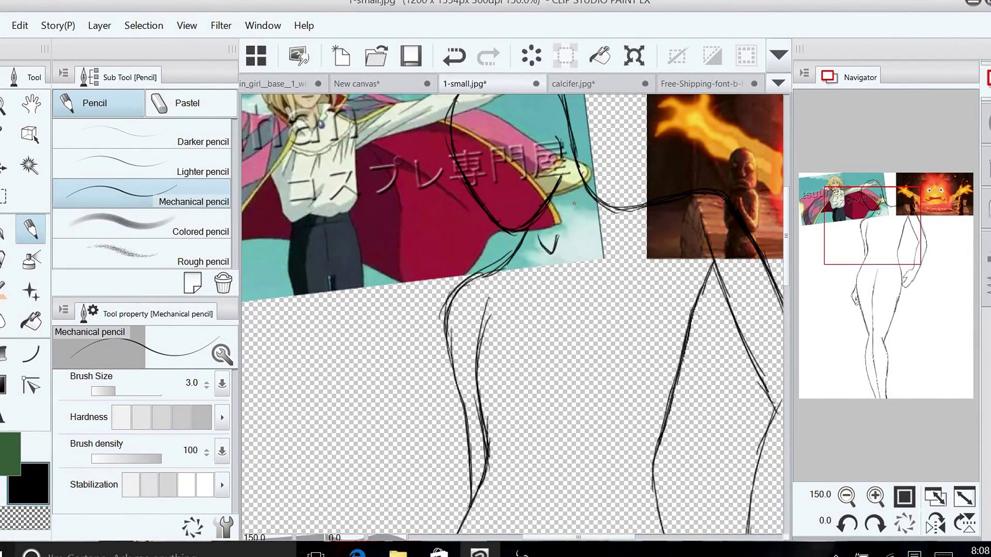
Sketch the garment's collar curve over the shoulder beside the neck and the small notch below it with the mechanical pencil
mouse_move(579, 202)
mouse_down()
mouse_move(568, 213)
mouse_move(590, 195)
mouse_up()
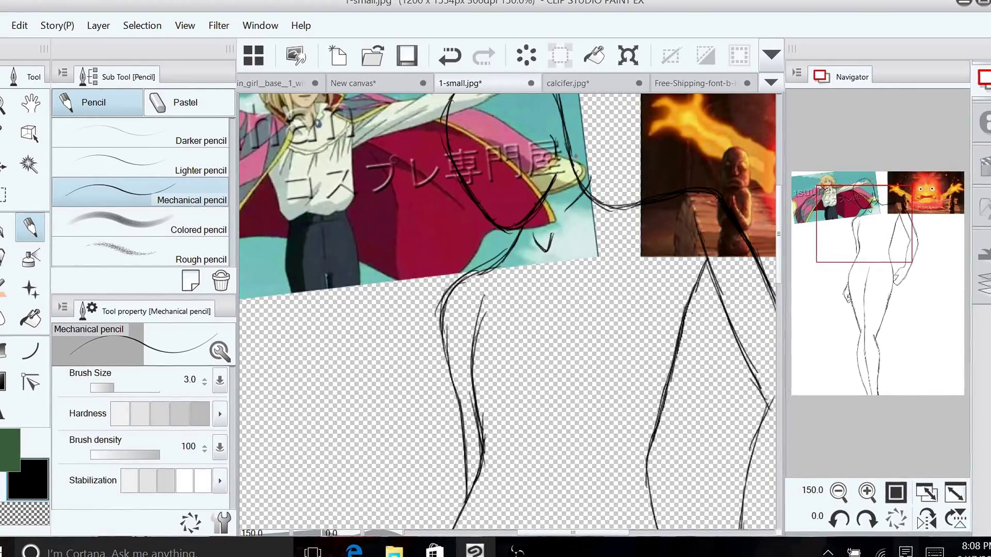
mouse_move(576, 161)
mouse_down()
mouse_move(610, 164)
mouse_move(602, 156)
mouse_move(619, 189)
mouse_move(615, 168)
mouse_move(571, 158)
mouse_move(614, 171)
mouse_move(613, 194)
mouse_move(616, 172)
mouse_move(616, 207)
mouse_up()
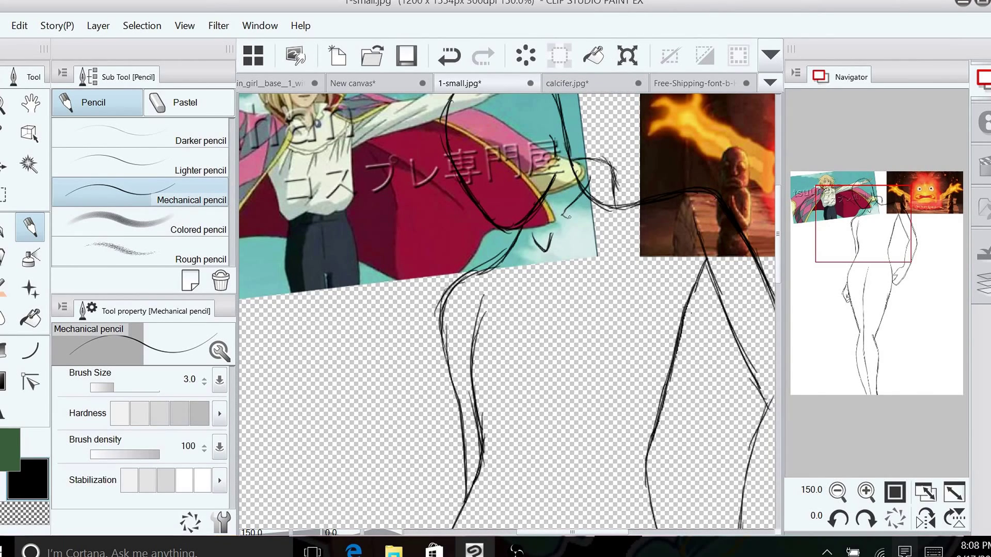
drag(562, 211, 573, 219)
drag(562, 215, 574, 225)
mouse_move(574, 229)
mouse_down()
mouse_move(584, 246)
mouse_move(569, 283)
mouse_move(579, 243)
mouse_up()
Extend the collar's front edge from the notch down to the chest and erase the stray line beside it
key(e)
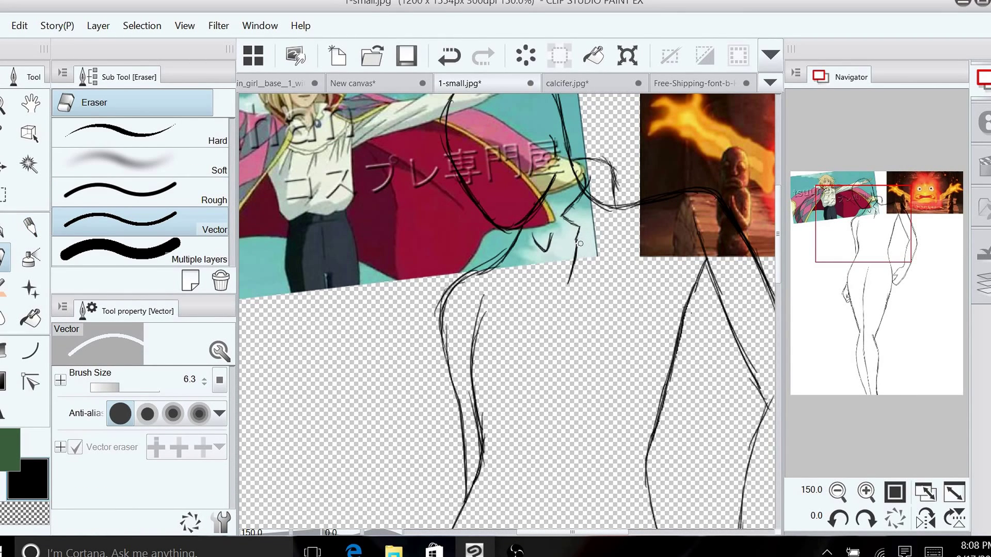
click(30, 227)
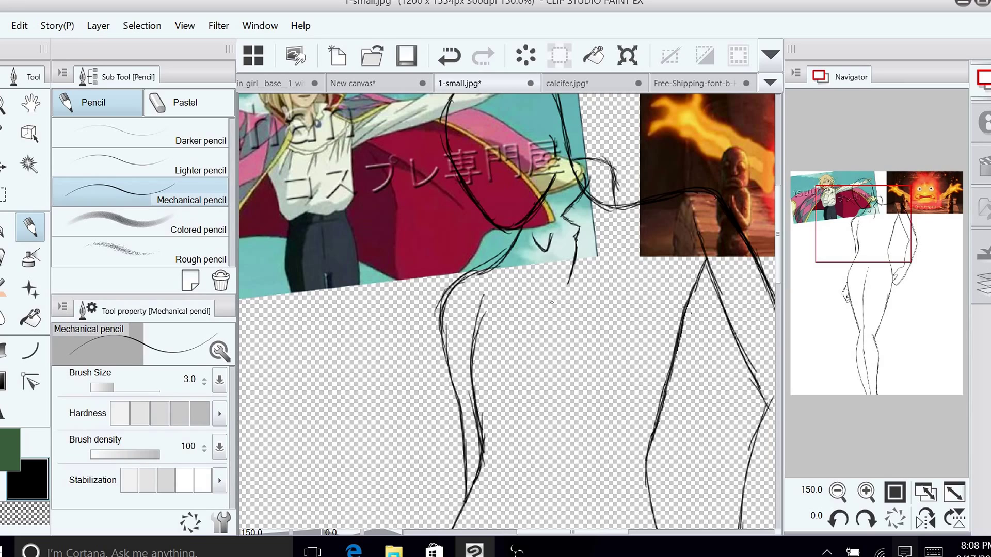
drag(552, 310, 575, 235)
key(e)
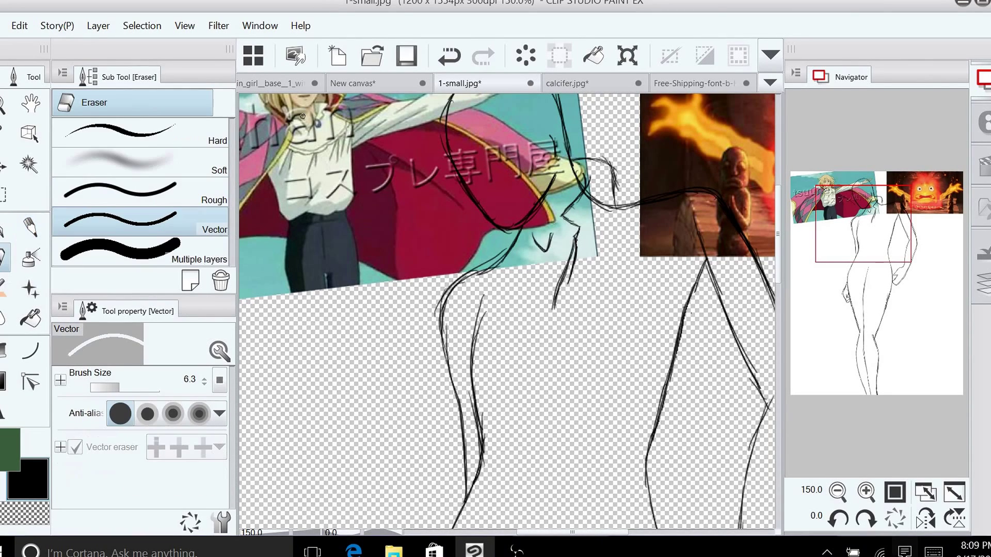
drag(576, 279, 578, 249)
key(p)
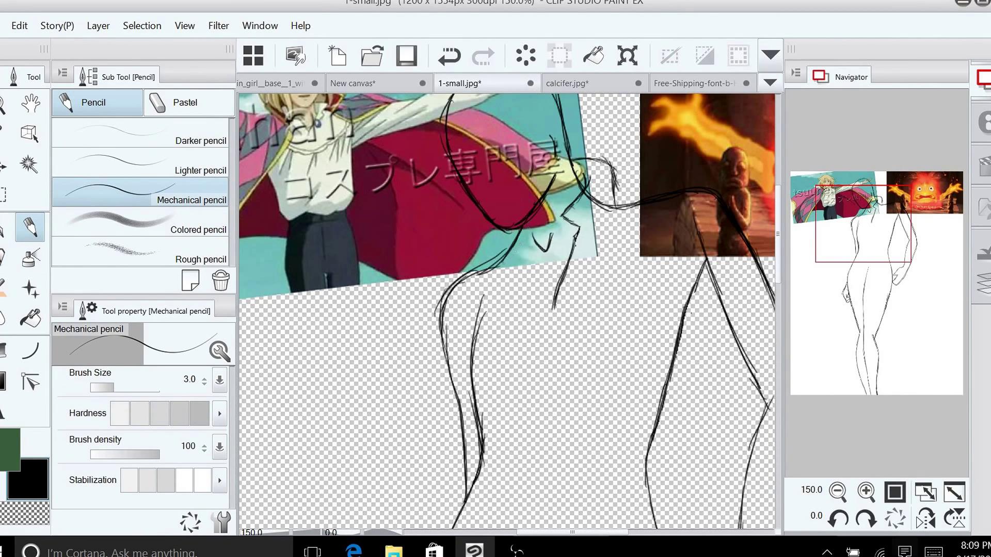
Draw the opposite side of the neckline from the shoulder to the chest point and clean up its overlapping line
mouse_move(527, 267)
mouse_down()
mouse_move(553, 297)
mouse_move(526, 262)
mouse_up()
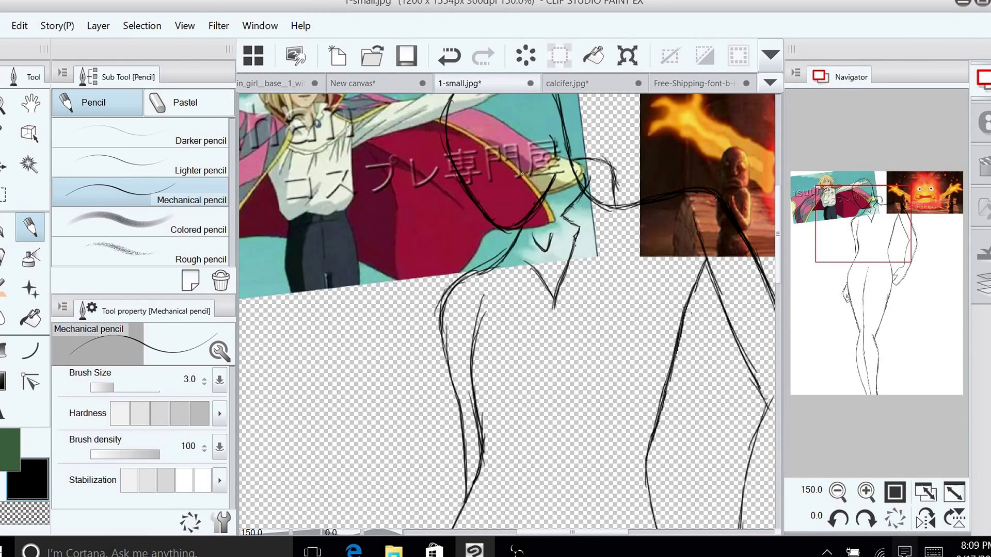
mouse_move(502, 229)
mouse_down()
mouse_move(488, 257)
mouse_move(536, 252)
mouse_move(510, 256)
mouse_move(512, 269)
mouse_move(517, 250)
mouse_move(516, 271)
mouse_move(551, 284)
mouse_up()
key(e)
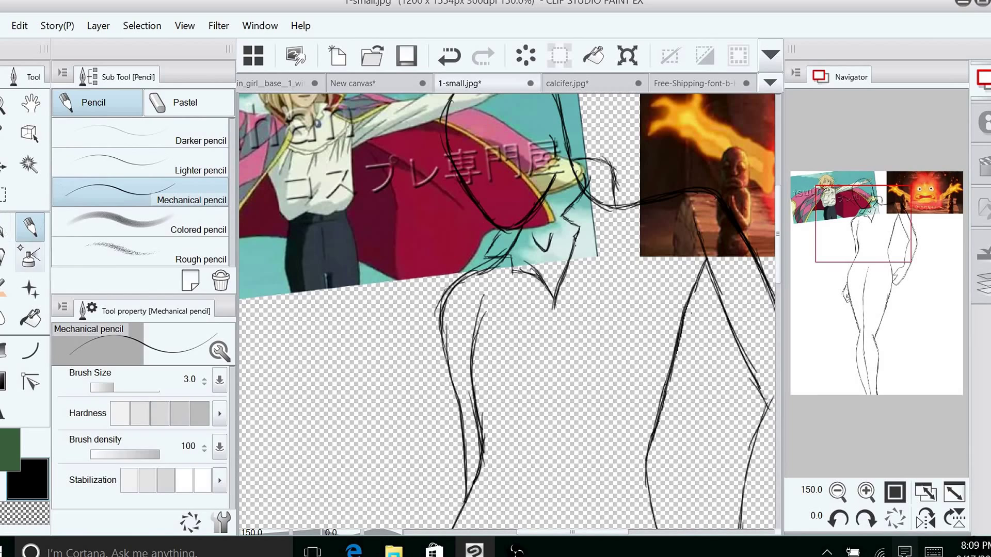
drag(528, 261, 541, 274)
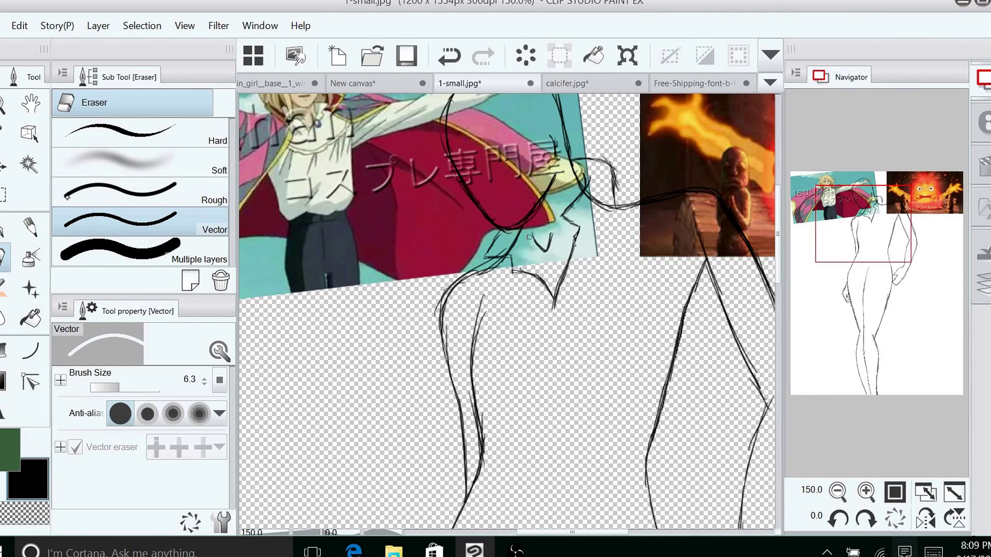
click(31, 229)
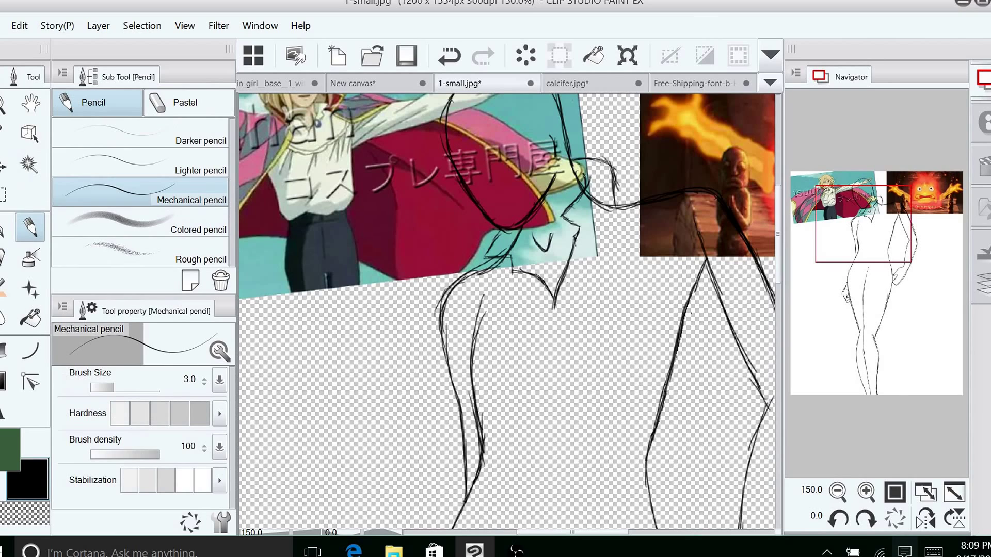
Redraw the collar curve closer to the neck and erase the old outer curve over the shoulder
mouse_move(576, 167)
mouse_down()
mouse_move(583, 176)
mouse_move(575, 169)
mouse_up()
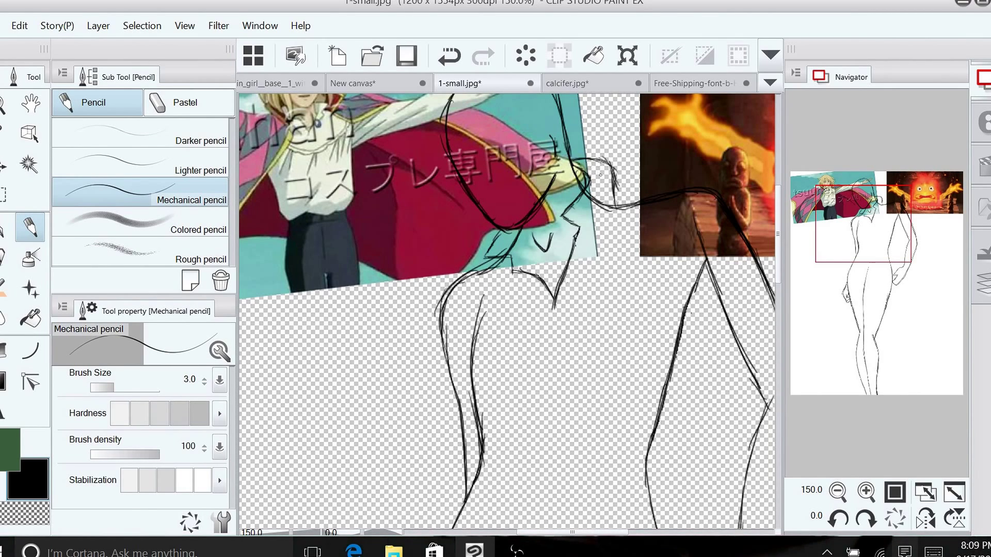
mouse_move(592, 180)
mouse_down()
mouse_move(611, 208)
mouse_move(604, 186)
mouse_up()
click(451, 56)
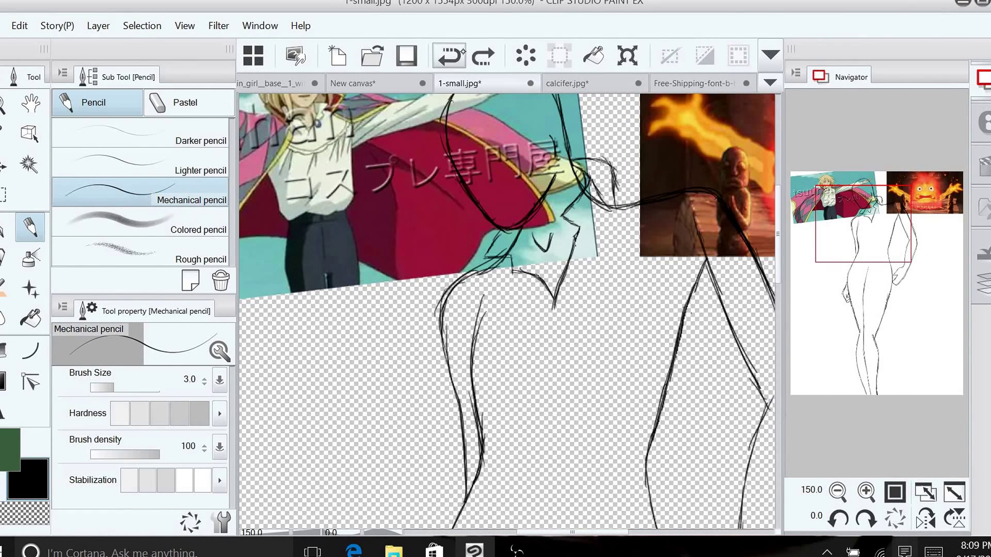
click(451, 56)
drag(592, 167, 614, 211)
click(4, 257)
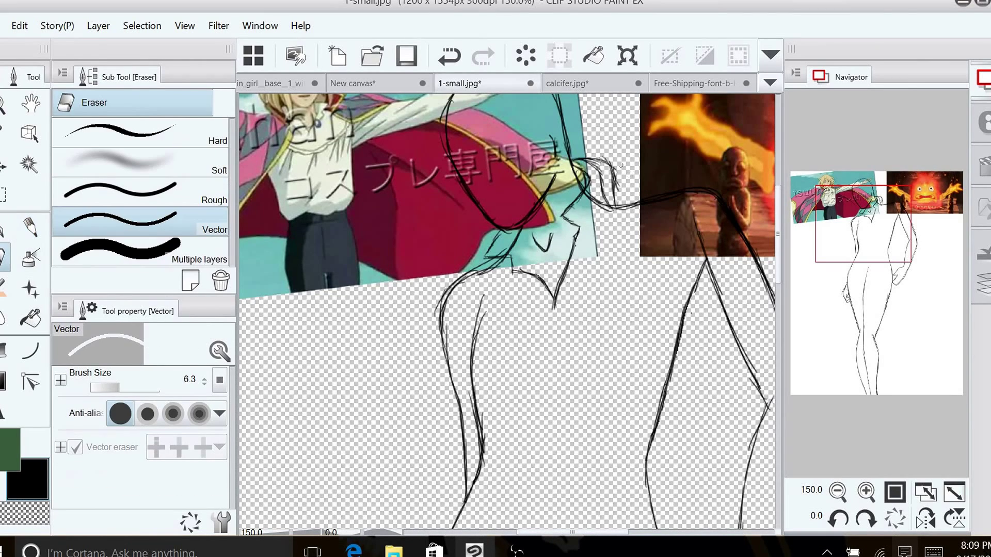
mouse_move(622, 165)
mouse_down()
mouse_move(621, 203)
mouse_move(601, 165)
mouse_up()
click(30, 227)
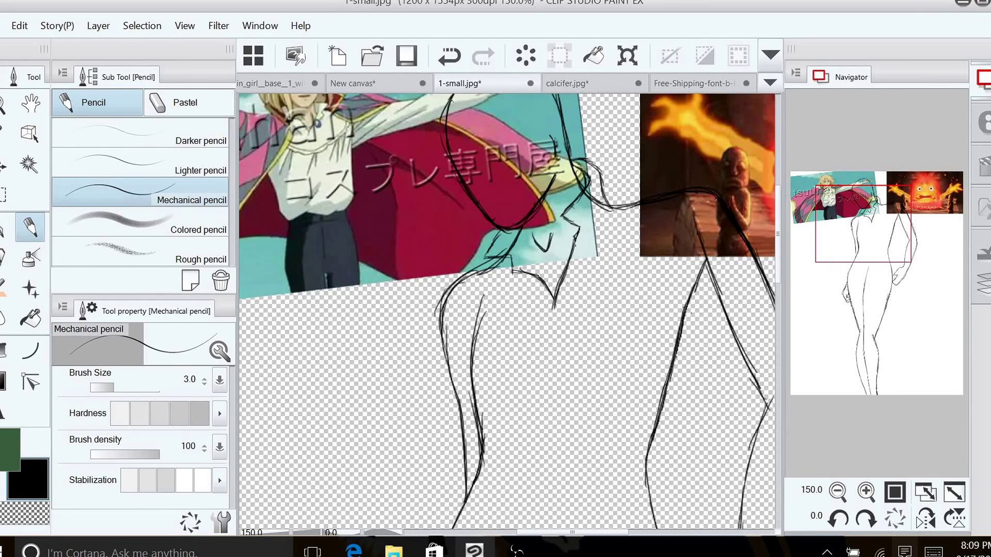
Sketch a short, nearly vertical line from the collar down past the notch
drag(595, 233, 590, 287)
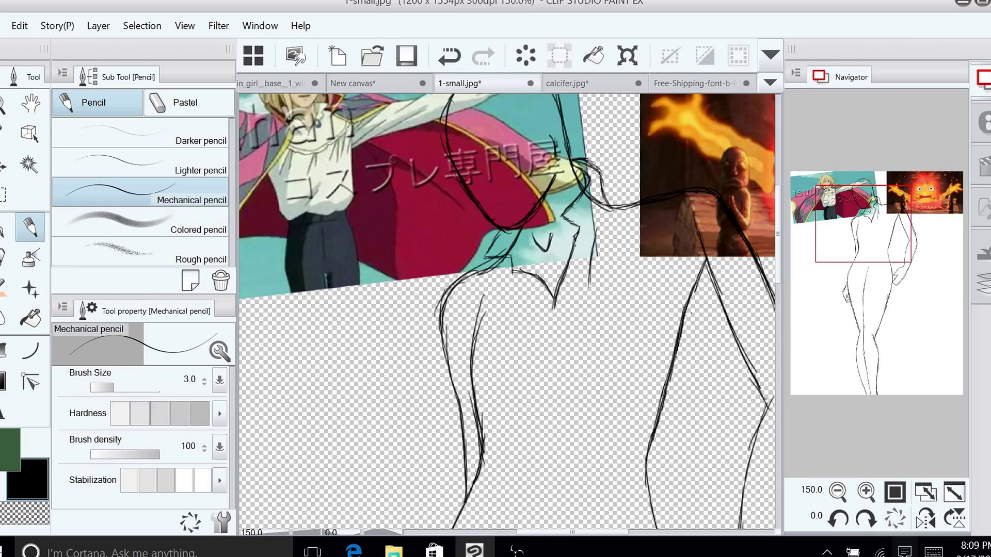
key(e)
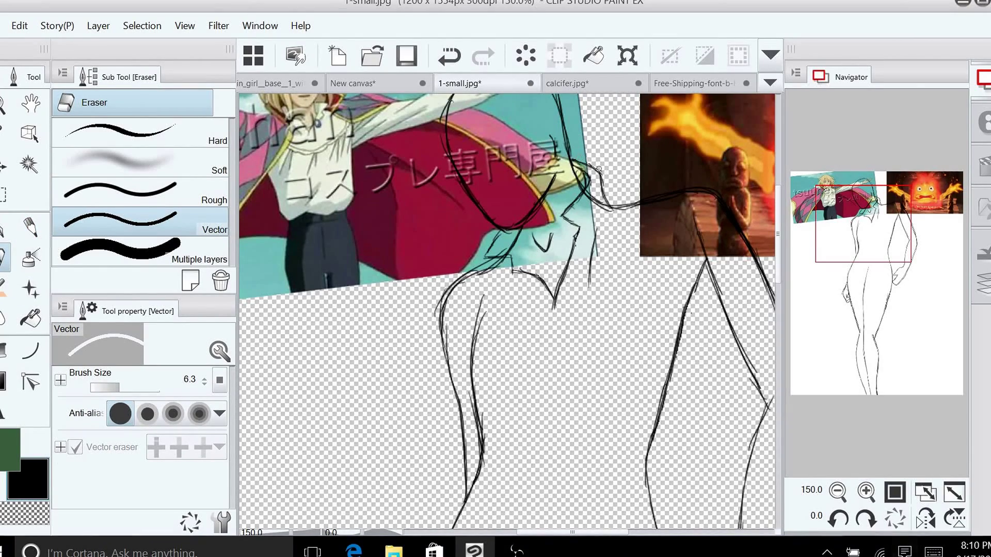
click(31, 227)
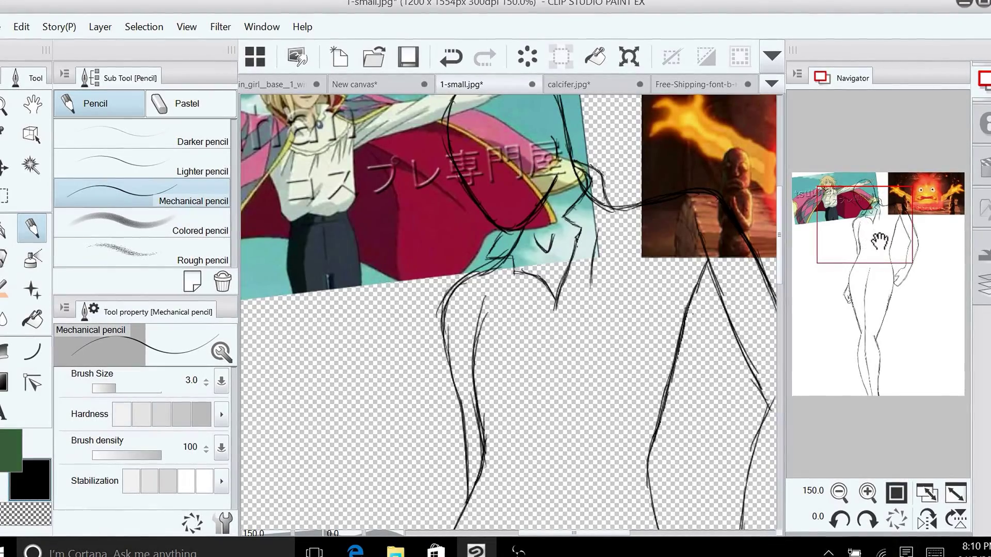
Sketch the garment's armhole at the shoulder on the cape picture's side and a curved hem across the torso
drag(881, 242, 886, 247)
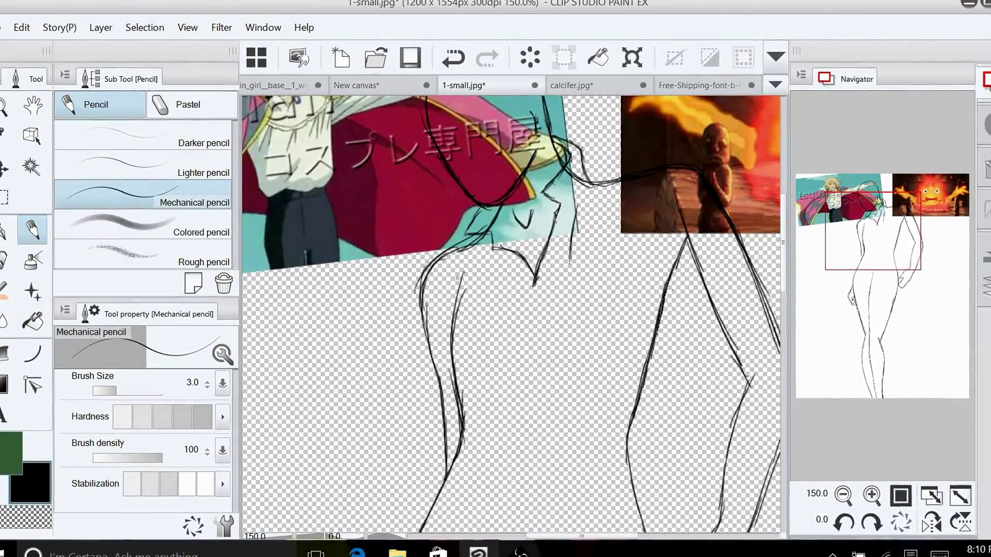
drag(852, 232, 850, 225)
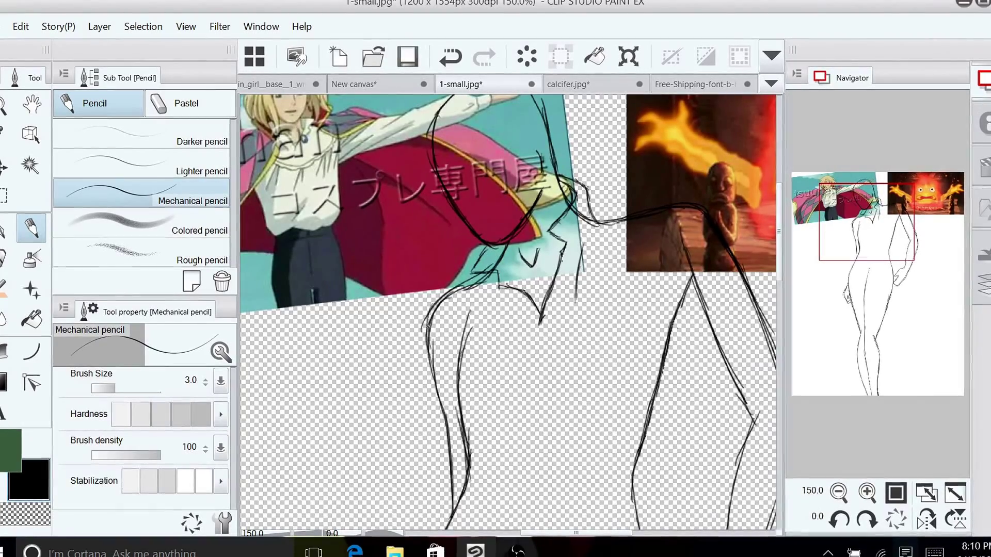
mouse_move(429, 325)
mouse_down()
mouse_move(451, 345)
mouse_move(450, 373)
mouse_move(453, 356)
mouse_move(420, 304)
mouse_move(489, 270)
mouse_move(444, 287)
mouse_move(429, 305)
mouse_up()
mouse_move(448, 284)
mouse_down()
mouse_move(417, 327)
mouse_move(425, 310)
mouse_move(448, 348)
mouse_up()
mouse_move(467, 312)
mouse_down()
mouse_move(449, 384)
mouse_move(517, 419)
mouse_up()
mouse_move(456, 397)
mouse_down()
mouse_move(543, 430)
mouse_move(620, 412)
mouse_up()
drag(544, 431, 673, 391)
Extend the curved hem across the opposite arm with strokes rising toward its shoulder
drag(879, 238, 895, 245)
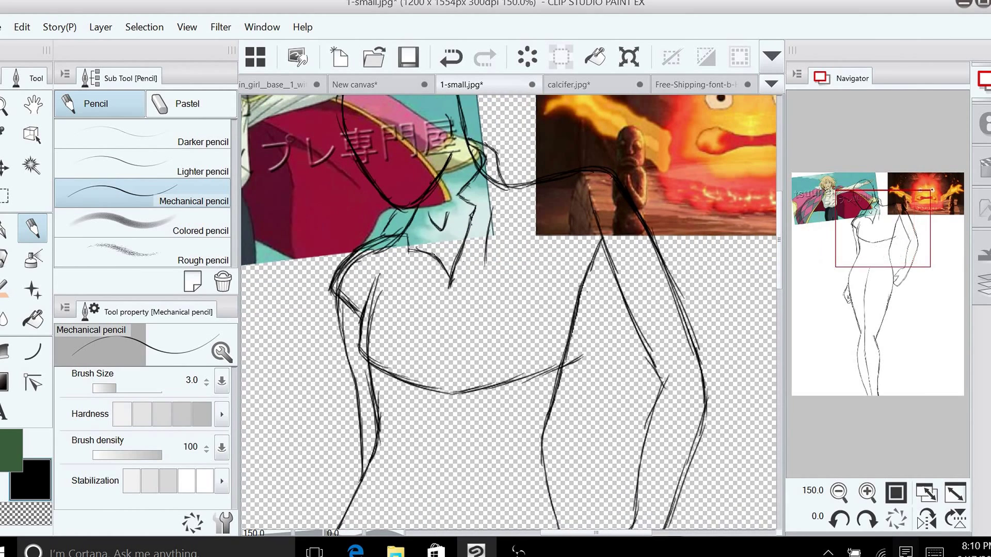
mouse_move(572, 368)
mouse_down()
mouse_move(609, 338)
mouse_move(597, 341)
mouse_move(641, 330)
mouse_move(649, 318)
mouse_up()
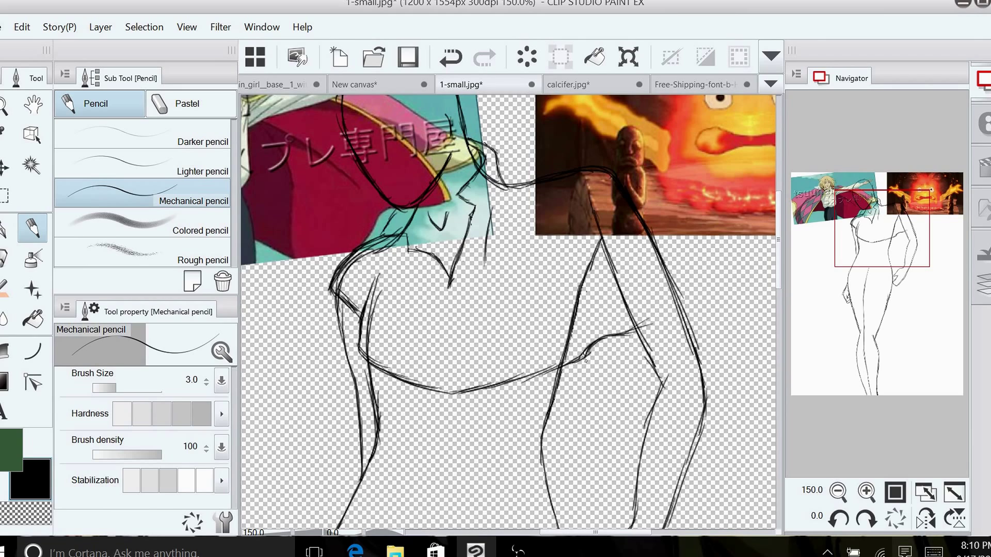
drag(586, 360, 637, 310)
drag(605, 339, 647, 296)
drag(654, 237, 605, 332)
drag(632, 271, 613, 302)
drag(620, 298, 580, 362)
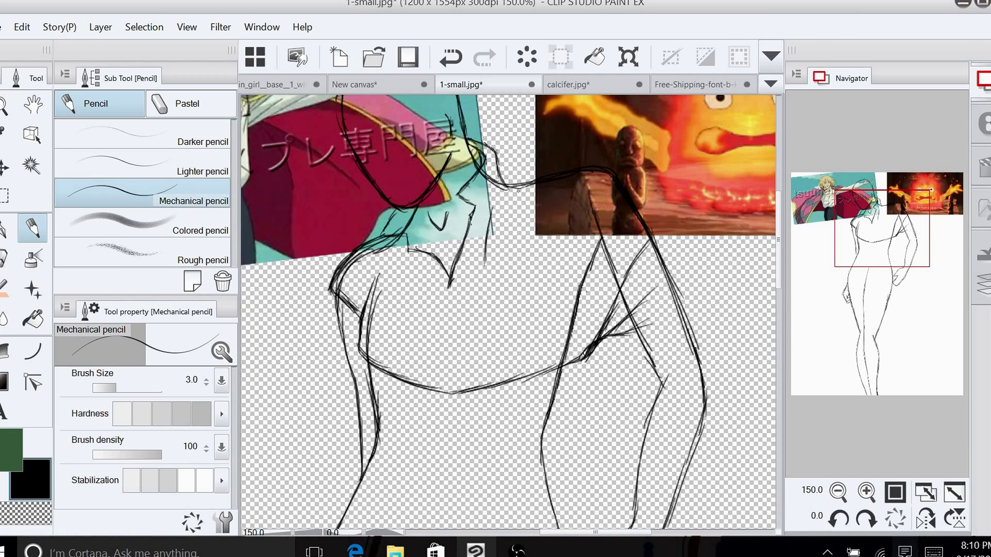
Erase the stray pencil strokes where the hem crosses the upper arm, keeping the rising edge
click(4, 259)
mouse_move(627, 334)
mouse_down()
mouse_move(647, 288)
mouse_move(596, 352)
mouse_move(630, 323)
mouse_move(633, 339)
mouse_move(580, 336)
mouse_move(583, 360)
mouse_up()
click(33, 231)
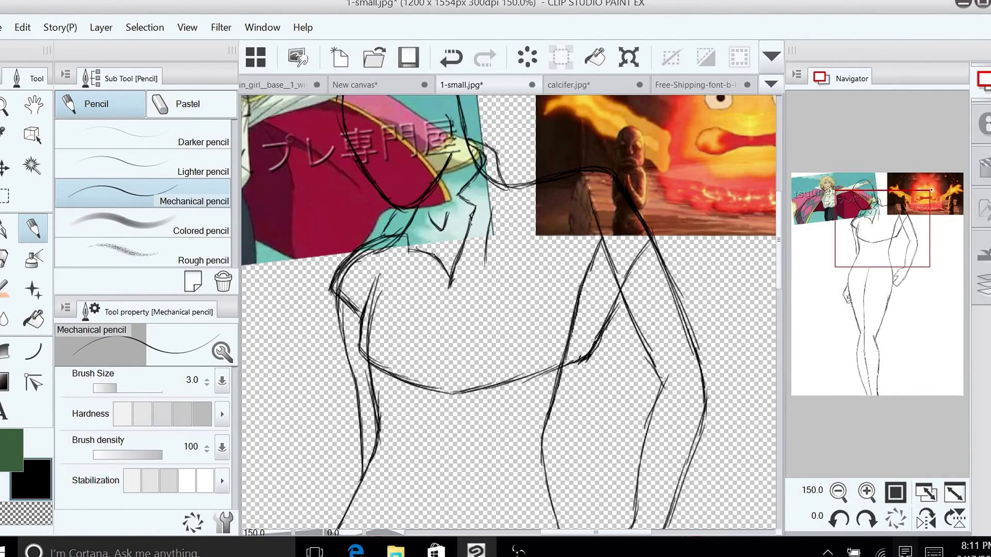
Darken the armhole line where it meets the torso on the cape picture's side
drag(885, 245, 884, 226)
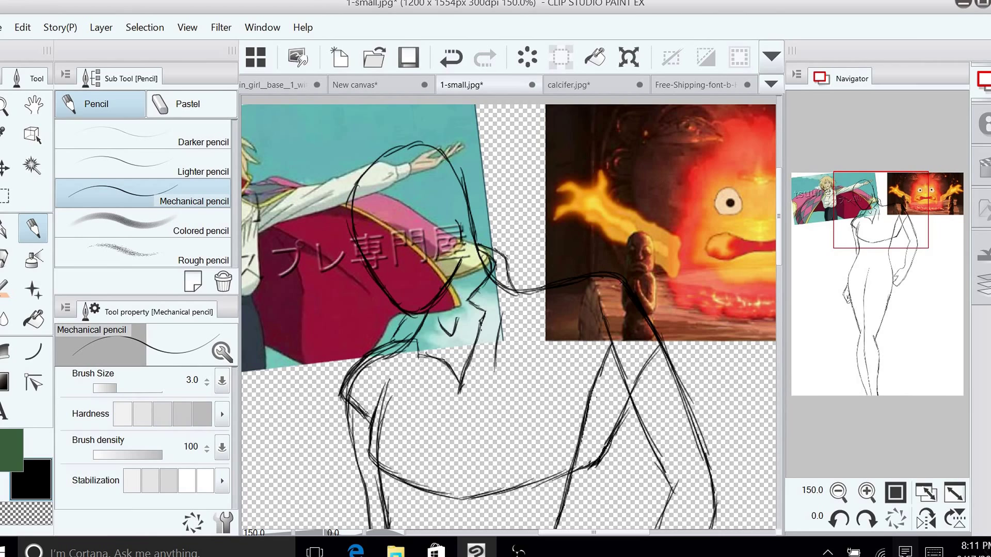
mouse_move(361, 416)
mouse_down()
mouse_move(370, 445)
mouse_move(367, 428)
mouse_up()
key(e)
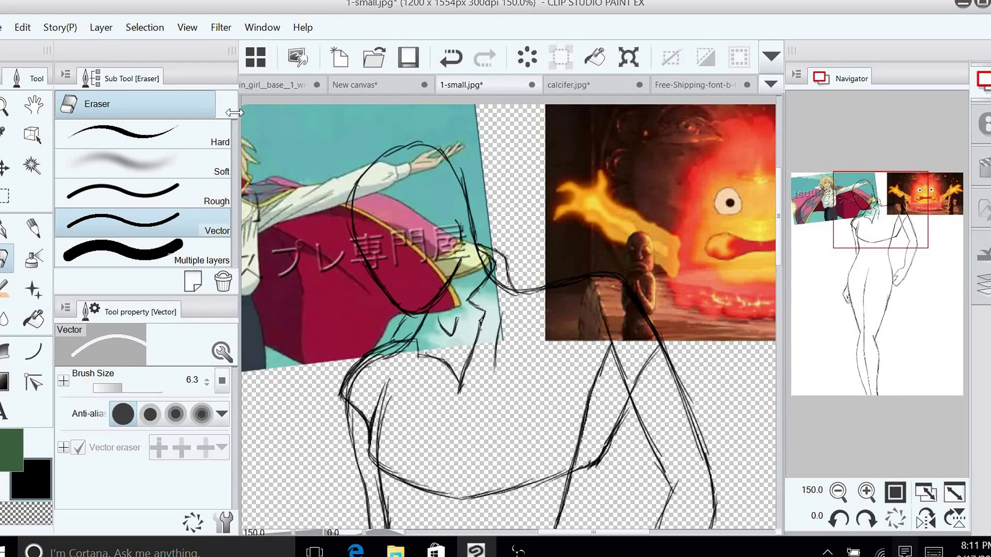
key(p)
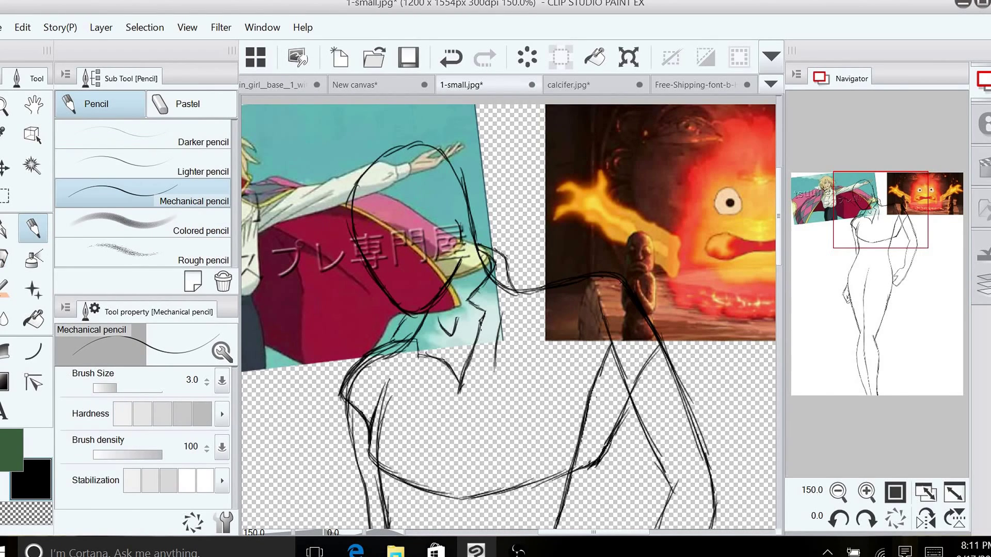
Retrace the garment's shoulder line from the collar over the far shoulder and rework the opposite shoulder's outline
drag(506, 276, 546, 283)
mouse_move(620, 281)
mouse_down()
mouse_move(619, 305)
mouse_move(651, 292)
mouse_move(664, 307)
mouse_move(663, 340)
mouse_up()
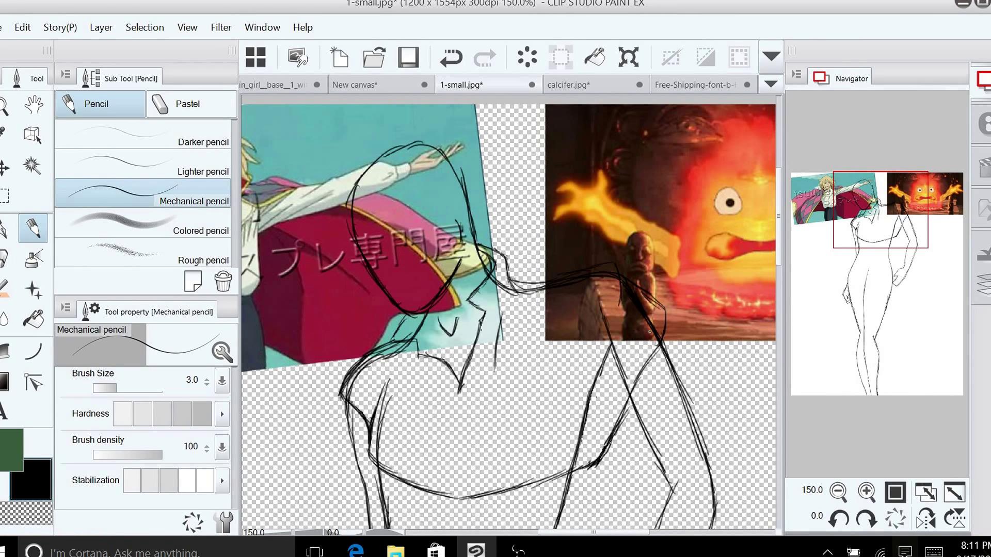
drag(396, 339, 356, 358)
key(e)
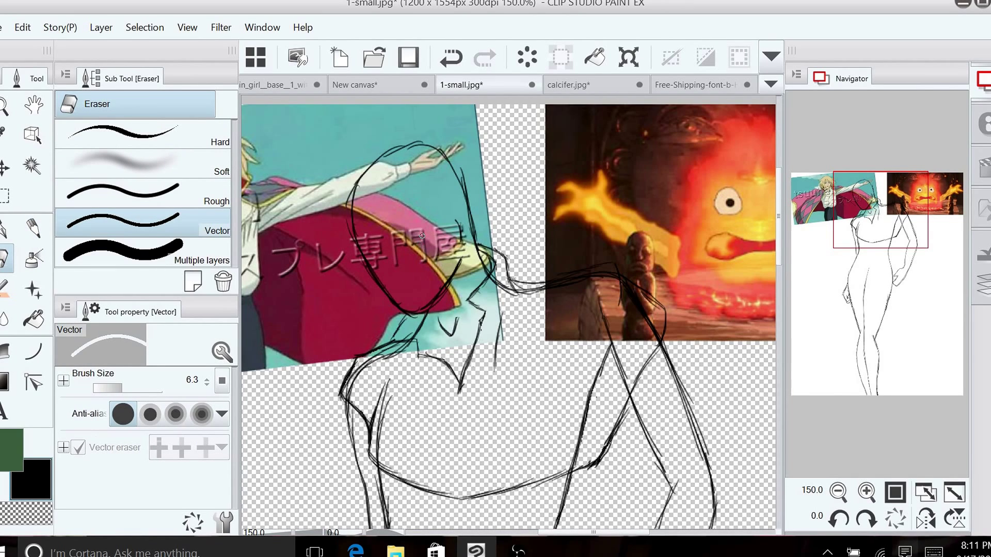
click(33, 228)
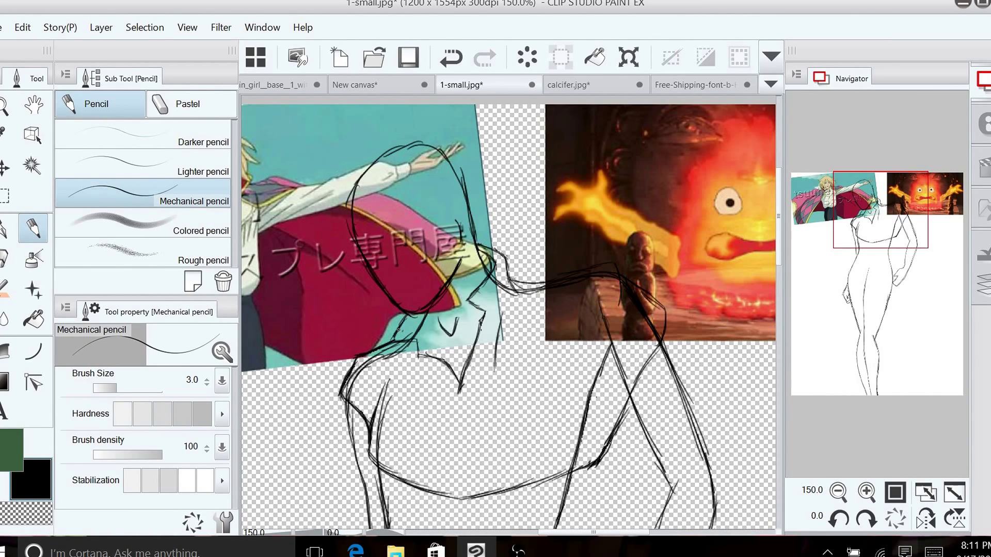
key(e)
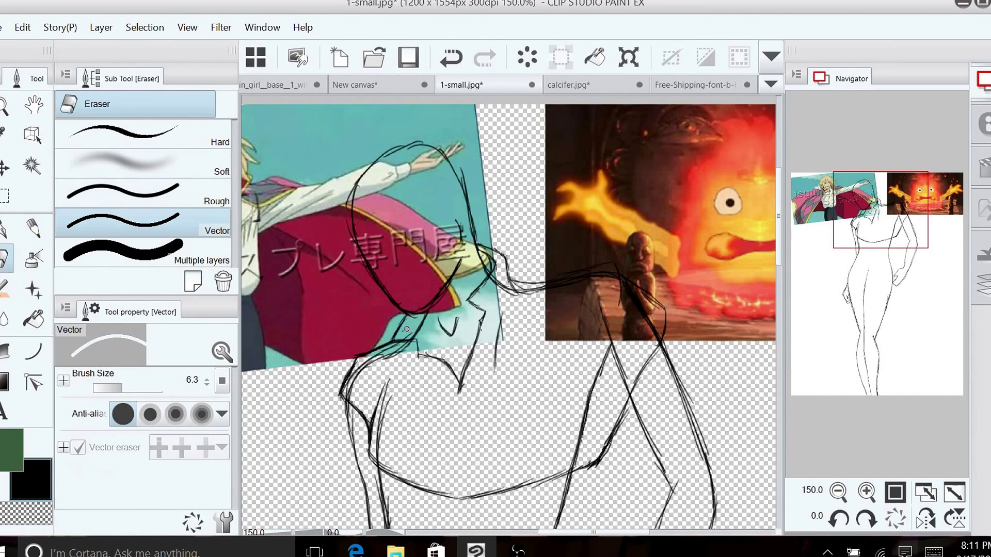
key(p)
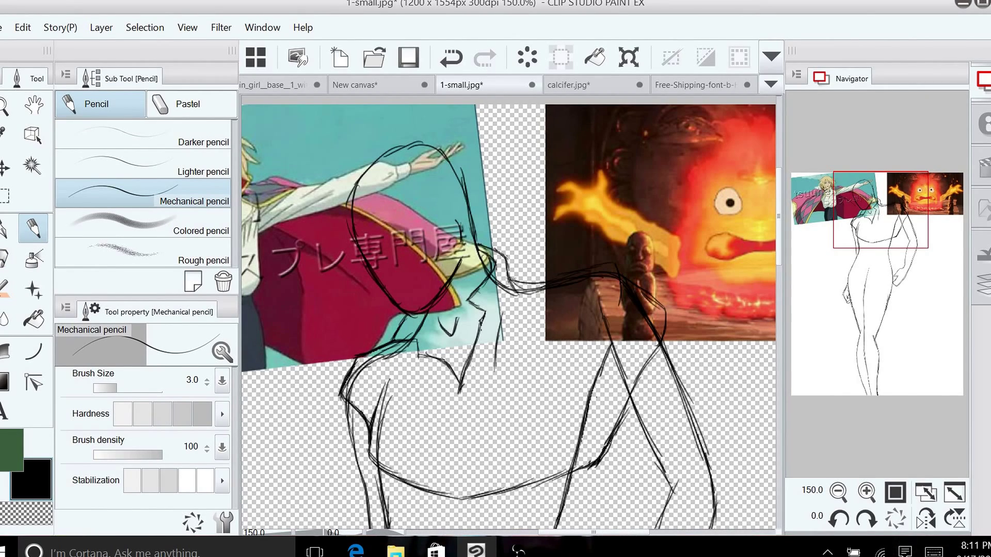
Redraw the hem as a rounder curve rising along the torso's side to the far shoulder
drag(907, 232, 895, 244)
drag(555, 431, 614, 402)
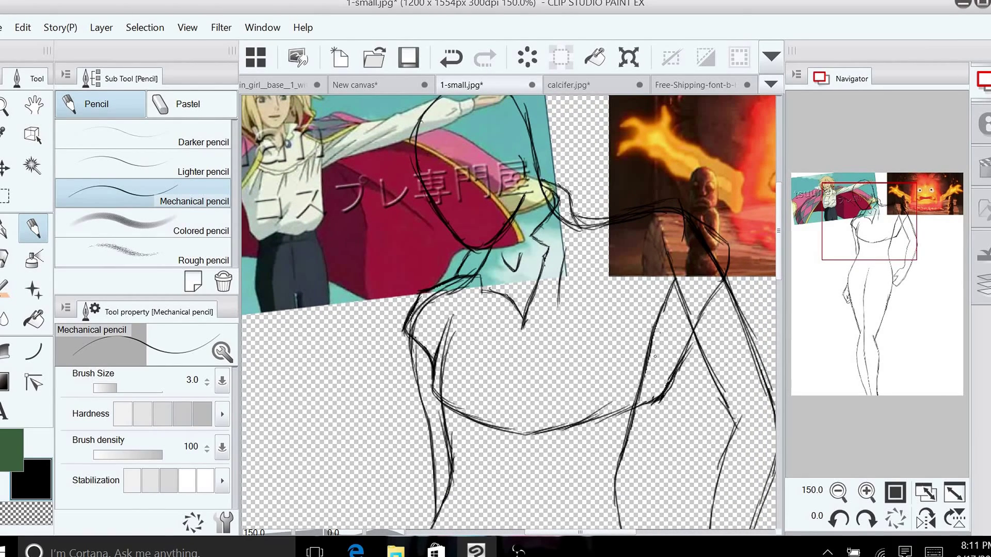
mouse_move(594, 421)
mouse_down()
mouse_move(645, 363)
mouse_move(669, 291)
mouse_up()
drag(658, 329, 693, 277)
drag(667, 310, 691, 277)
mouse_move(710, 259)
mouse_down()
mouse_move(728, 245)
mouse_move(665, 322)
mouse_up()
drag(680, 289, 652, 349)
drag(674, 298, 639, 370)
Set the vector eraser's size to 14.7 and erase the old hem and side lines crossing the upper arm
click(6, 259)
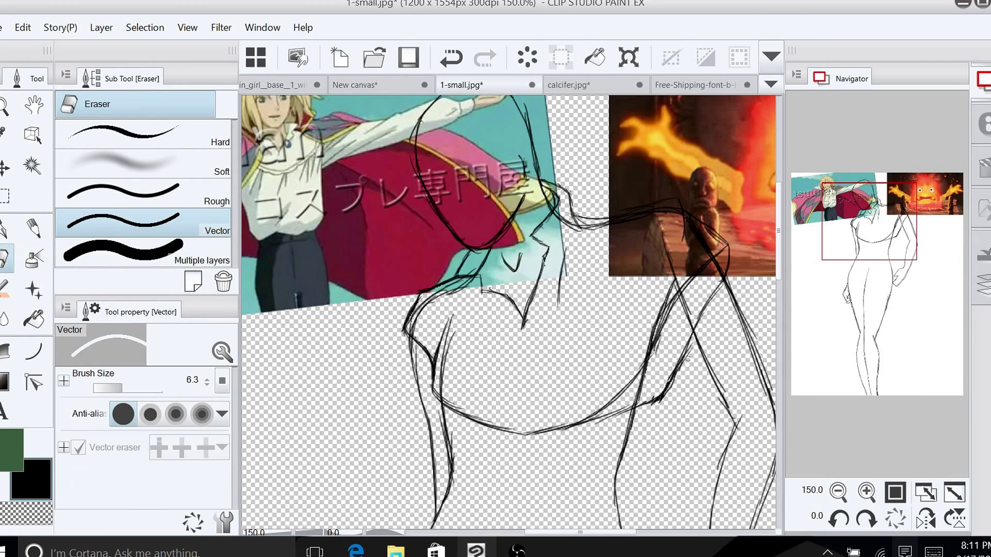
click(129, 388)
mouse_move(684, 356)
mouse_down()
mouse_move(633, 417)
mouse_move(639, 397)
mouse_move(603, 425)
mouse_up()
mouse_move(700, 324)
mouse_down()
mouse_move(672, 368)
mouse_move(726, 267)
mouse_up()
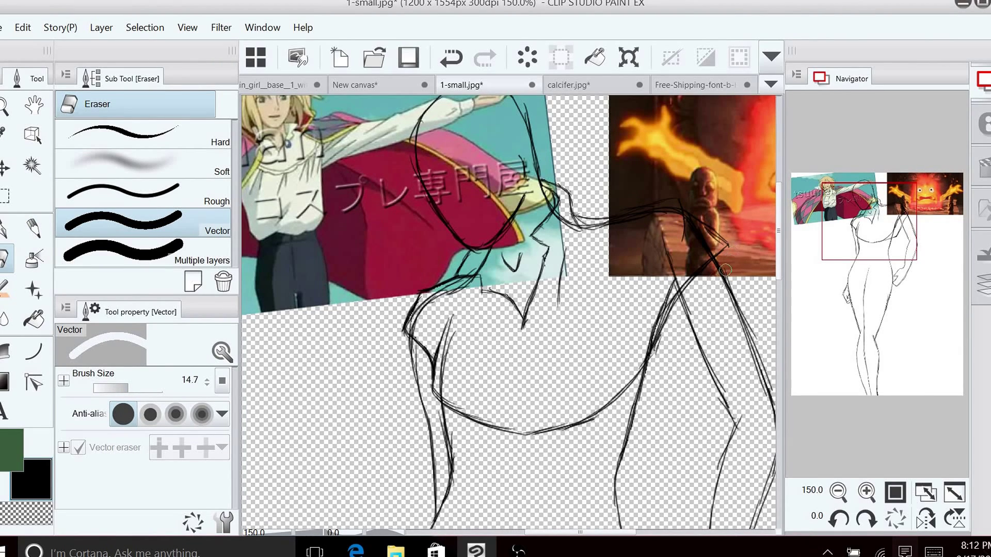
key(p)
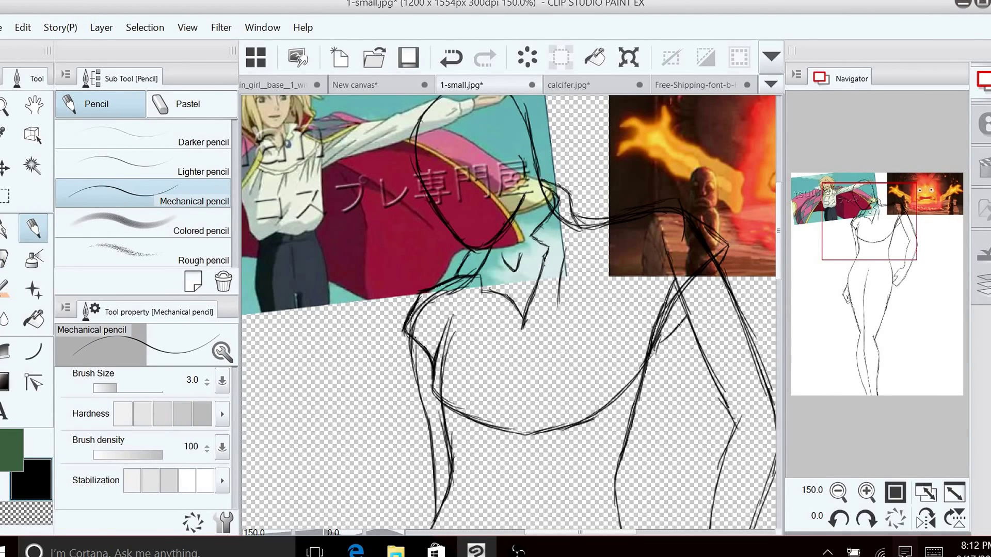
Draw a scalloped trim below the garment's rounded chest hem, running from the near armhole around to the far shoulder
mouse_move(677, 327)
mouse_down()
mouse_move(652, 349)
mouse_move(662, 346)
mouse_up()
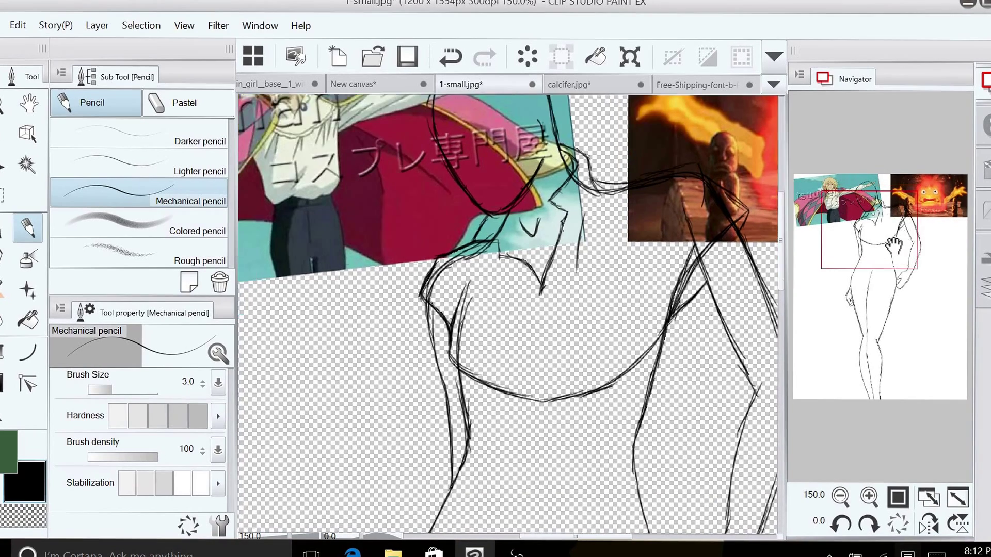
drag(892, 216, 902, 240)
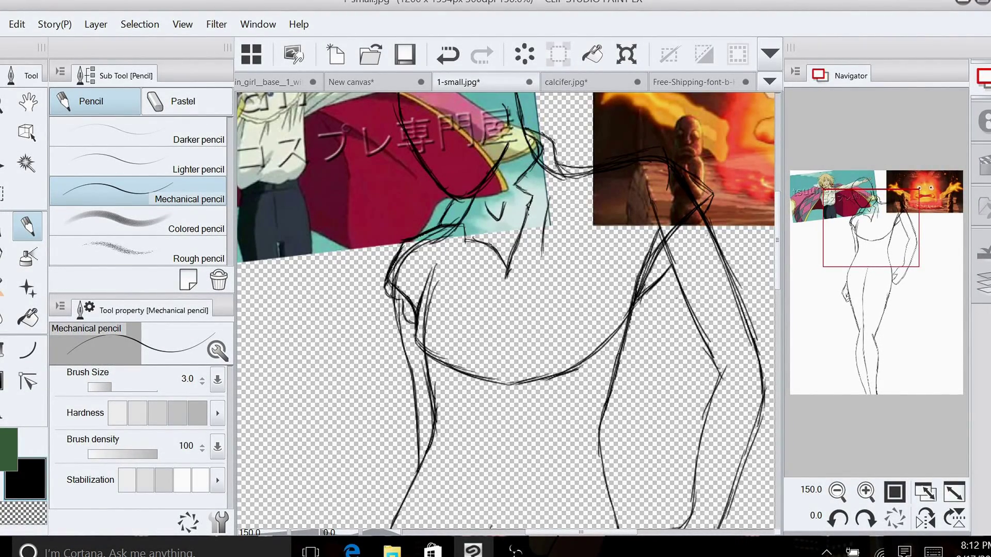
drag(416, 326, 409, 347)
drag(433, 359, 504, 389)
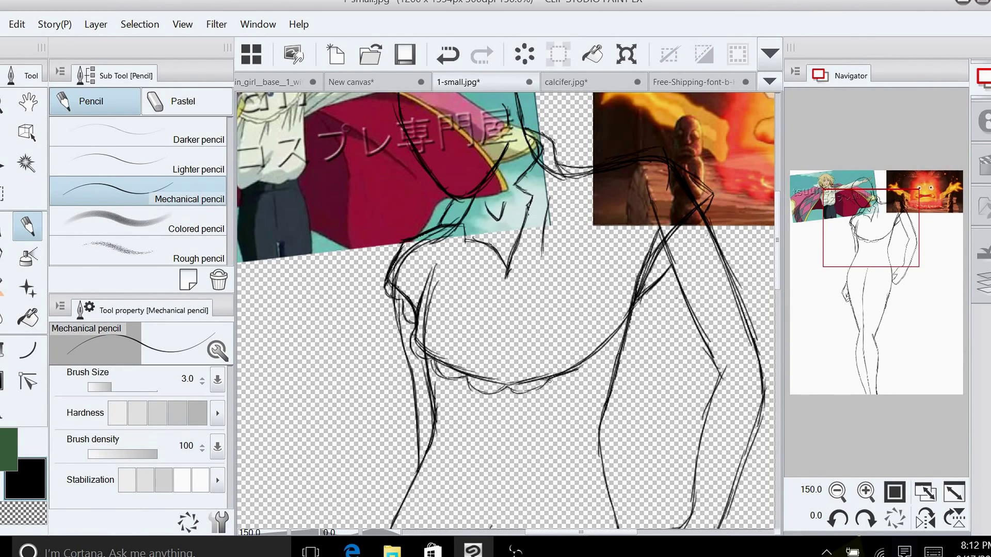
mouse_move(560, 382)
mouse_down()
mouse_move(611, 363)
mouse_move(638, 300)
mouse_move(654, 292)
mouse_move(638, 310)
mouse_up()
drag(652, 268, 689, 229)
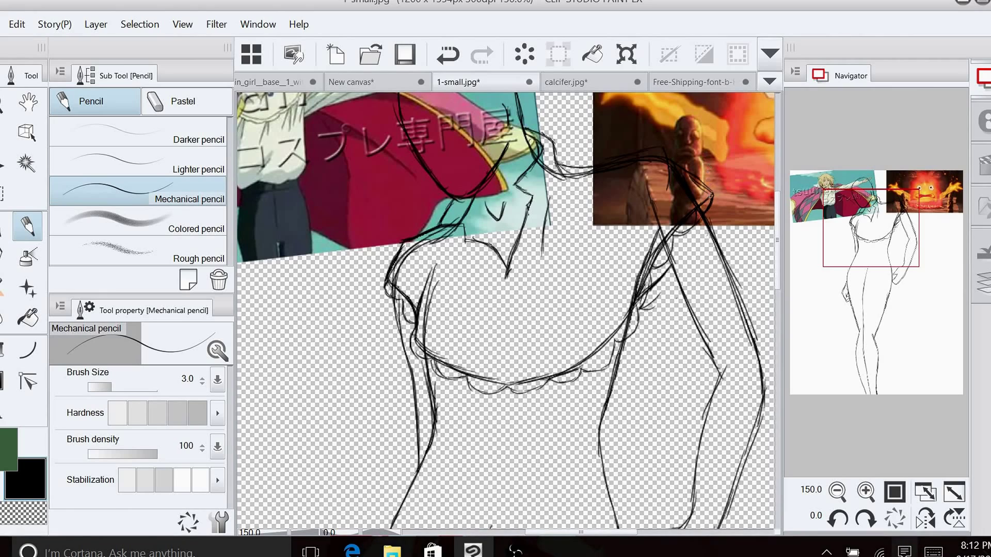
drag(710, 206, 702, 215)
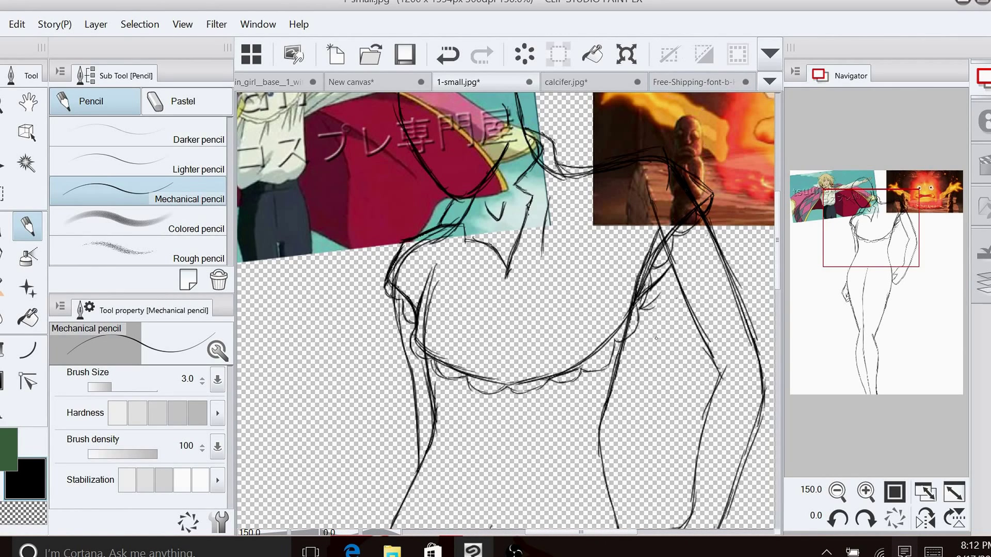
Set the vector eraser's size to 4.0 and erase the crowded lines where the trim meets the far armhole
key(e)
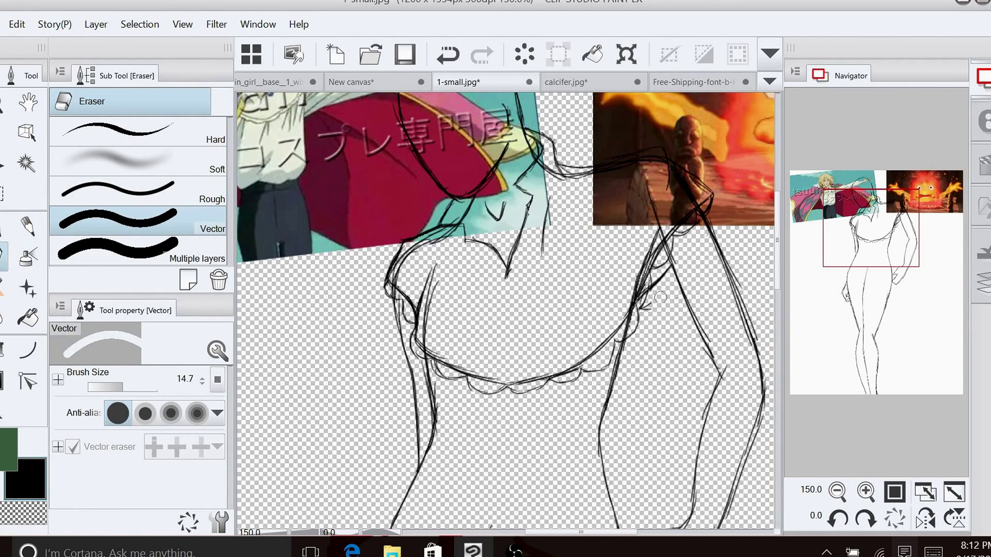
drag(122, 387, 113, 387)
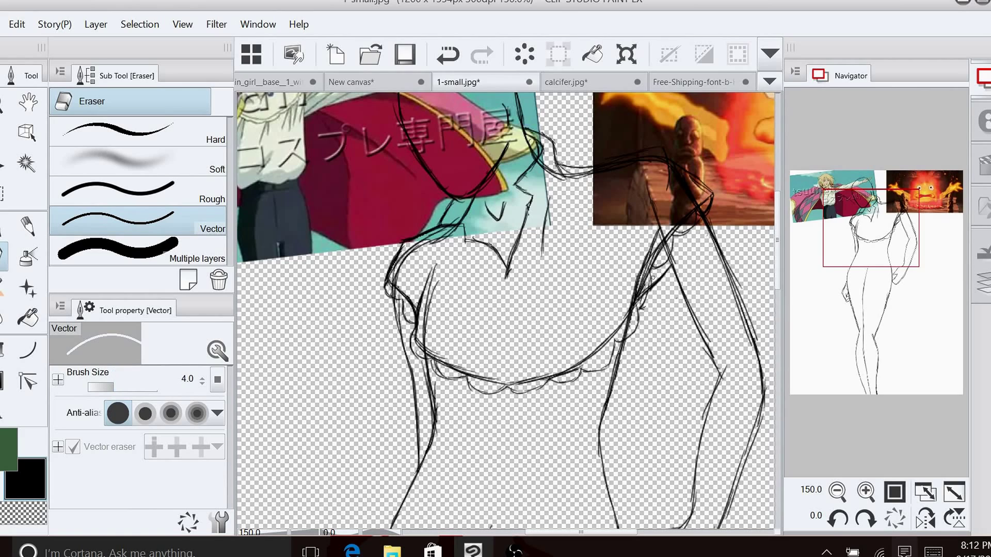
drag(643, 292, 643, 278)
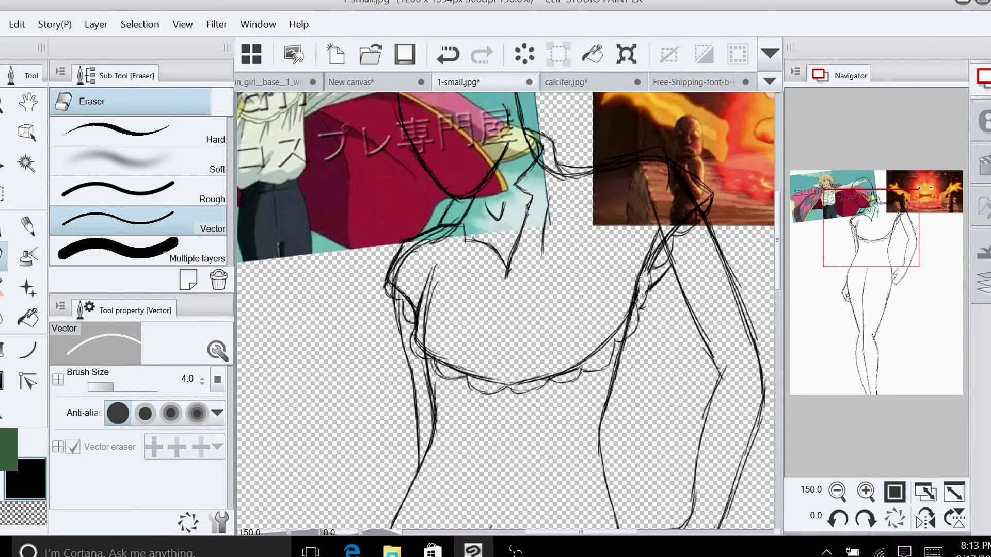
Redraw the far armhole's edge with the Mechanical pencil, from the shoulder down to where the scalloped trim begins
click(28, 226)
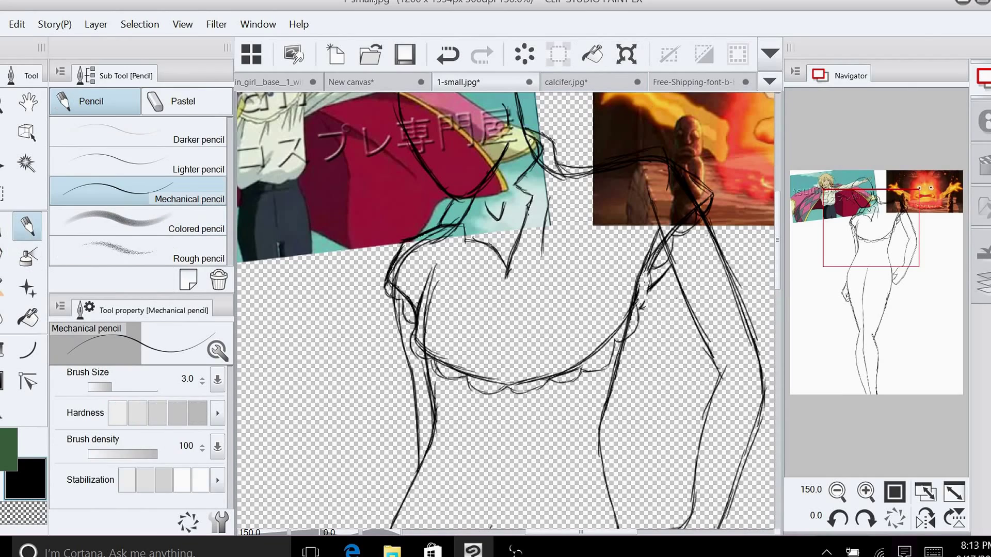
drag(655, 260, 641, 291)
drag(649, 272, 643, 306)
drag(650, 259, 640, 290)
drag(675, 228, 646, 275)
Lengthen the V-neck's point downward and add a collar line running from the neck to that point
drag(508, 268, 500, 298)
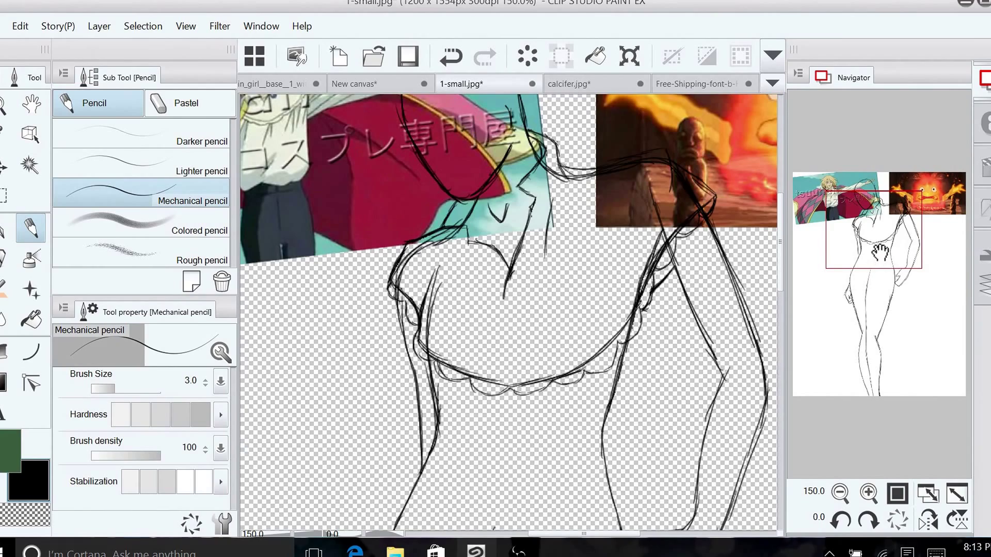
drag(880, 253, 873, 242)
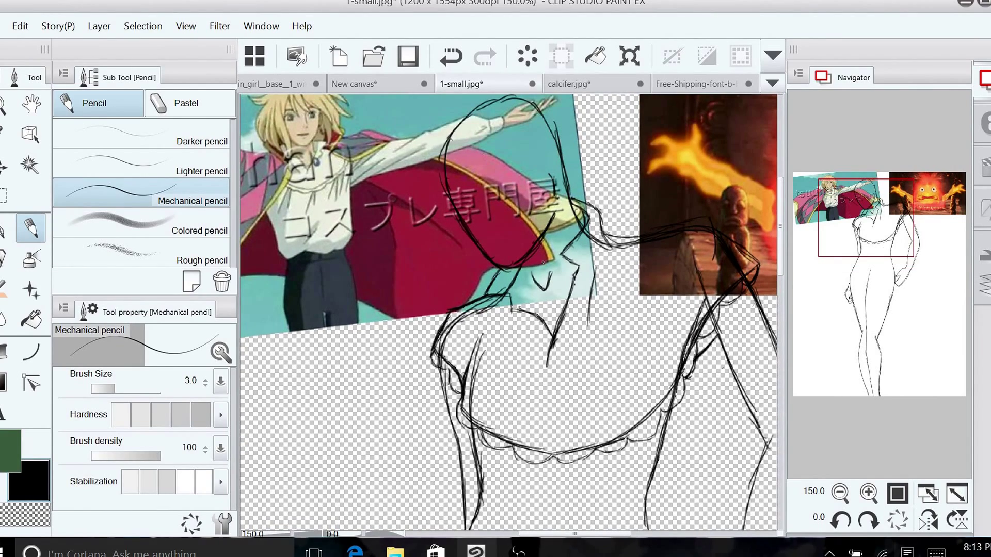
drag(519, 273, 551, 340)
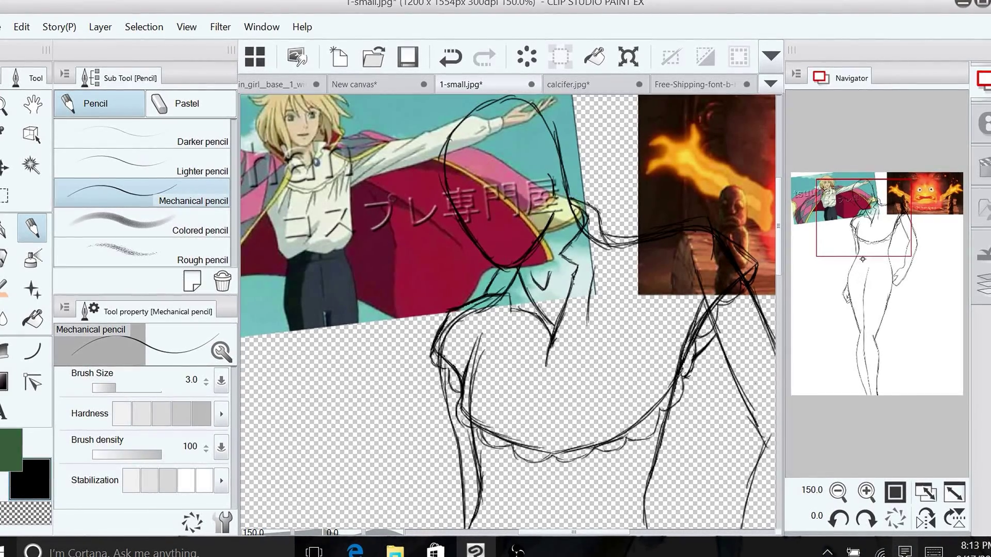
Draw the top's side edge from the scalloped trim through the waist, flaring outward over the hip on the cape picture's side
drag(877, 231, 875, 256)
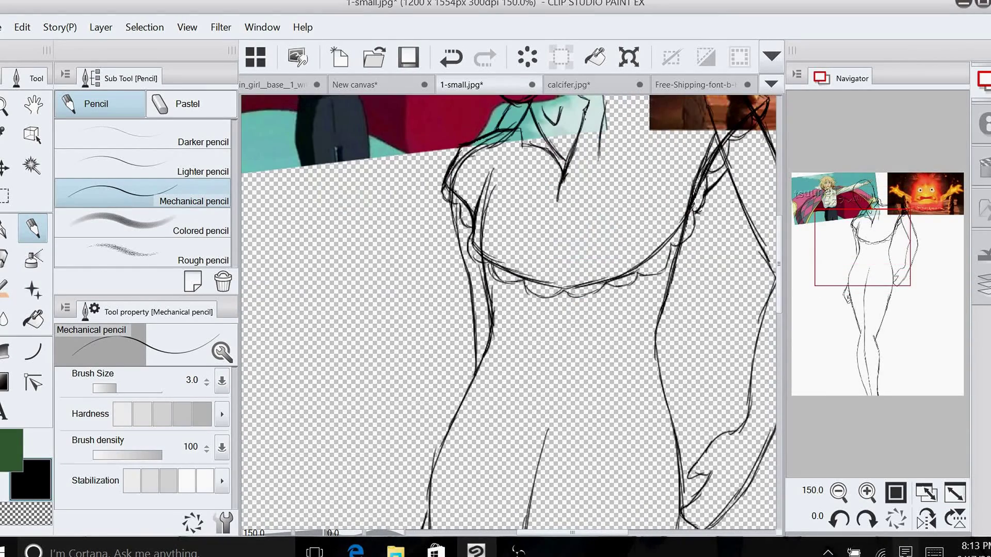
mouse_move(481, 260)
mouse_down()
mouse_move(476, 310)
mouse_move(486, 350)
mouse_move(476, 312)
mouse_move(482, 264)
mouse_move(472, 312)
mouse_move(490, 365)
mouse_move(463, 371)
mouse_move(433, 434)
mouse_move(459, 434)
mouse_up()
mouse_move(463, 380)
mouse_down()
mouse_move(426, 428)
mouse_move(460, 437)
mouse_up()
Draw the top's wavy lower hem across the hips, with a pointed scallop in the middle and shallower curves beside it
mouse_move(880, 271)
mouse_down()
mouse_move(877, 249)
mouse_move(889, 288)
mouse_up()
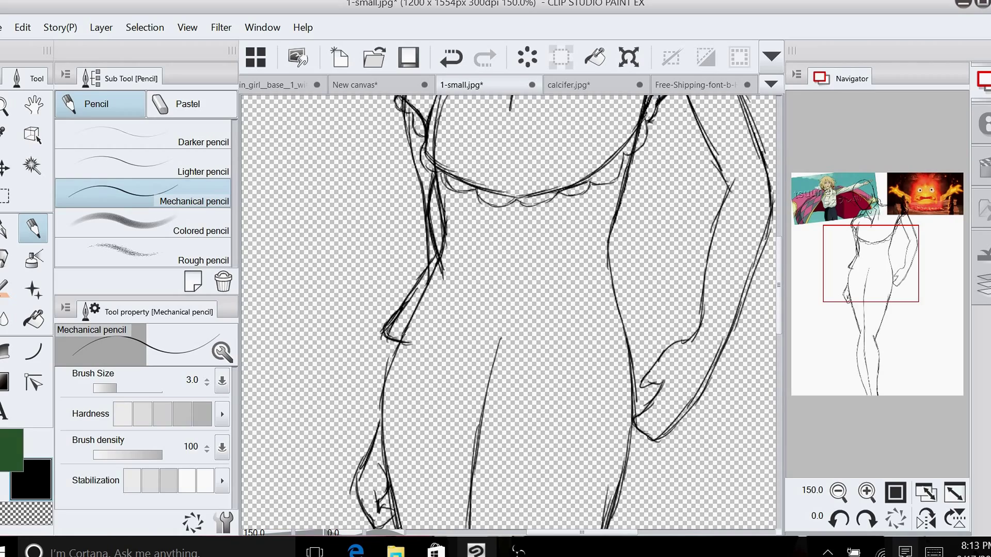
drag(388, 338, 436, 340)
mouse_move(884, 281)
mouse_down()
mouse_move(885, 231)
mouse_move(881, 271)
mouse_up()
mouse_move(476, 377)
mouse_down()
mouse_move(458, 390)
mouse_move(490, 377)
mouse_move(475, 381)
mouse_move(479, 412)
mouse_move(498, 421)
mouse_move(552, 415)
mouse_move(566, 391)
mouse_up()
mouse_move(881, 261)
mouse_down()
mouse_move(878, 240)
mouse_move(866, 265)
mouse_up()
mouse_move(442, 405)
mouse_down()
mouse_move(508, 433)
mouse_move(457, 421)
mouse_up()
click(5, 258)
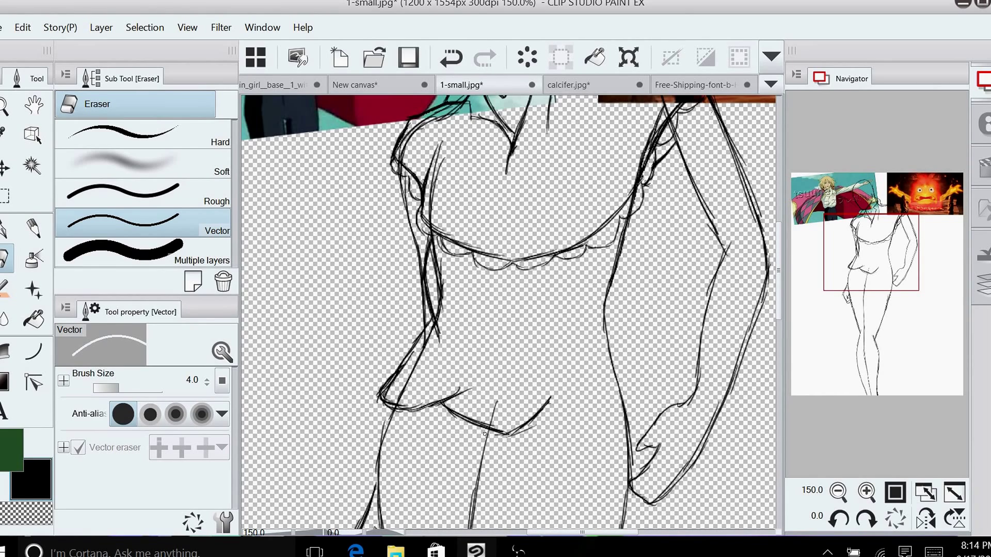
click(33, 228)
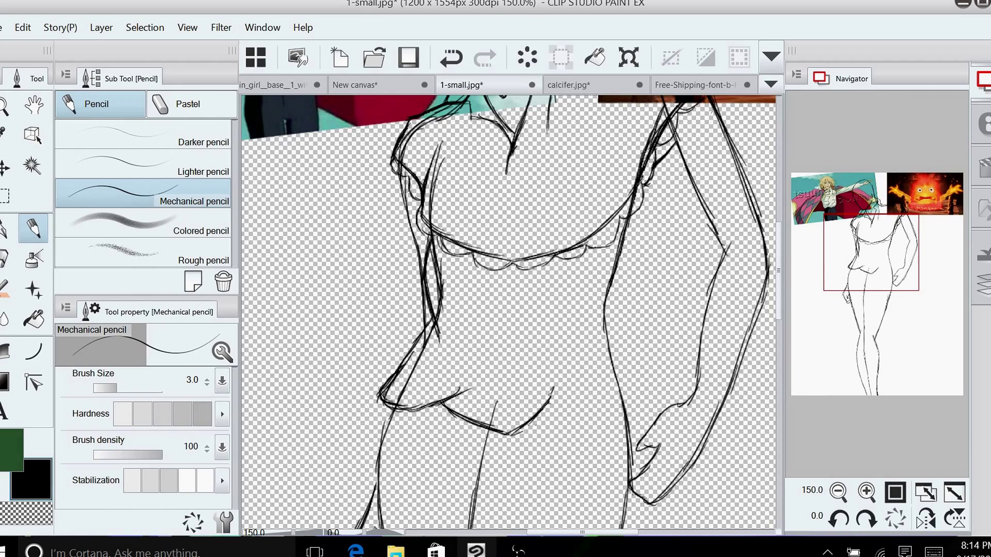
mouse_move(889, 265)
mouse_down()
mouse_move(874, 258)
mouse_move(893, 274)
mouse_up()
mouse_move(540, 389)
mouse_down()
mouse_move(570, 383)
mouse_move(585, 384)
mouse_move(584, 396)
mouse_move(610, 383)
mouse_up()
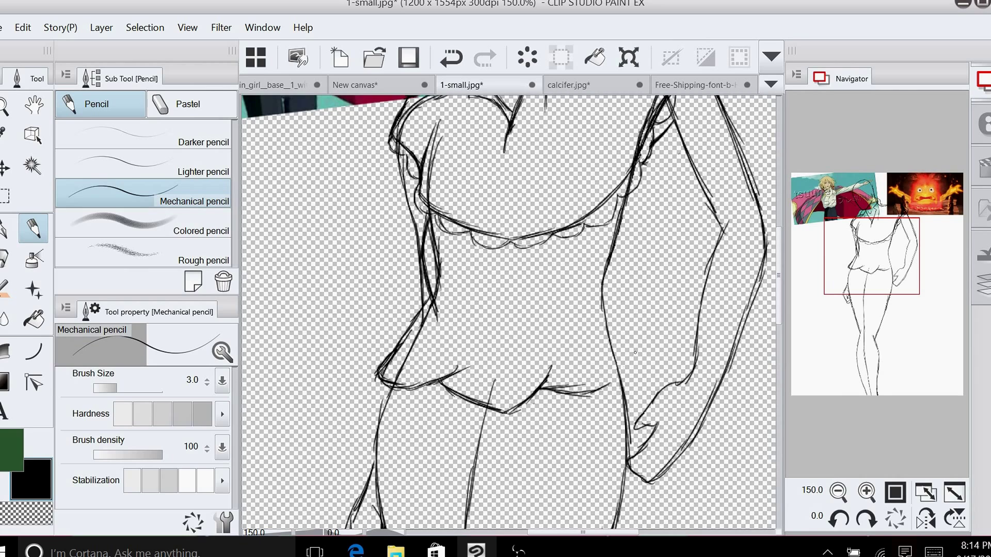
Draw the top's opposite side edge from the scalloped trim past the waist to close the hem beside the hand
mouse_move(638, 192)
mouse_down()
mouse_move(600, 256)
mouse_move(624, 308)
mouse_move(605, 360)
mouse_move(630, 362)
mouse_move(622, 347)
mouse_move(629, 369)
mouse_up()
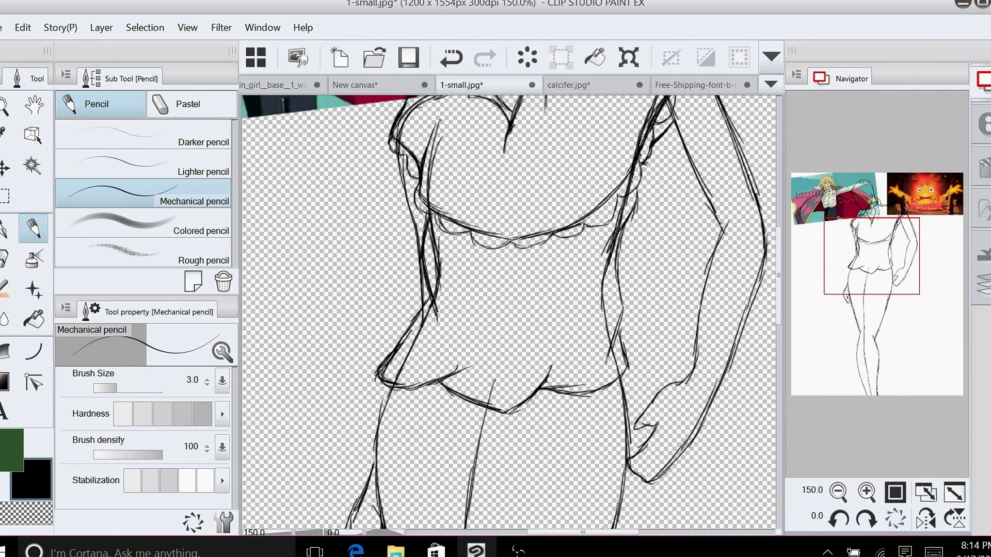
drag(620, 331, 620, 366)
Add short vertical fold lines across the top's waist, hanging from the scalloped trim
mouse_move(906, 241)
mouse_down()
mouse_move(899, 211)
mouse_move(875, 242)
mouse_up()
mouse_move(505, 398)
mouse_down()
mouse_move(492, 462)
mouse_move(513, 429)
mouse_move(516, 490)
mouse_up()
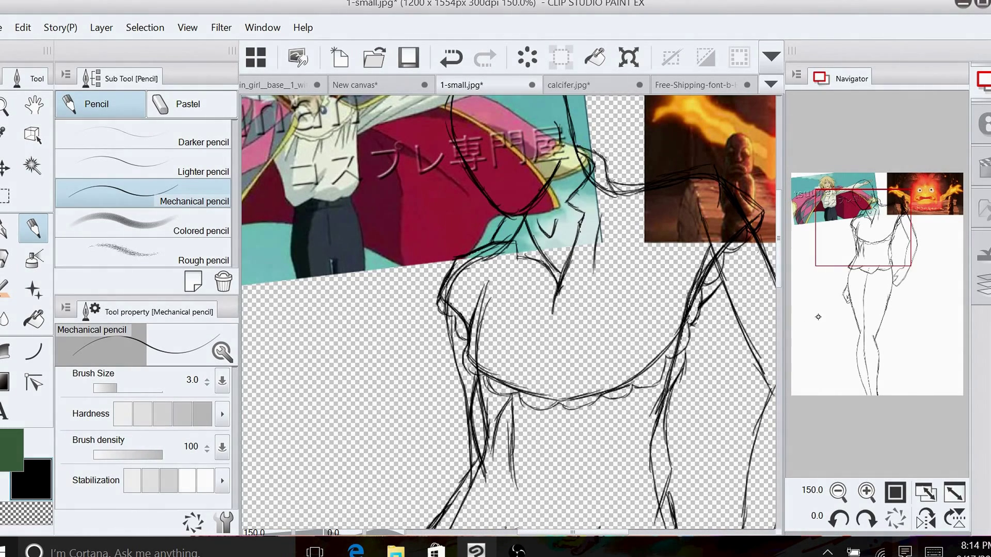
drag(883, 247, 892, 255)
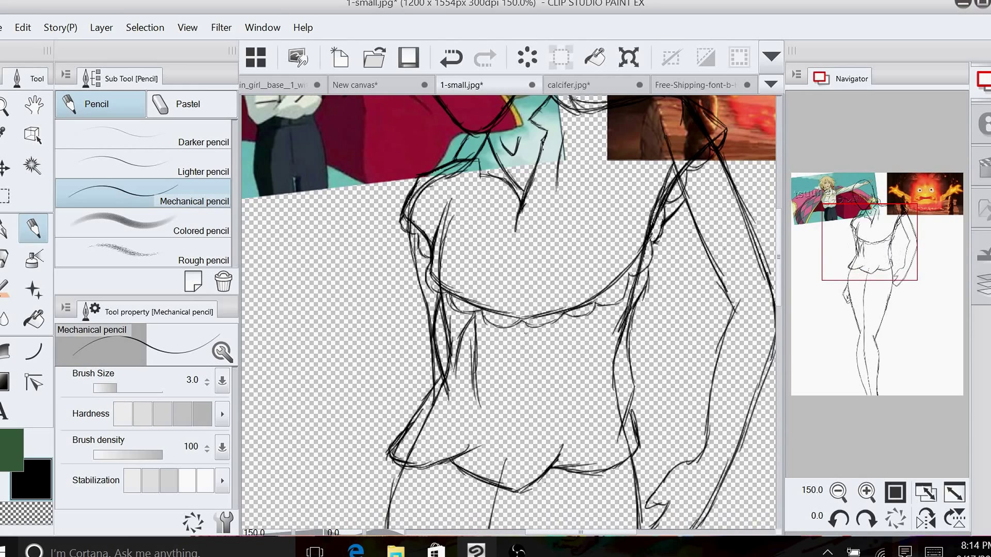
drag(527, 324, 525, 394)
mouse_move(531, 341)
mouse_down()
mouse_move(526, 395)
mouse_move(542, 364)
mouse_up()
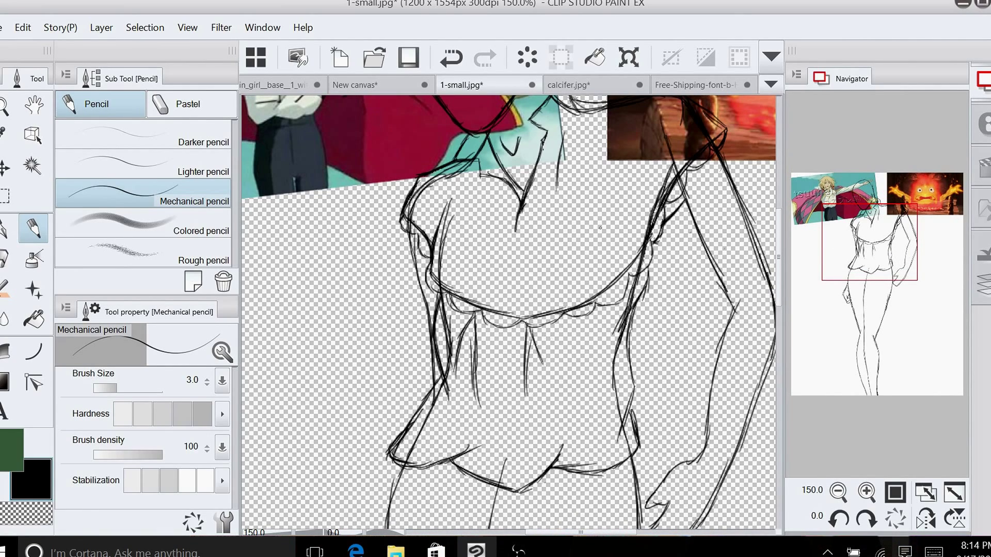
mouse_move(878, 258)
mouse_down()
mouse_move(883, 240)
mouse_move(886, 258)
mouse_up()
drag(584, 258, 572, 319)
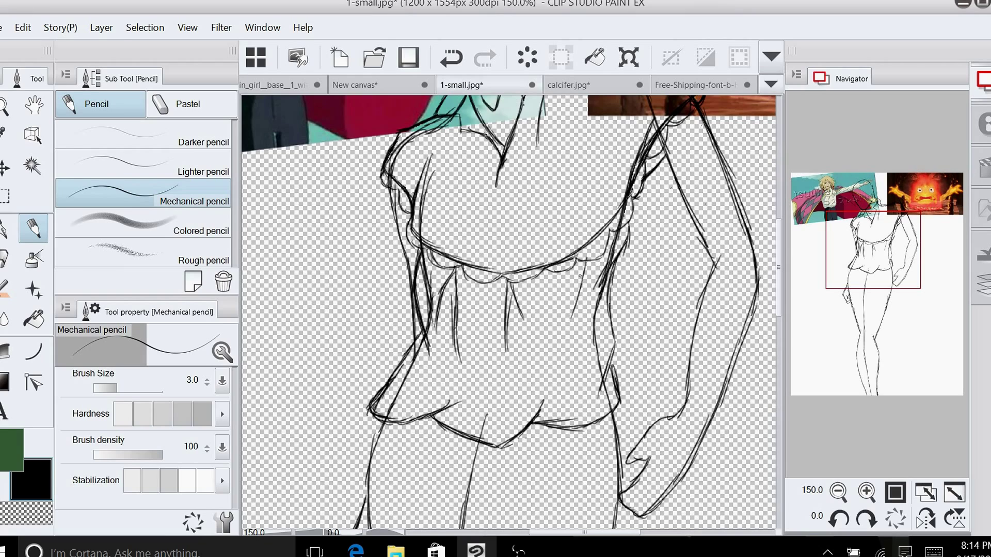
mouse_move(558, 270)
mouse_down()
mouse_move(551, 315)
mouse_move(564, 322)
mouse_move(564, 341)
mouse_up()
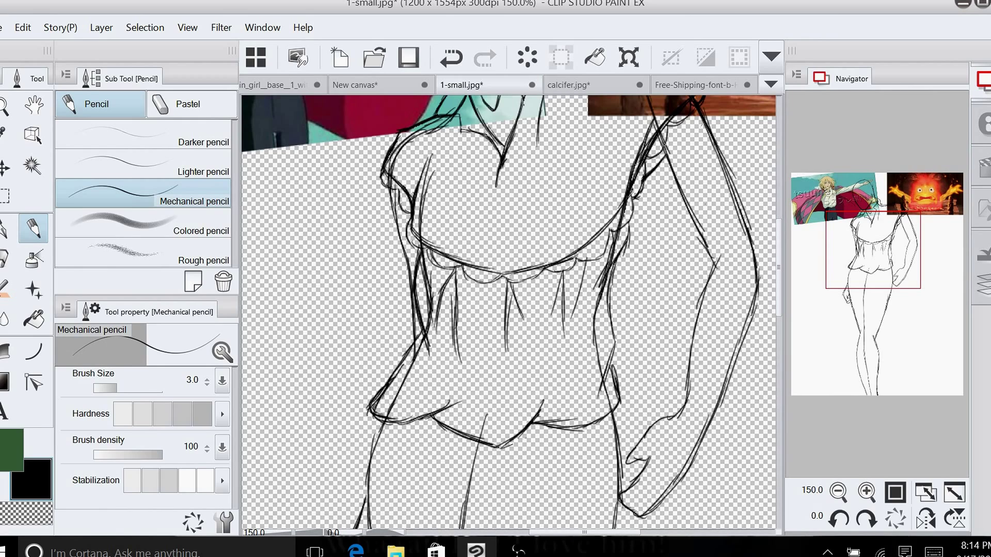
Draw a curved fold line inside the far armhole and two short curves above the centre of the chest hem
drag(705, 203, 656, 334)
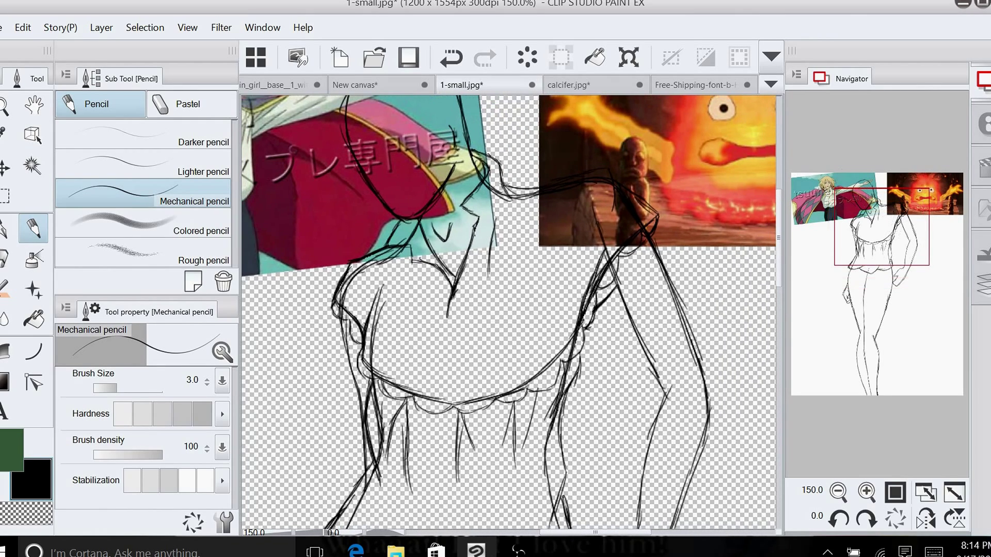
drag(596, 237, 568, 287)
drag(568, 299, 589, 247)
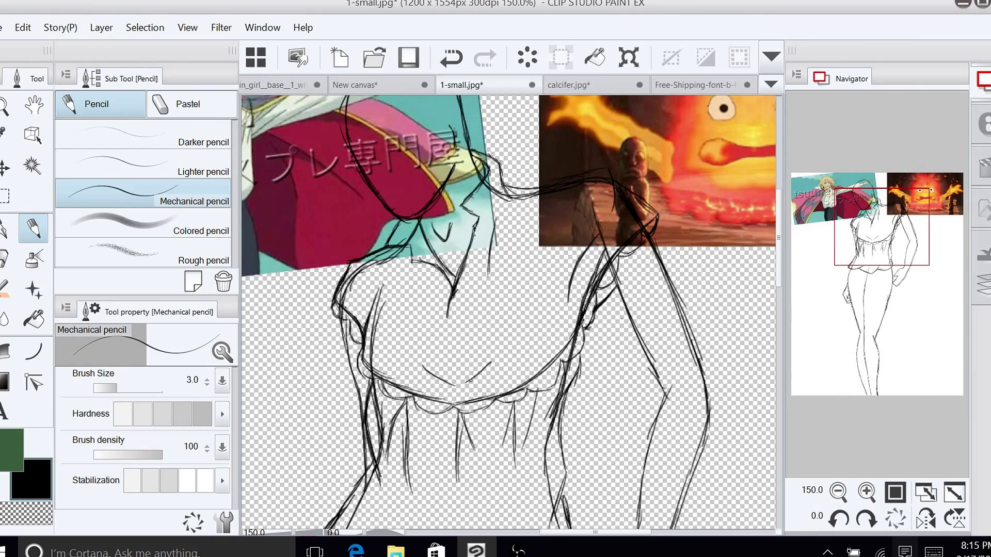
Draw a long skirt's outer edge slanting from the top's hem behind the lowered hand down to about knee height
drag(904, 233, 909, 271)
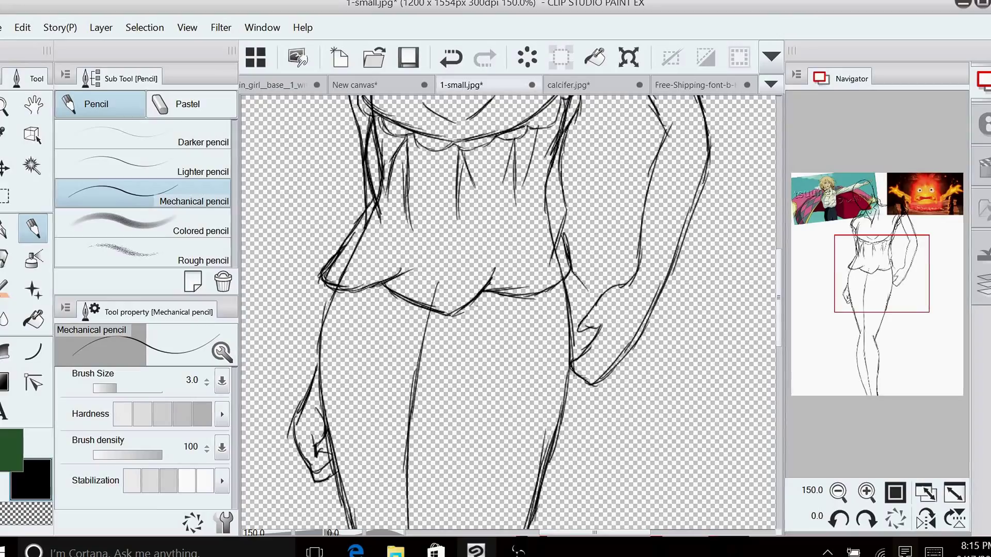
drag(573, 273, 641, 373)
drag(597, 309, 655, 404)
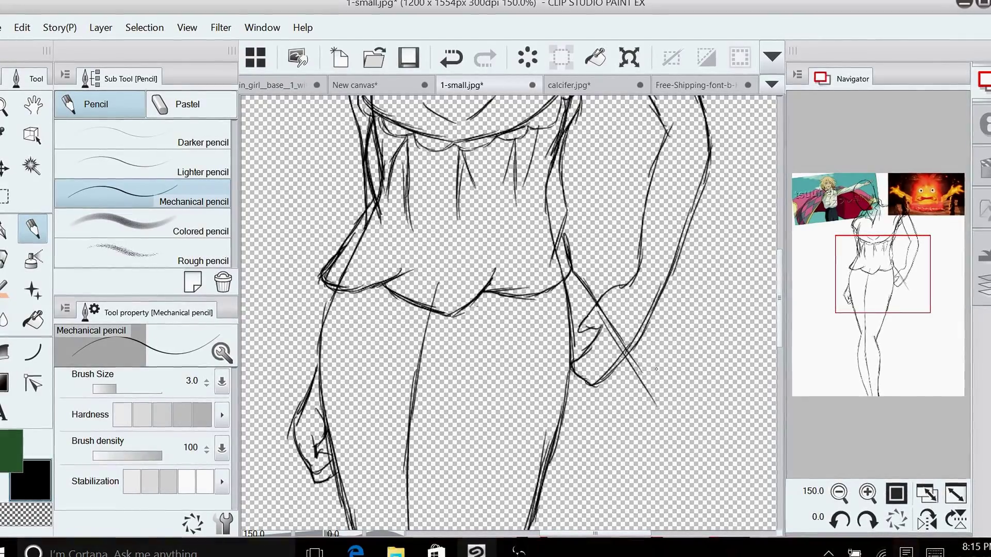
click(840, 493)
drag(899, 265, 906, 300)
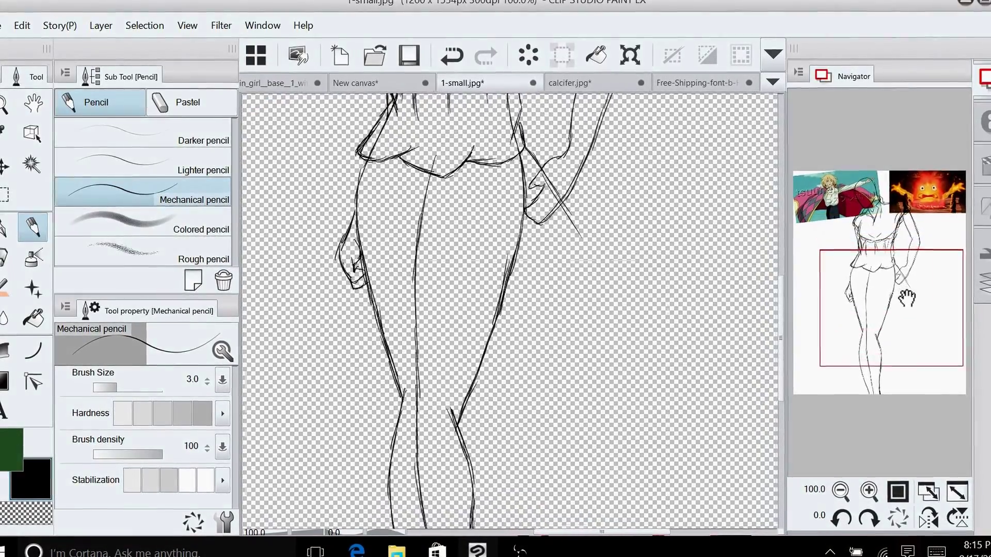
drag(550, 173, 633, 353)
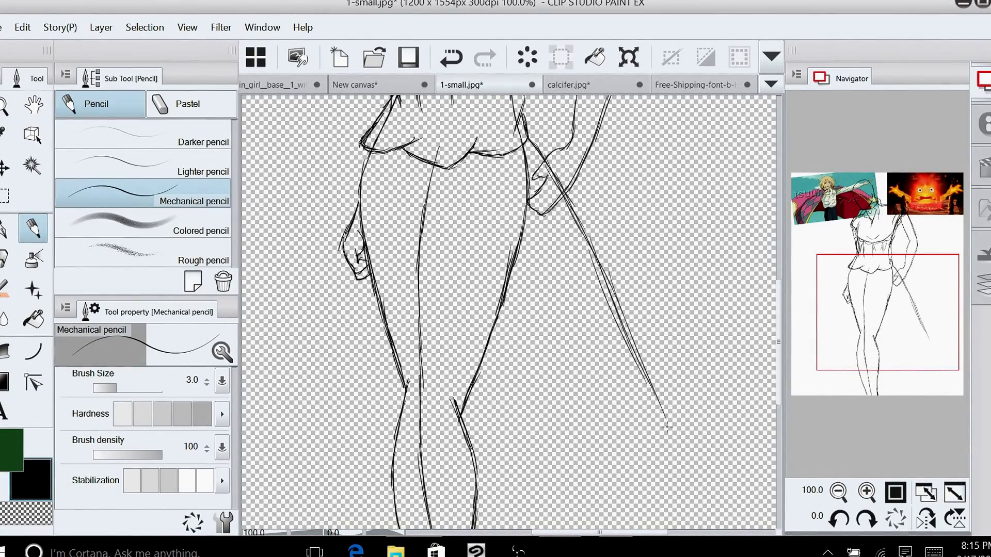
Extend the skirt's slanted edge from knee height to the canvas's lower border and reinforce it with overlapping strokes
drag(931, 296, 880, 325)
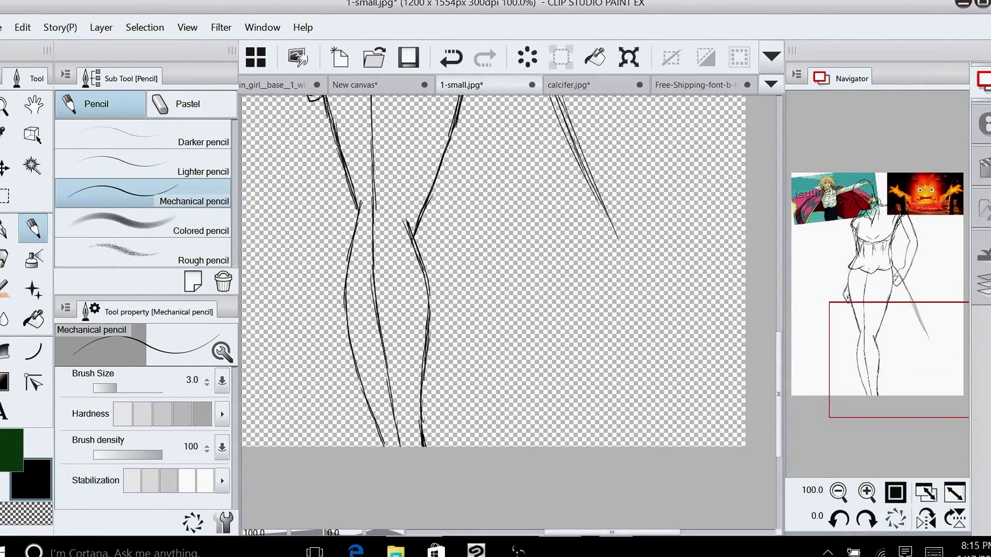
drag(606, 219, 641, 320)
drag(623, 266, 654, 380)
drag(635, 314, 666, 447)
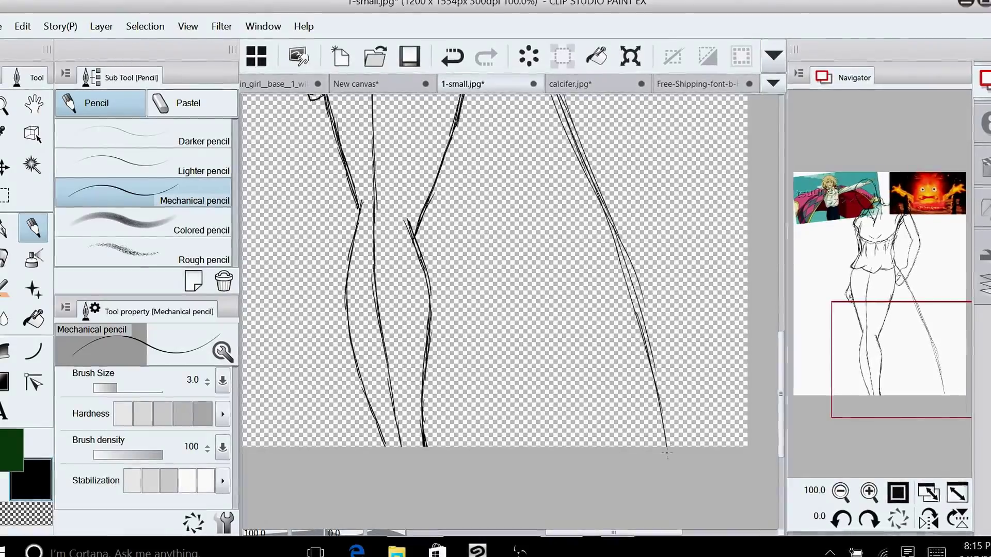
drag(615, 232, 646, 322)
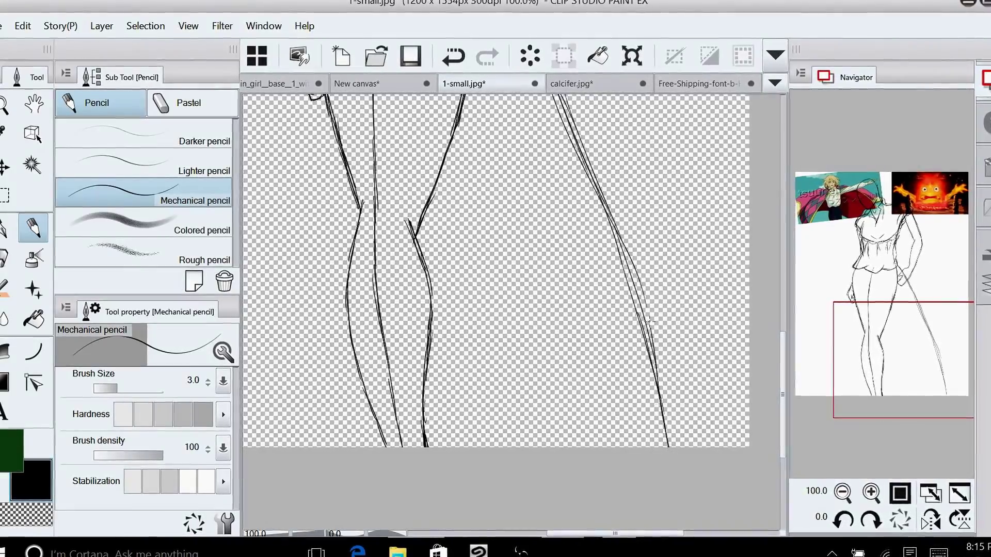
Draw the skirt's opposite slanted edge from the top's hem to the canvas's lower border with overlapping strokes
drag(934, 348, 886, 285)
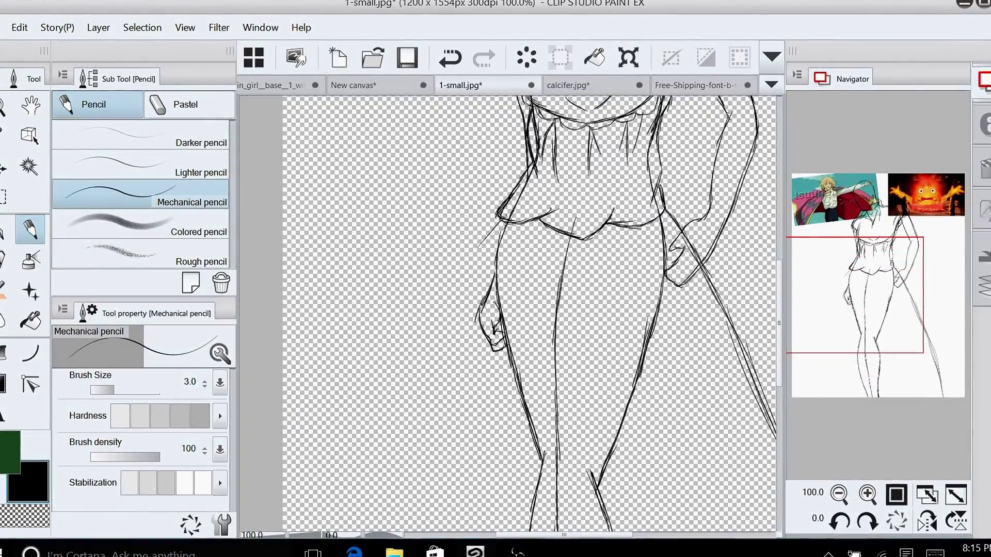
drag(490, 226, 443, 323)
drag(467, 268, 390, 425)
drag(448, 315, 380, 479)
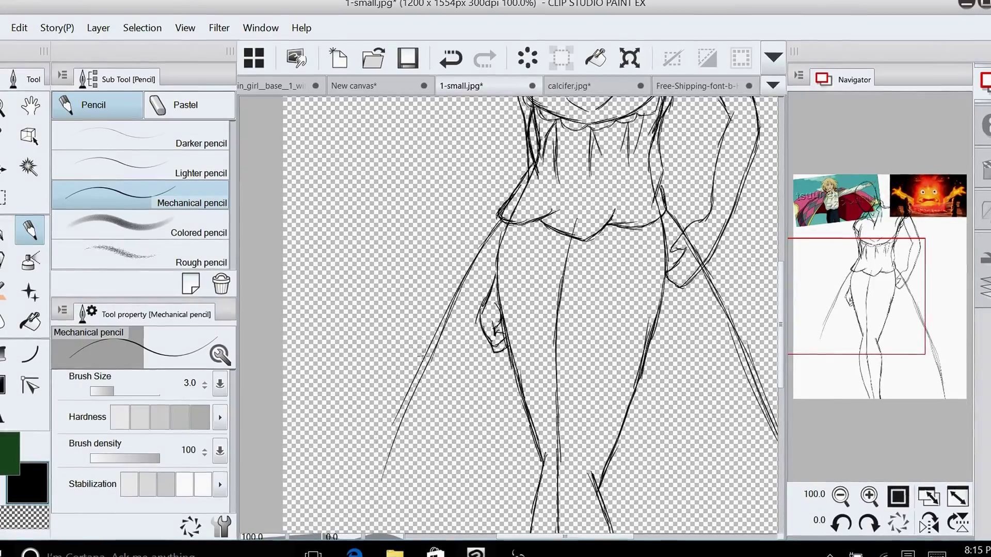
drag(413, 377, 351, 529)
drag(913, 319, 915, 360)
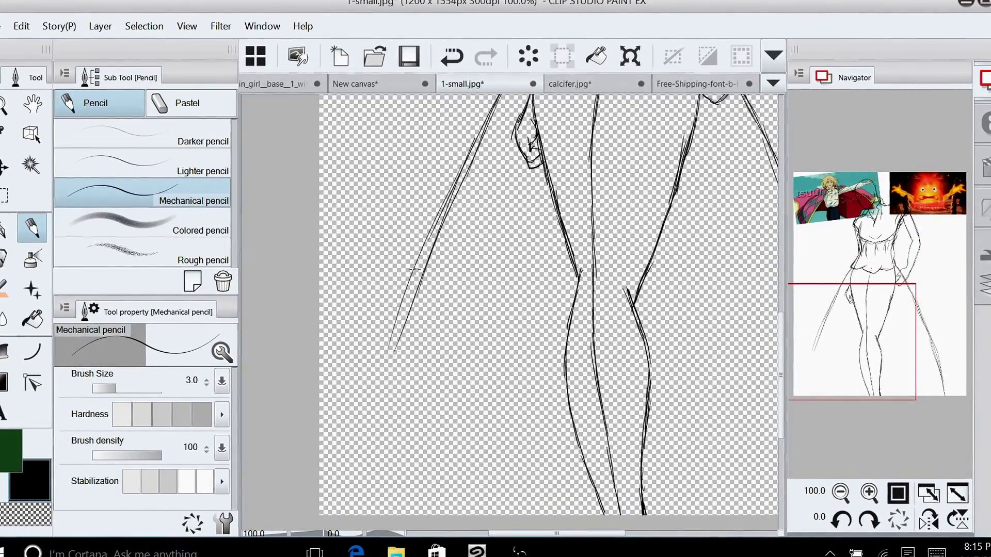
drag(413, 269, 351, 511)
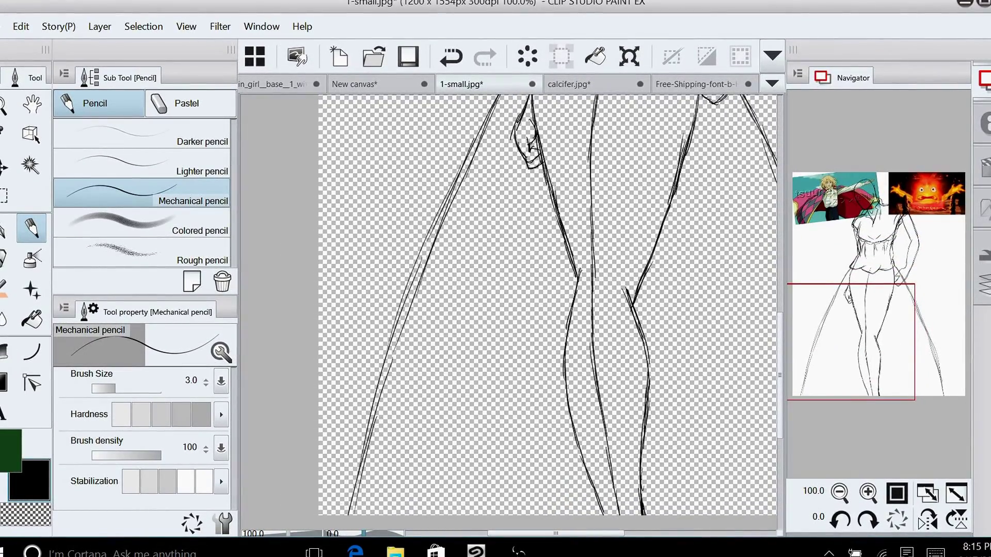
Erase the skirt line where it crosses the hand in front of it, using the Vector eraser at size 6.8
drag(902, 357, 914, 293)
click(868, 492)
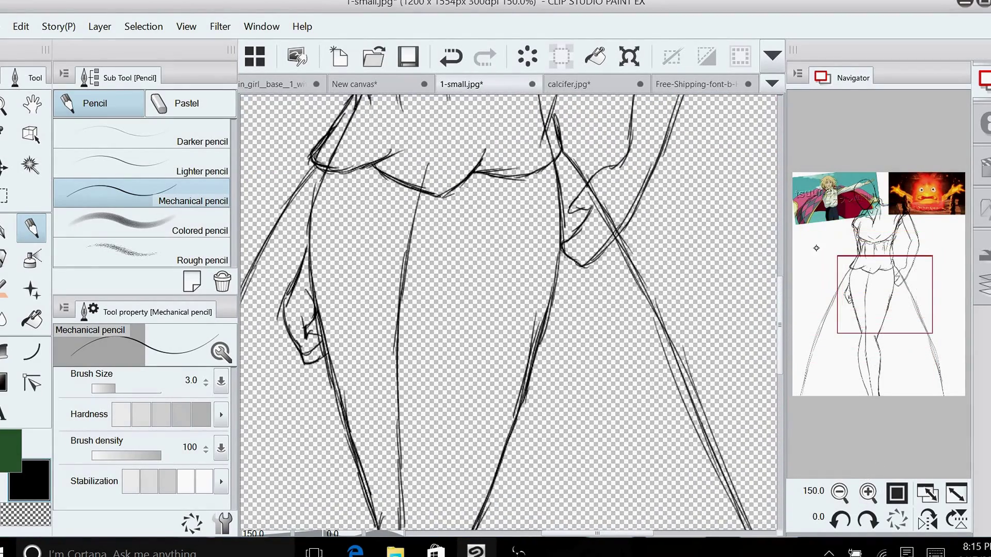
key(e)
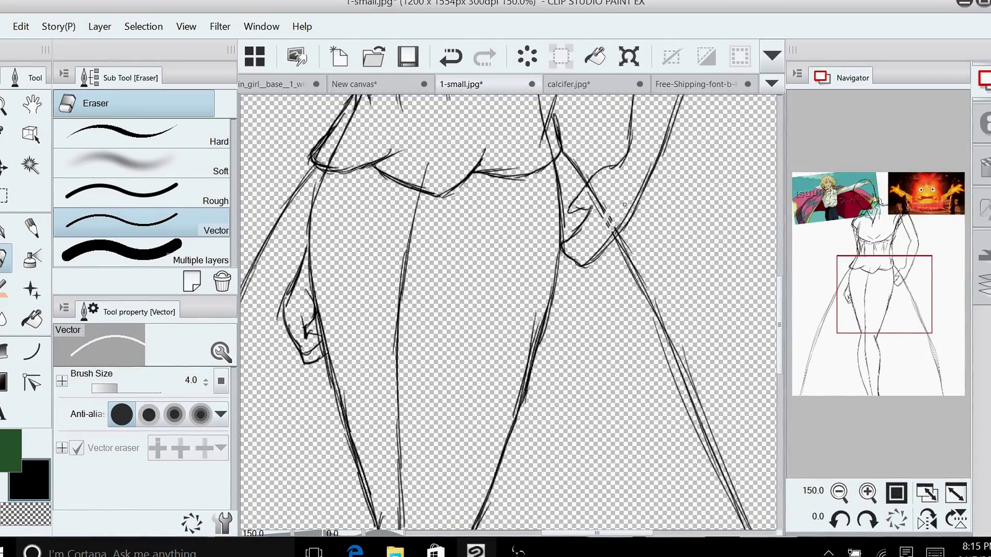
drag(609, 222, 605, 216)
click(120, 387)
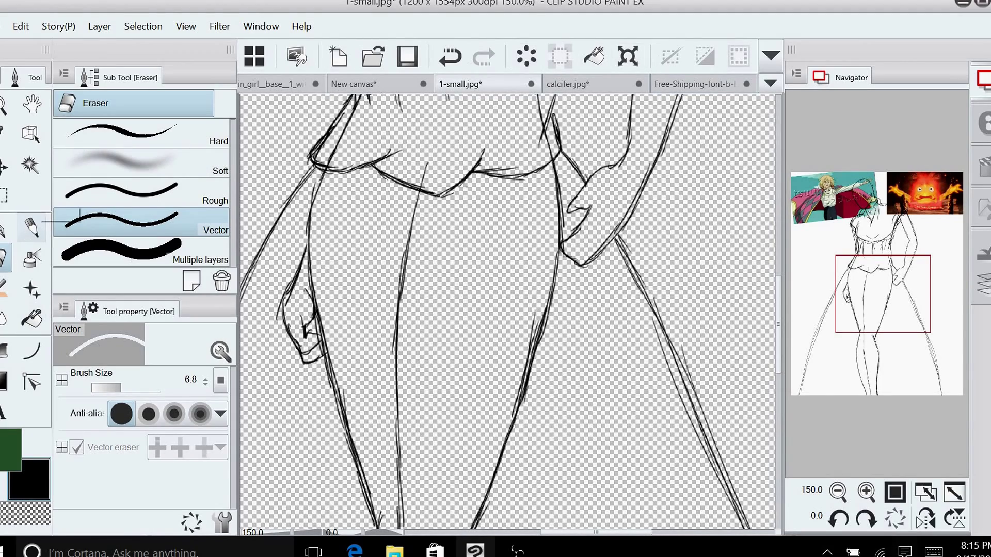
Draw a sleeve cuff on the arm over the skirt's edge with two parallel curves across the wrist in Mechanical pencil
click(31, 227)
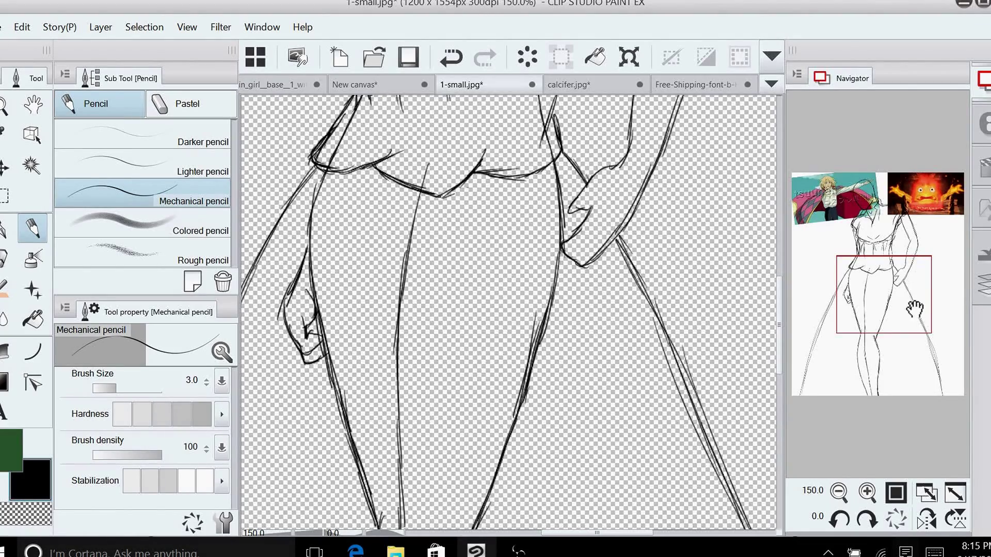
drag(914, 309, 935, 288)
drag(550, 245, 578, 266)
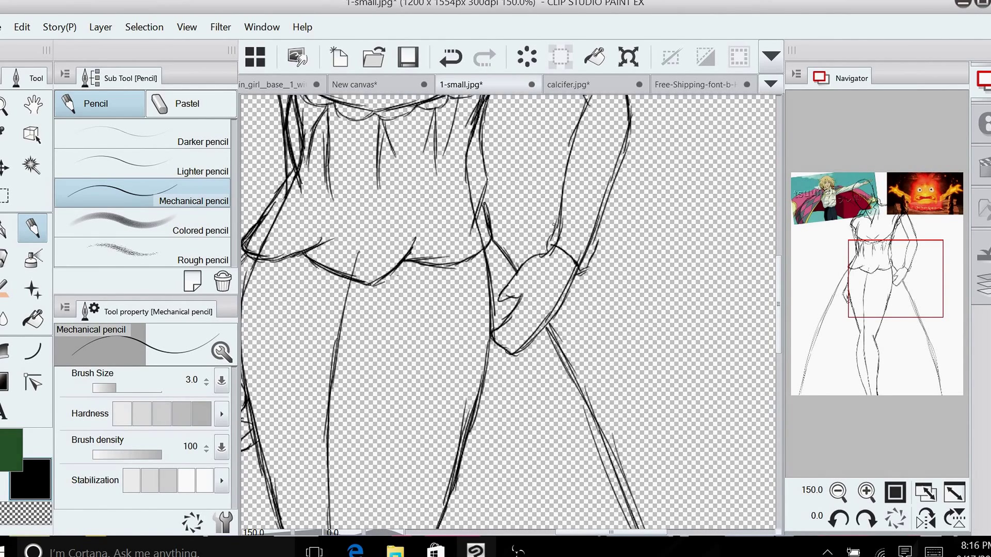
drag(556, 215, 598, 237)
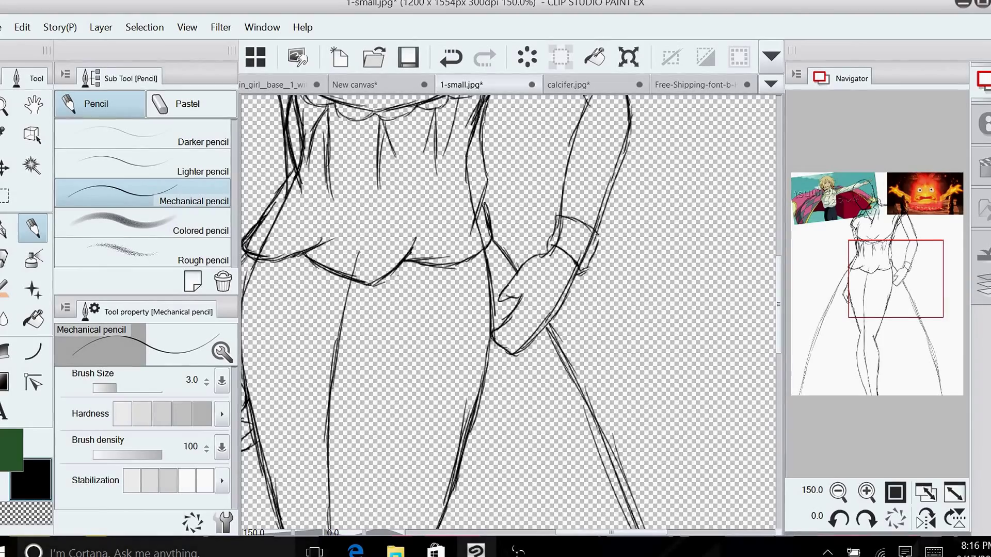
Draw the loose sleeve's outer edge, ballooning above the cuff, bulging past the elbow and running up to the shoulder
drag(909, 281, 899, 261)
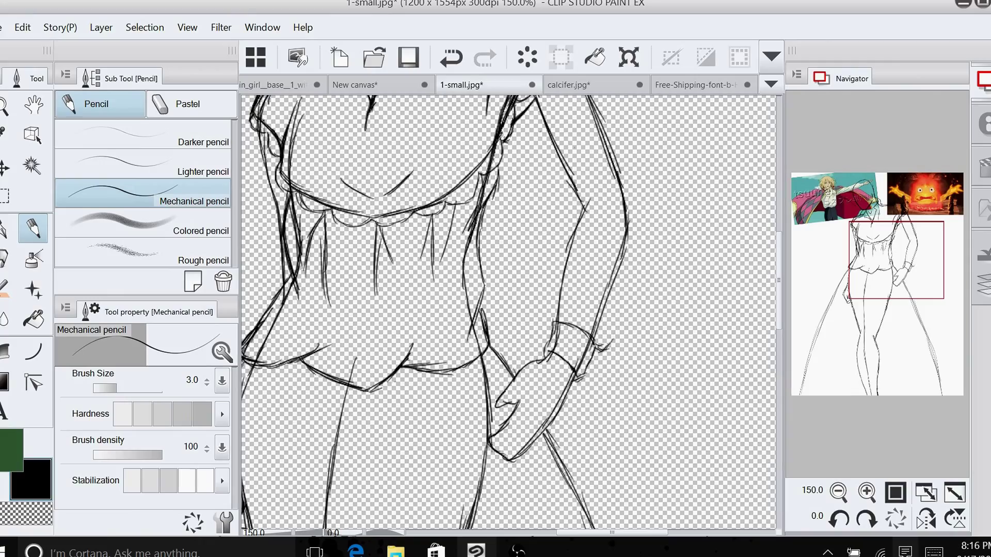
mouse_move(618, 324)
mouse_down()
mouse_move(614, 251)
mouse_move(619, 287)
mouse_move(623, 226)
mouse_move(628, 289)
mouse_move(642, 232)
mouse_up()
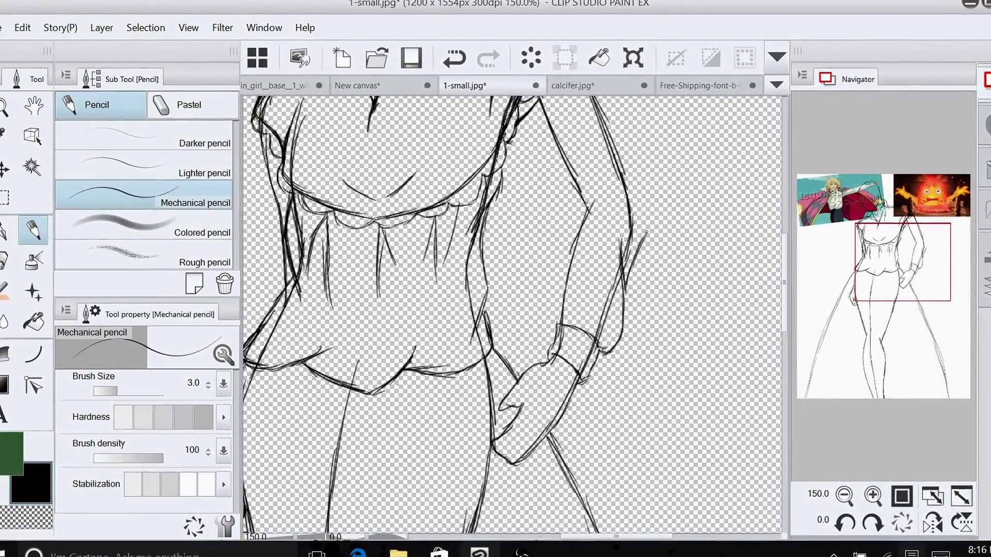
drag(905, 262, 909, 242)
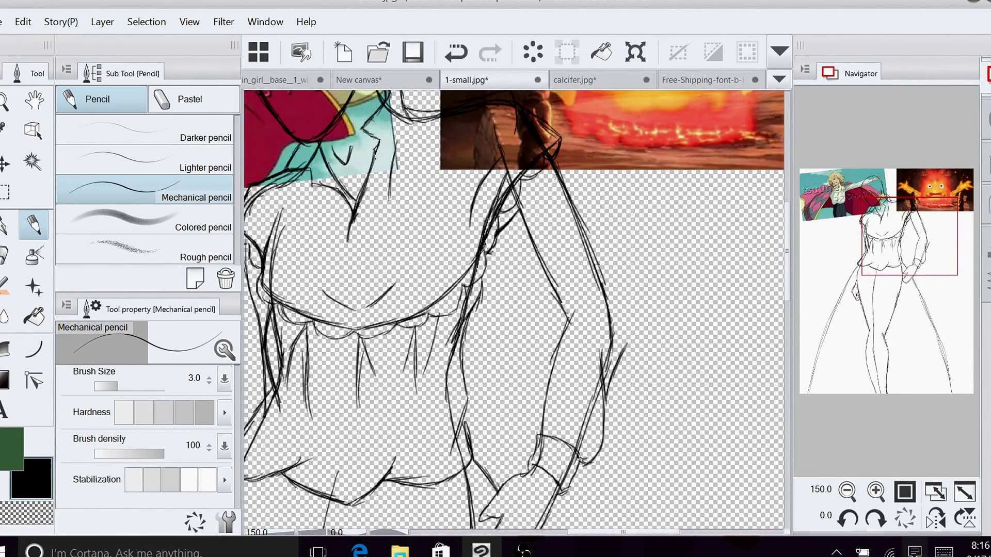
drag(583, 241, 623, 311)
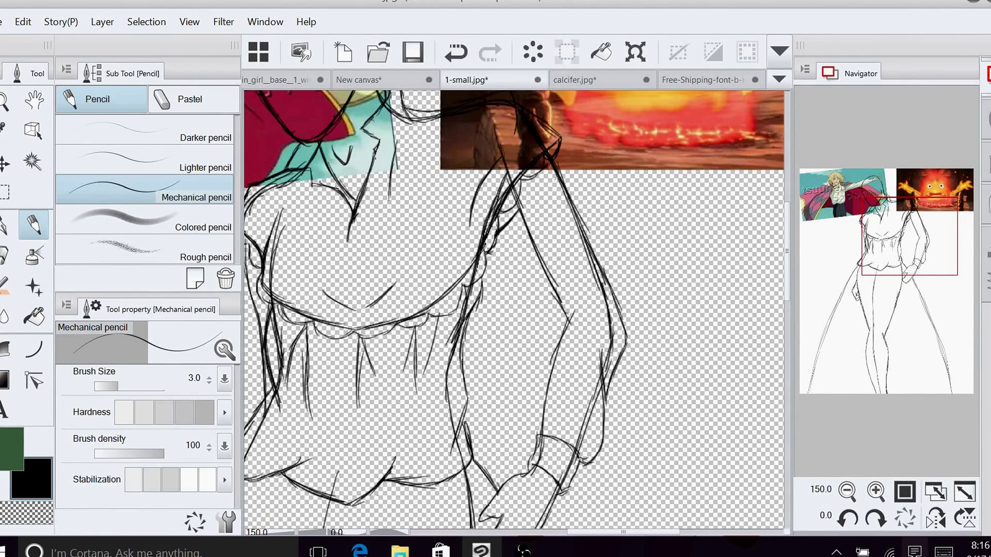
drag(556, 156, 592, 223)
drag(567, 173, 601, 240)
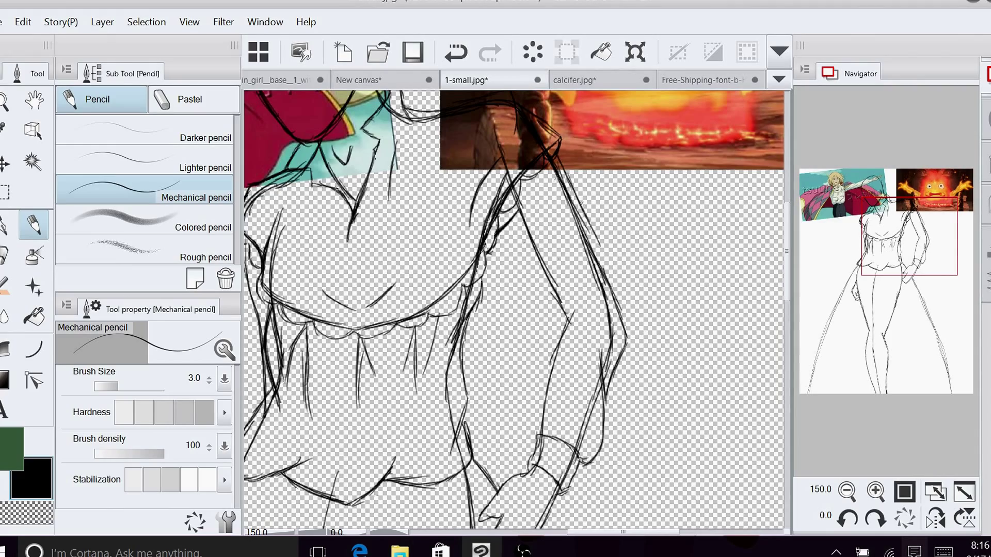
drag(581, 202, 602, 263)
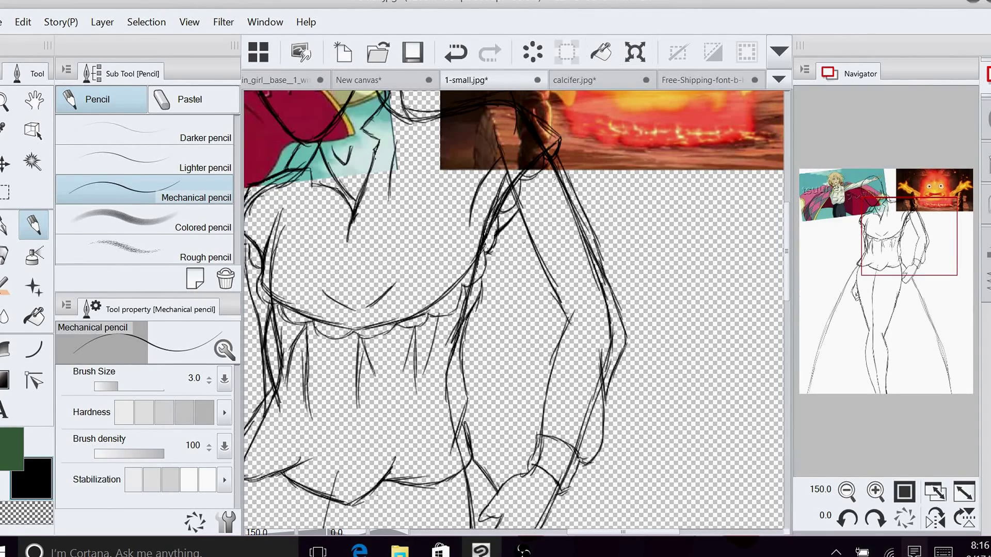
Draw the sleeve's inner edge bulging from elbow to cuff, and add fold strokes below the armpit
drag(574, 311, 544, 367)
drag(566, 328, 540, 375)
drag(570, 313, 526, 414)
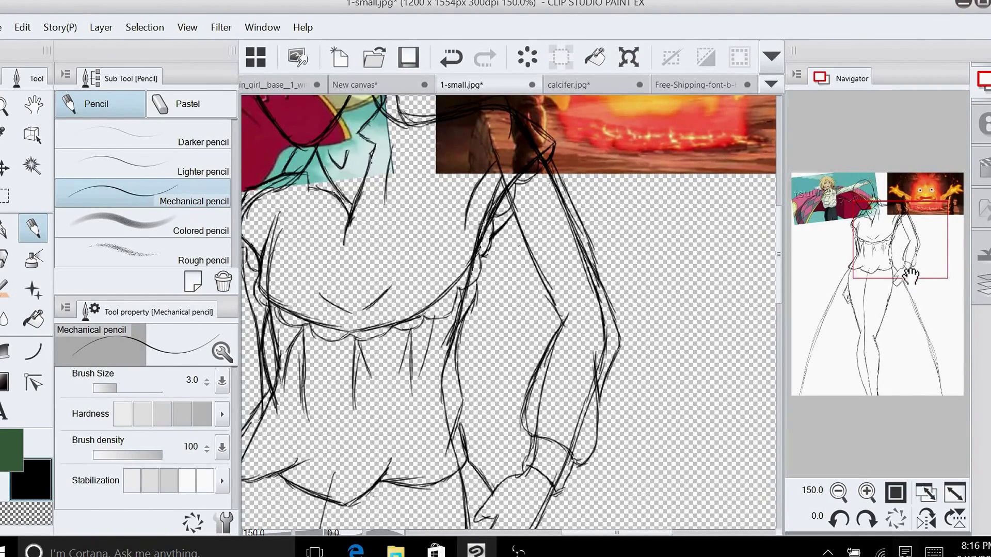
drag(933, 266, 925, 254)
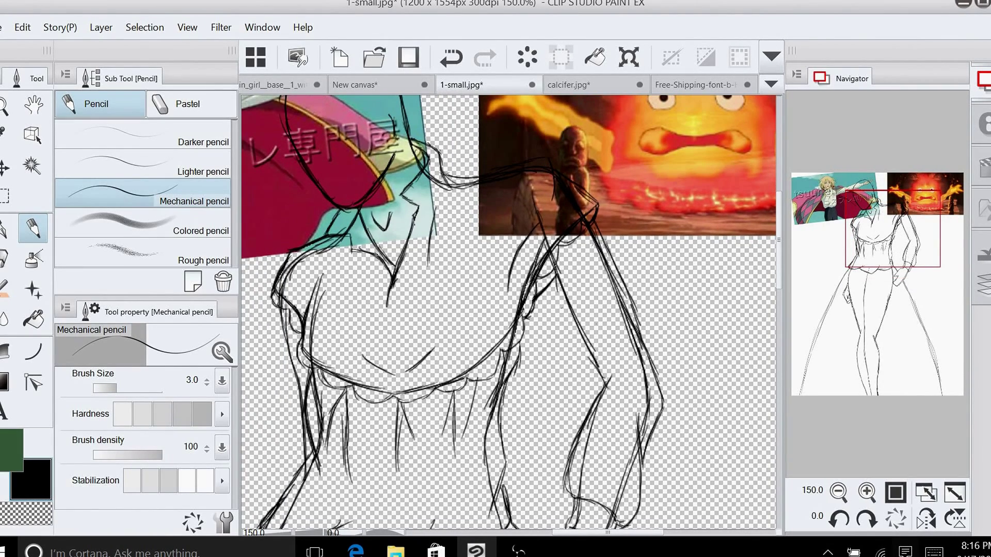
drag(552, 262, 557, 309)
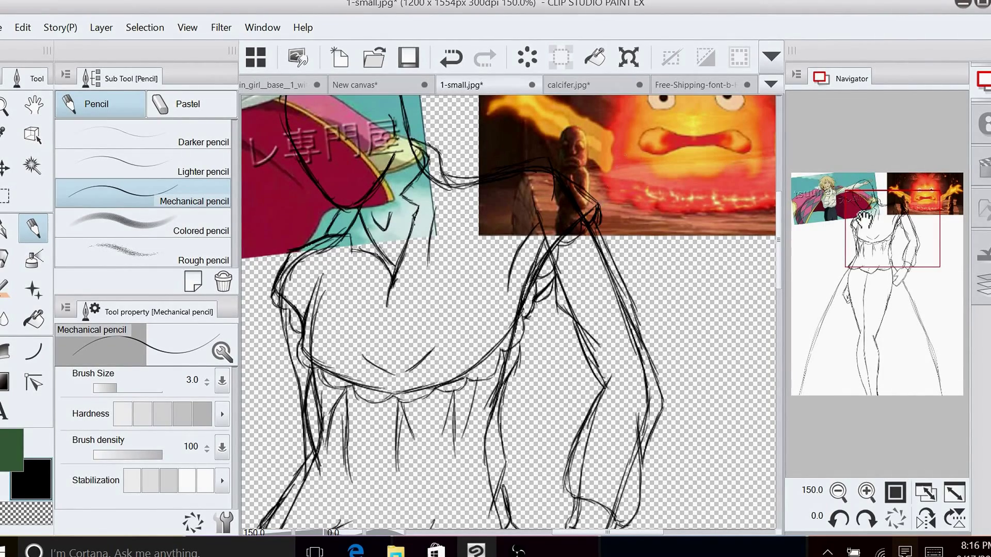
Draw the opposite arm's loose sleeve edge beside the bodice with overlapping strokes running down toward the waist
mouse_move(893, 231)
mouse_down()
mouse_move(887, 258)
mouse_move(872, 220)
mouse_move(886, 248)
mouse_up()
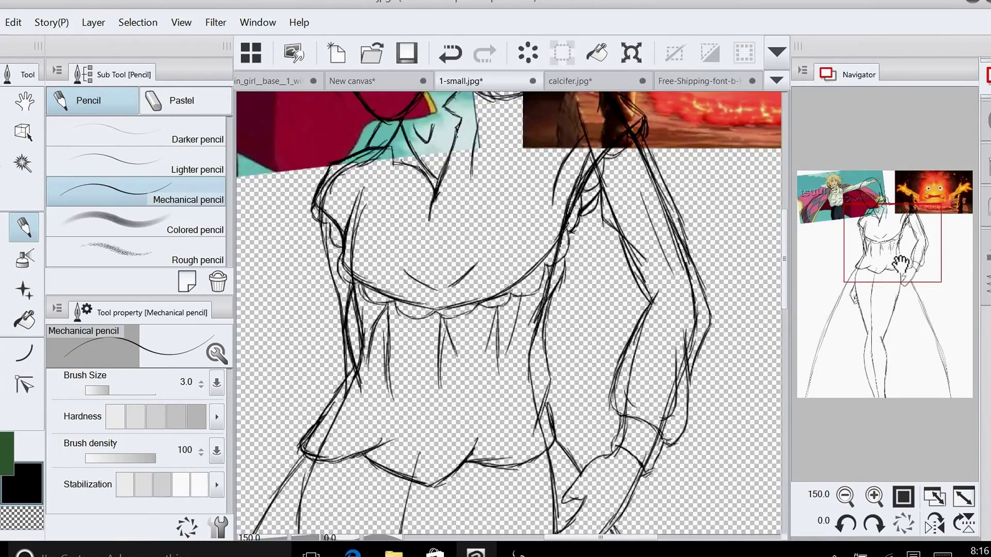
drag(922, 261, 895, 264)
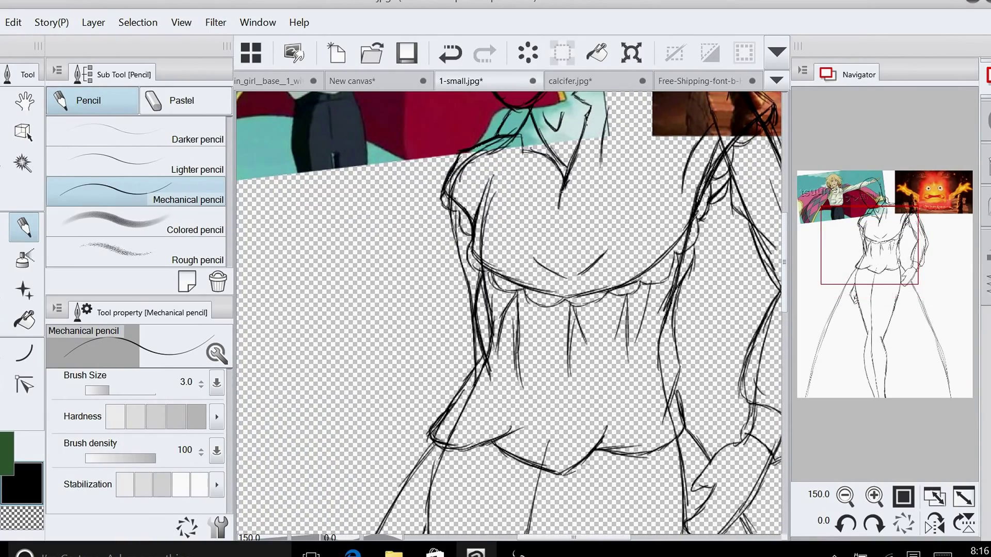
drag(864, 235, 853, 239)
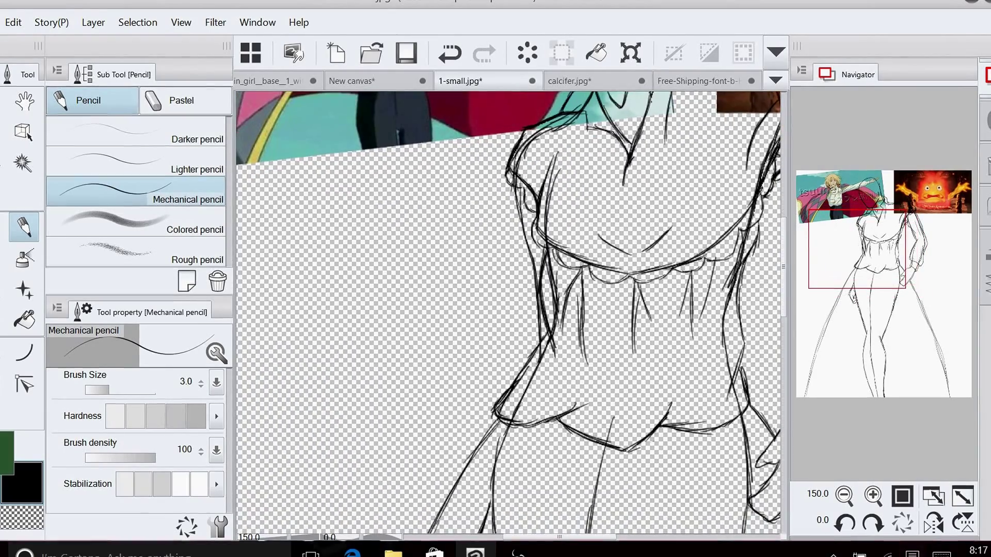
drag(512, 233, 528, 281)
drag(511, 225, 531, 275)
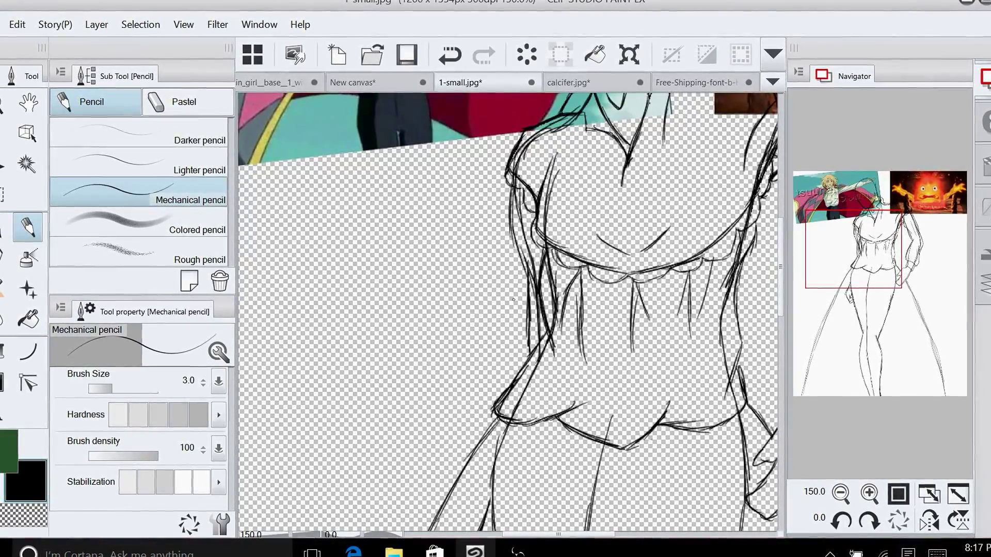
Draw curved skirt folds fanning from the top's hem over the hip and down past the partly hidden hand
drag(878, 259, 882, 285)
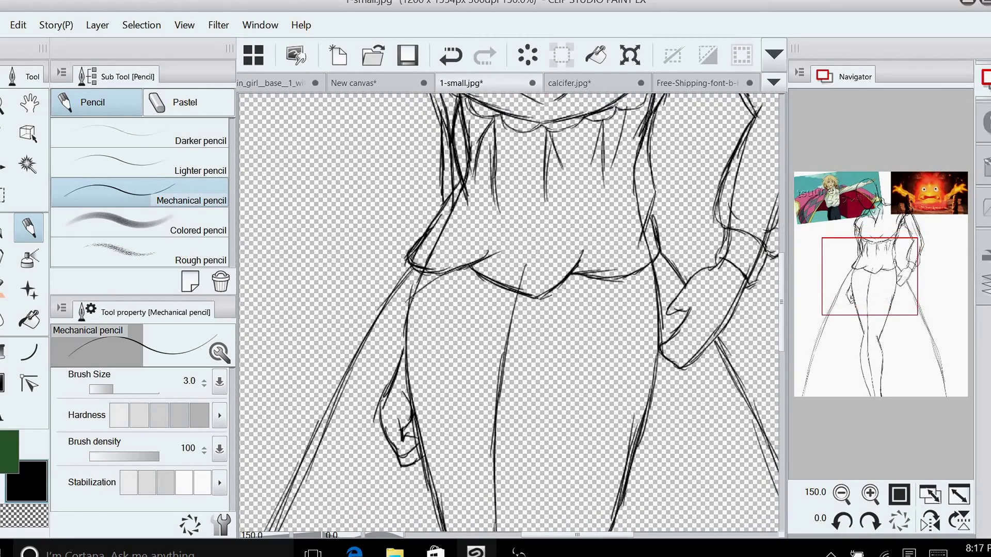
drag(442, 274, 379, 362)
drag(424, 284, 374, 364)
drag(405, 311, 370, 373)
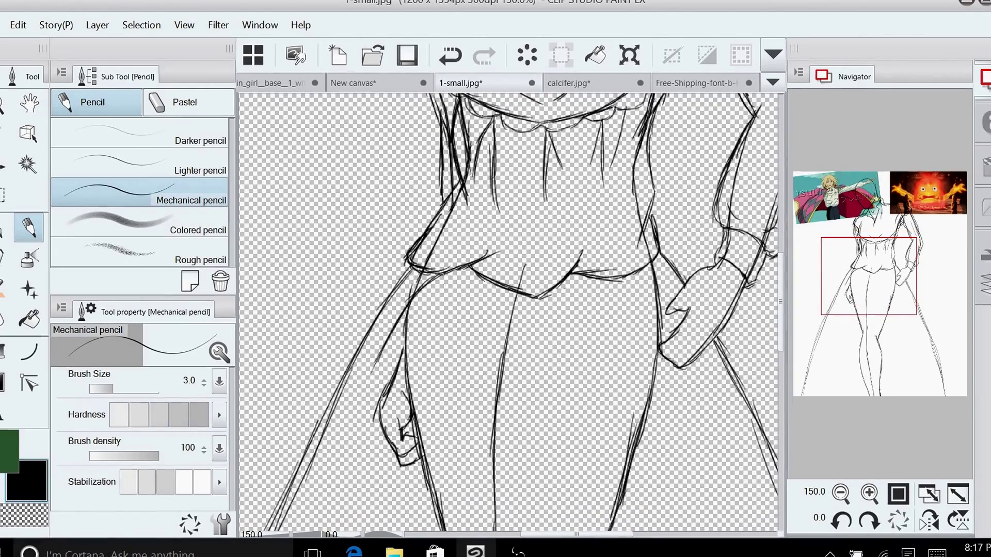
mouse_move(440, 274)
mouse_down()
mouse_move(445, 377)
mouse_move(427, 319)
mouse_up()
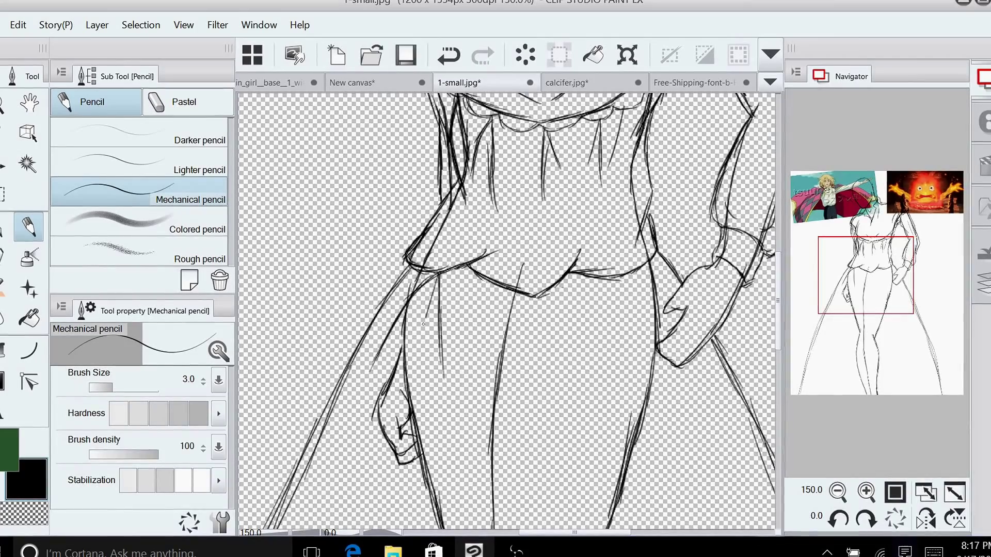
drag(437, 277, 406, 419)
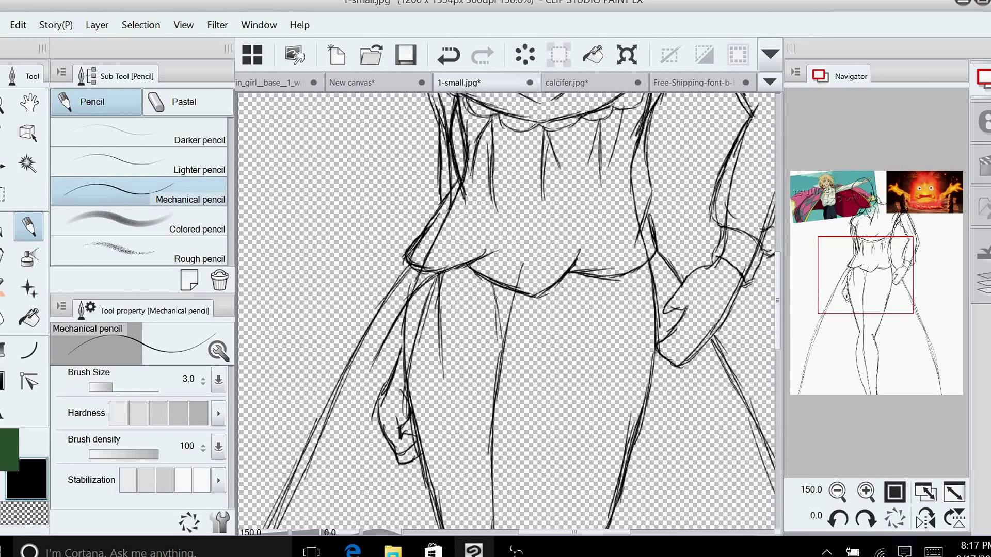
Add skirt fold lines below the hem's centre point and along the far thigh and hip
drag(540, 296, 544, 372)
mouse_move(574, 277)
mouse_down()
mouse_move(615, 336)
mouse_move(640, 454)
mouse_up()
drag(623, 378, 642, 461)
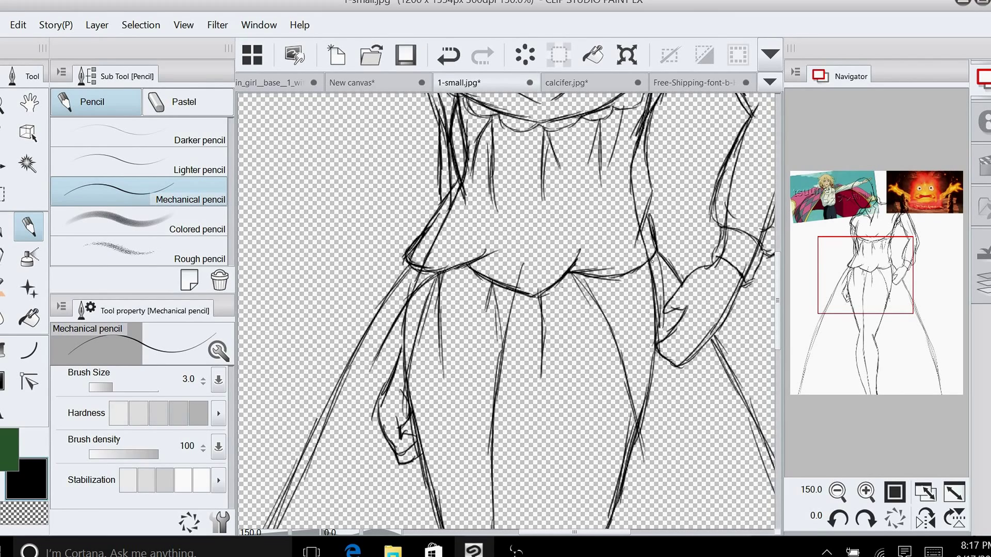
drag(654, 256, 630, 357)
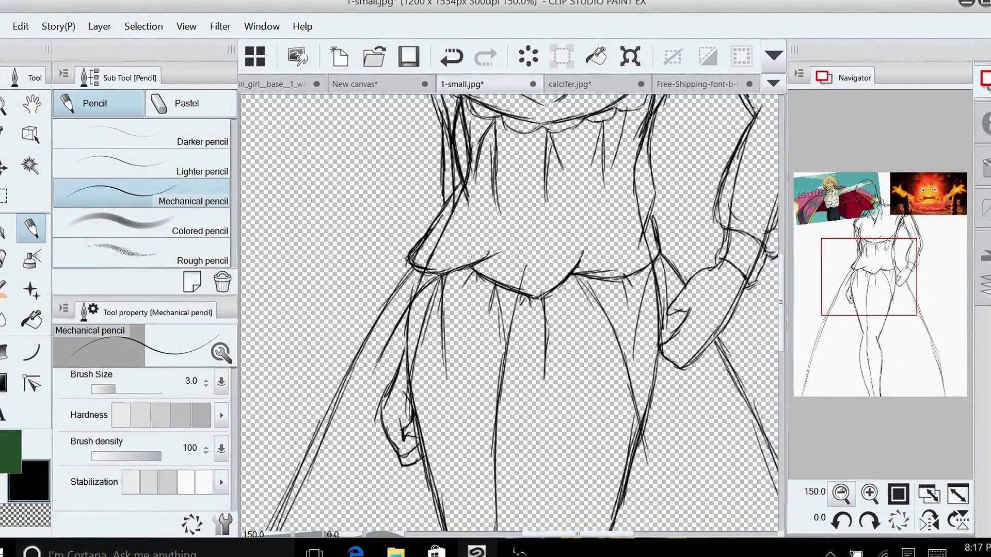
Draw long, light fold lines down the full width of the skirt toward the canvas's lower border
click(839, 493)
click(839, 493)
drag(874, 261, 855, 320)
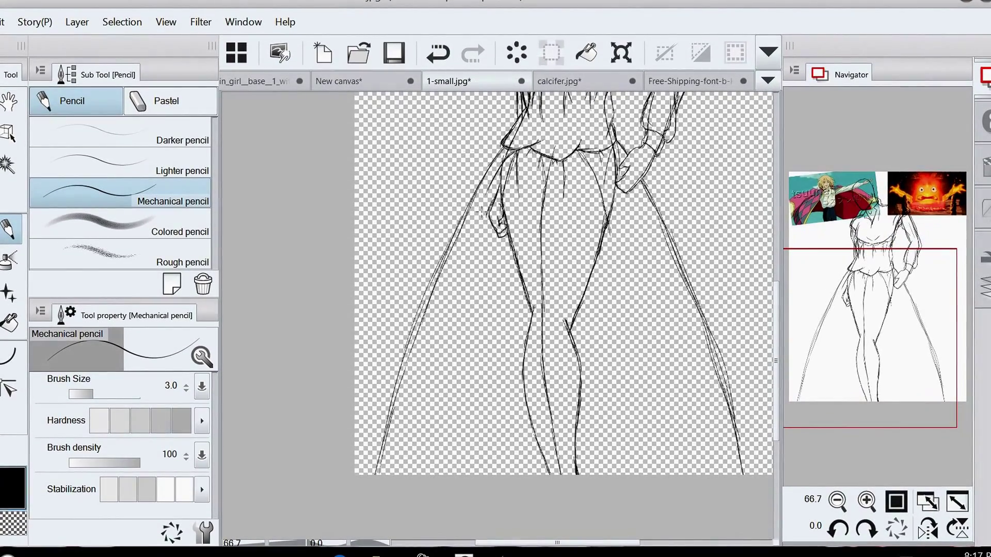
drag(481, 211, 440, 321)
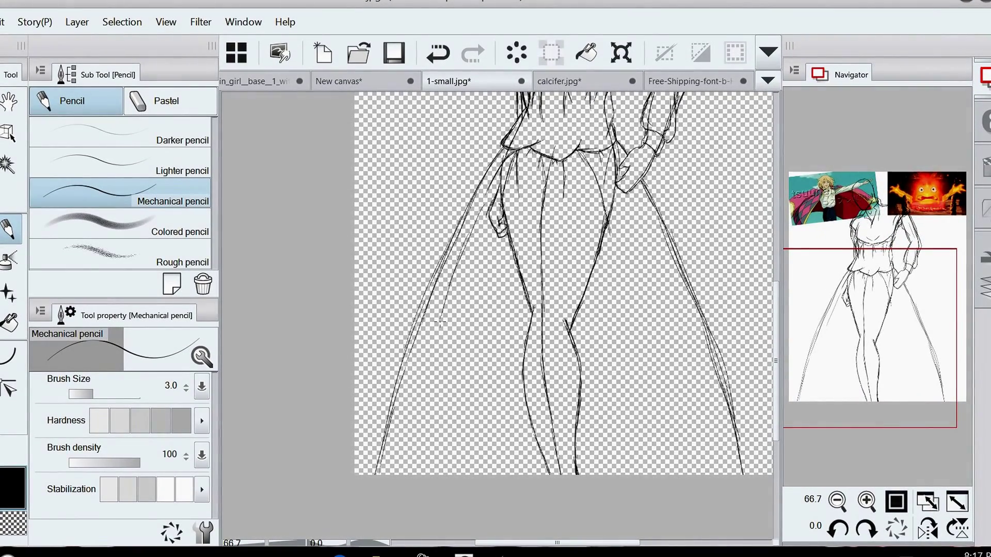
mouse_move(427, 382)
mouse_down()
mouse_move(404, 474)
mouse_move(411, 432)
mouse_up()
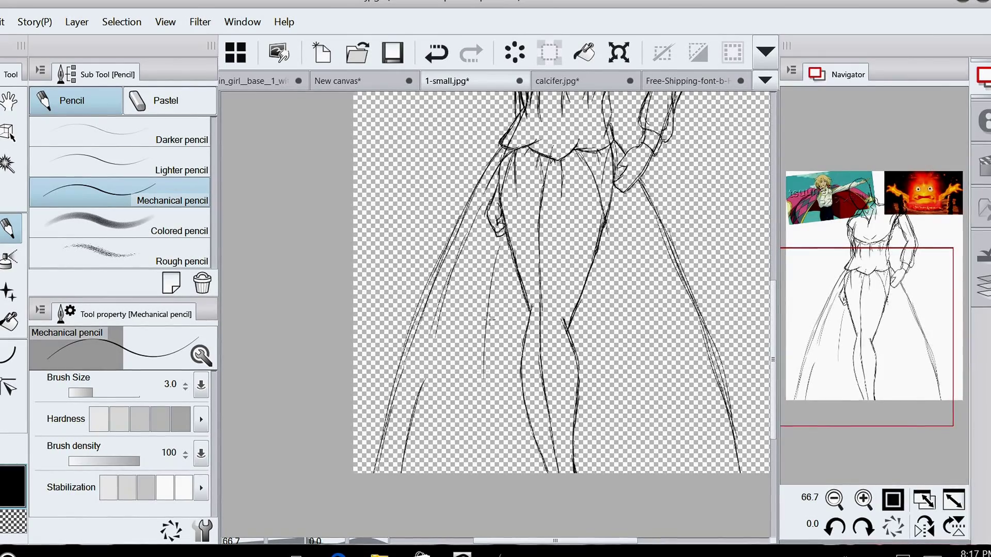
drag(499, 243, 483, 420)
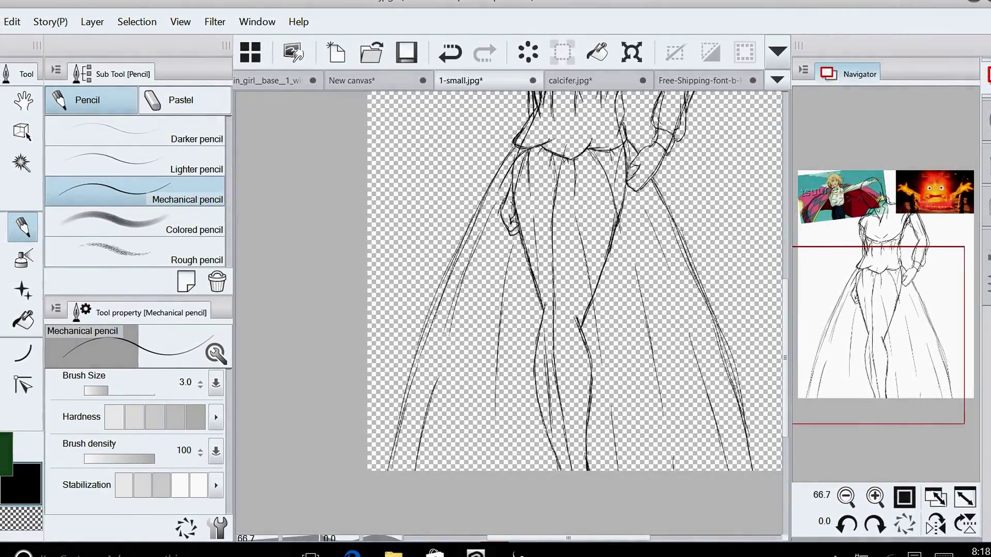
drag(935, 345, 940, 313)
drag(944, 295, 946, 222)
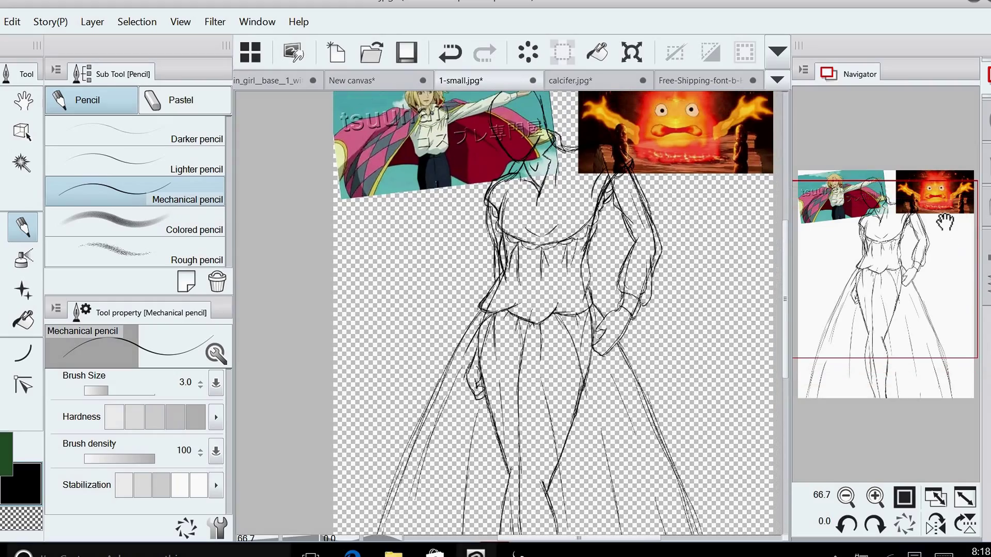
click(875, 497)
mouse_move(885, 283)
mouse_down()
mouse_move(885, 253)
mouse_move(898, 247)
mouse_move(879, 223)
mouse_move(886, 248)
mouse_move(891, 233)
mouse_up()
click(875, 497)
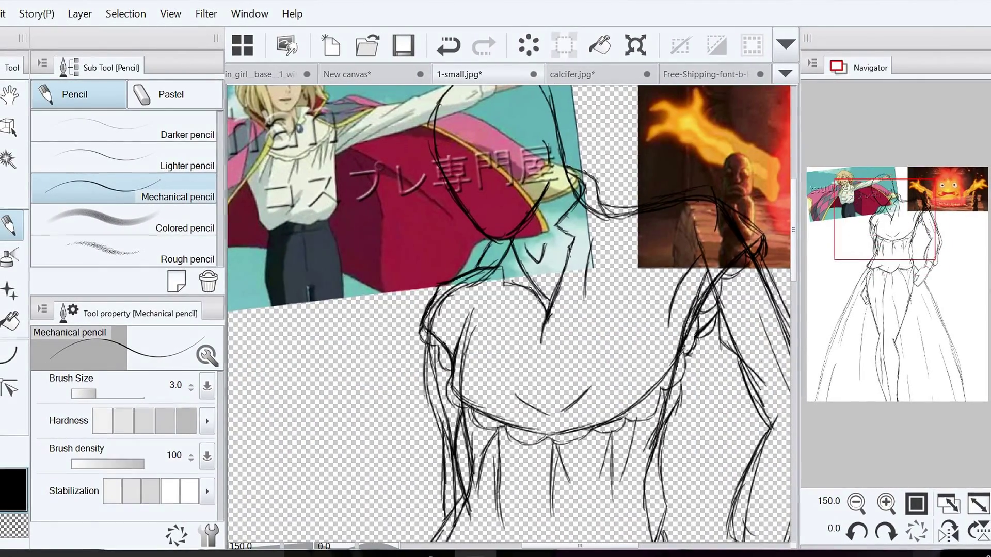
Add a new layer above the outfit sketch
drag(889, 246, 894, 254)
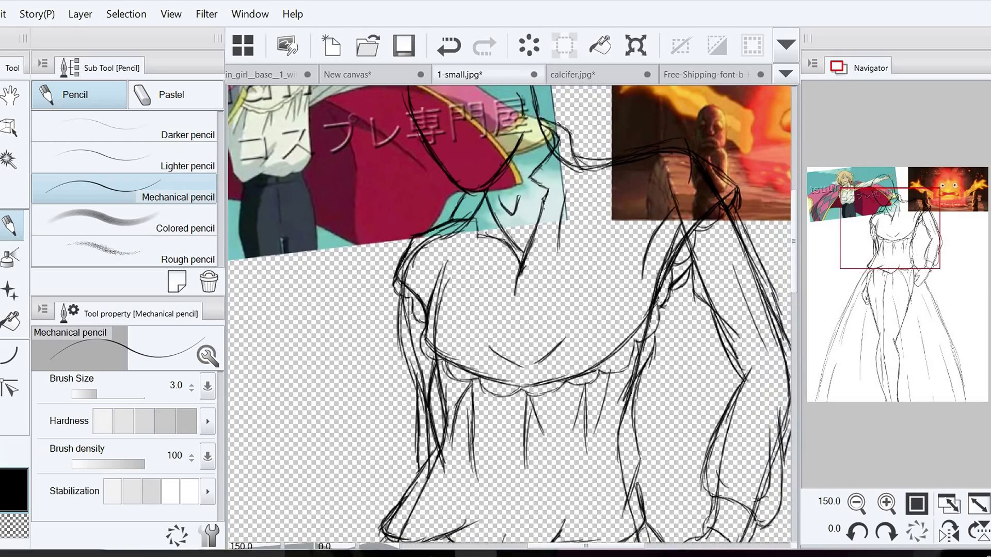
key(F7)
click(820, 536)
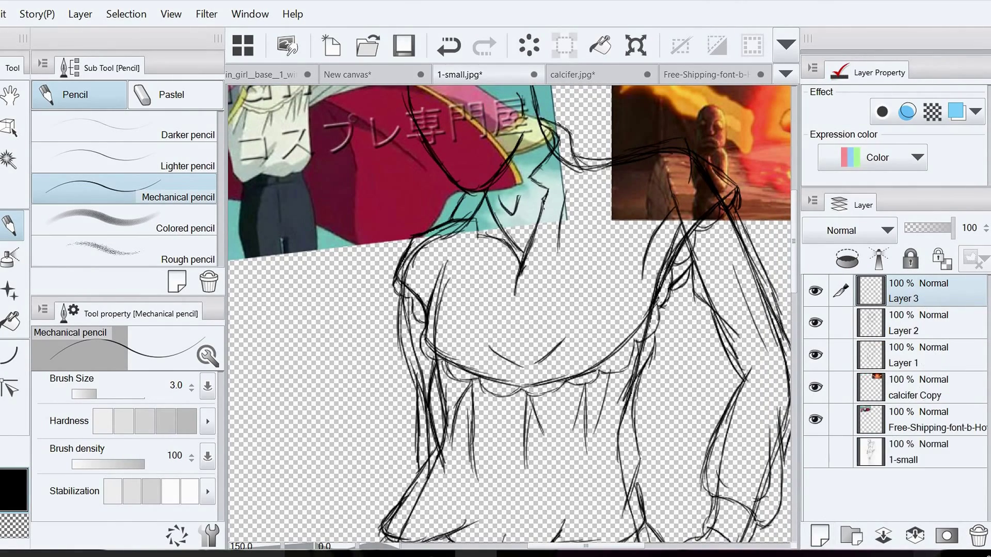
key(F7)
Draw the start of a raised cape collar beside the neck, with a line running down from its fold
mouse_move(900, 240)
mouse_down()
mouse_move(901, 261)
mouse_move(901, 229)
mouse_up()
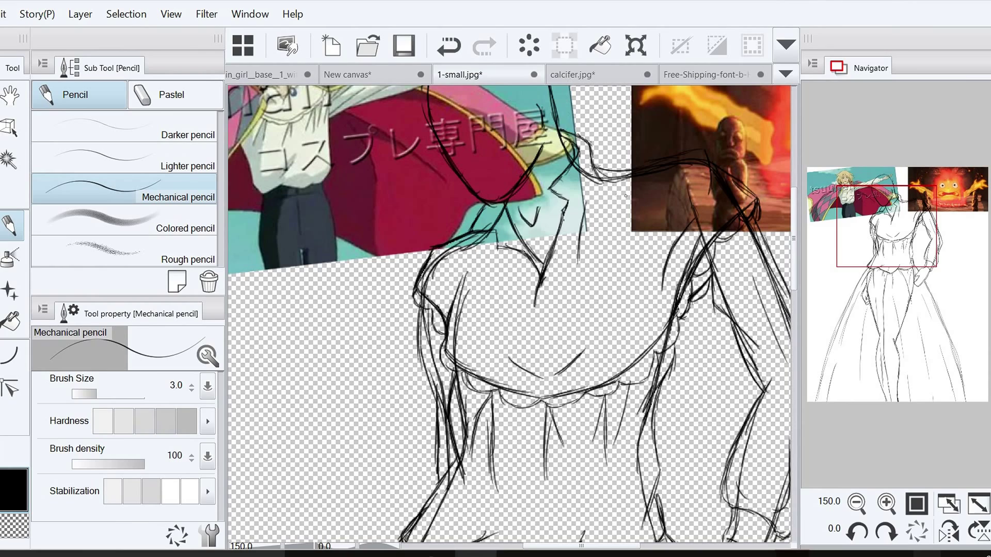
drag(919, 235, 913, 217)
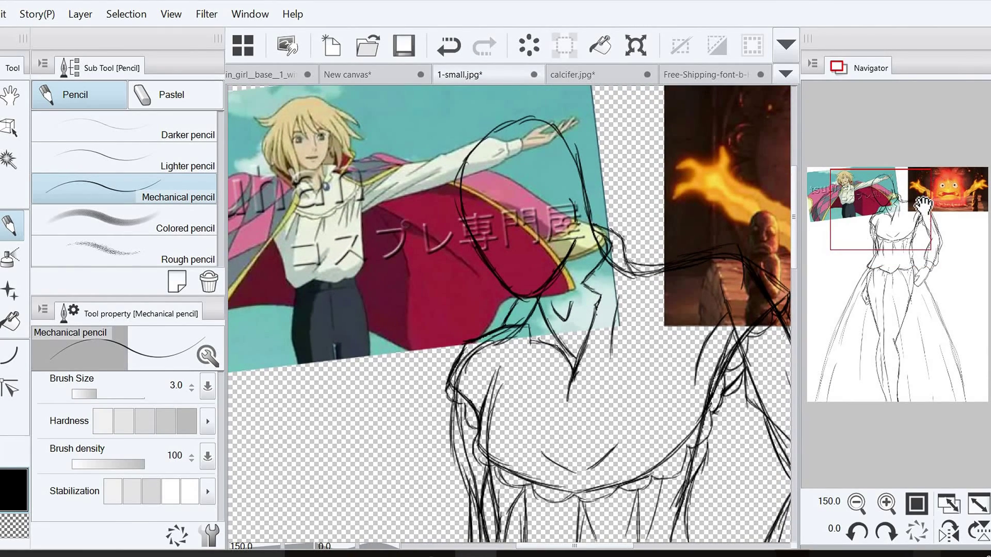
drag(923, 206, 898, 200)
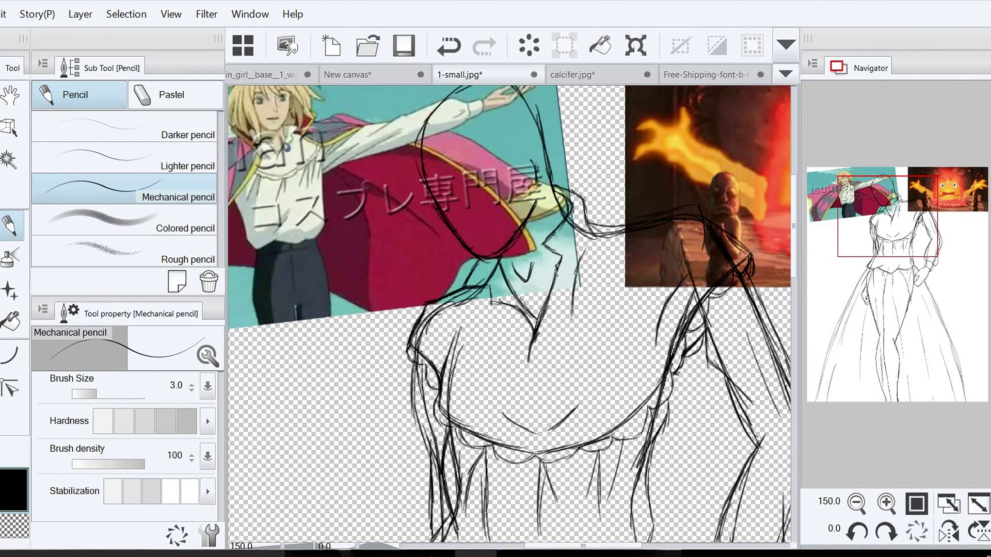
mouse_move(602, 215)
mouse_down()
mouse_move(588, 237)
mouse_move(604, 197)
mouse_up()
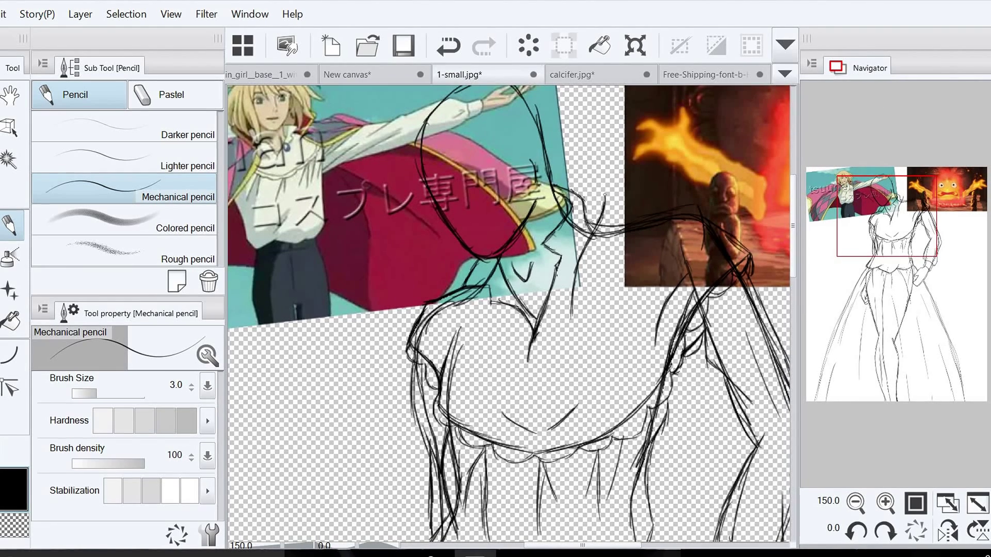
drag(584, 251, 576, 277)
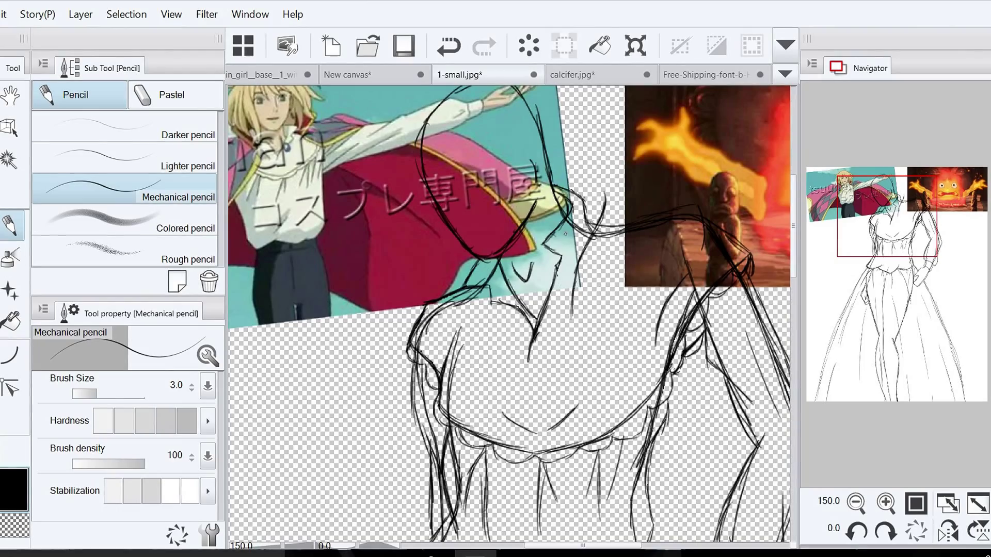
Draw the cape's inner edge from the neck across the chest, behind the bent arm and down past the hand to the skirt
drag(654, 301, 610, 230)
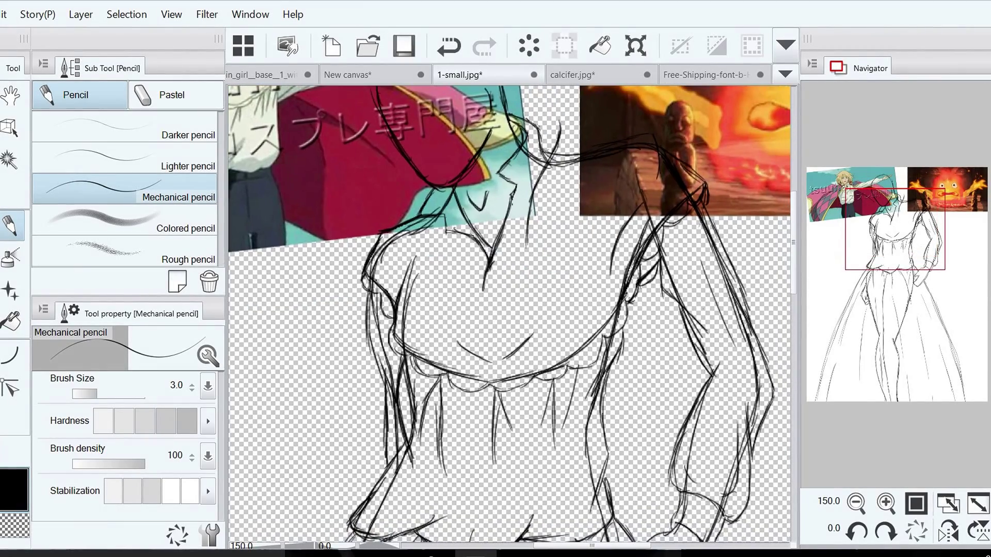
mouse_move(532, 208)
mouse_down()
mouse_move(595, 259)
mouse_move(616, 307)
mouse_up()
drag(555, 224, 614, 304)
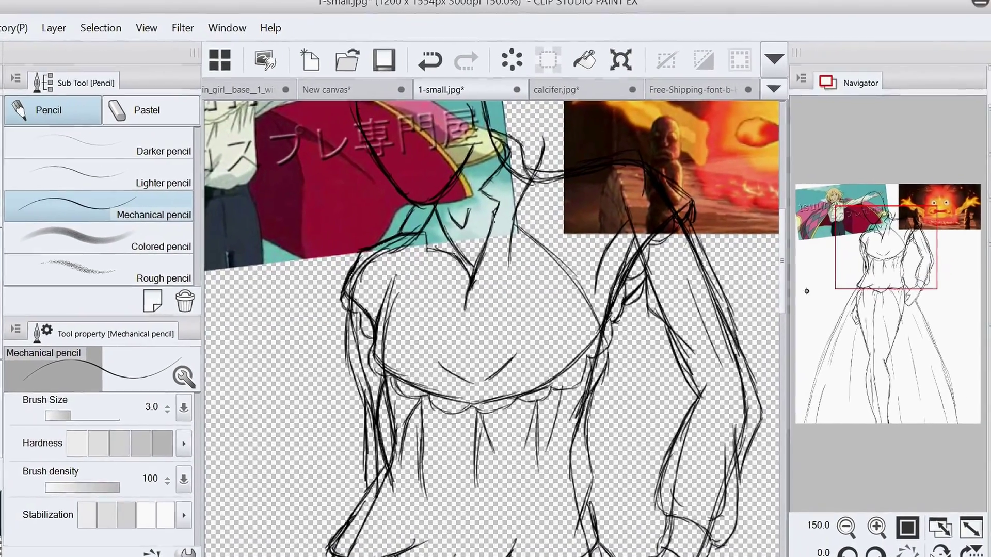
mouse_move(617, 356)
mouse_down()
mouse_move(544, 206)
mouse_move(572, 225)
mouse_move(661, 366)
mouse_up()
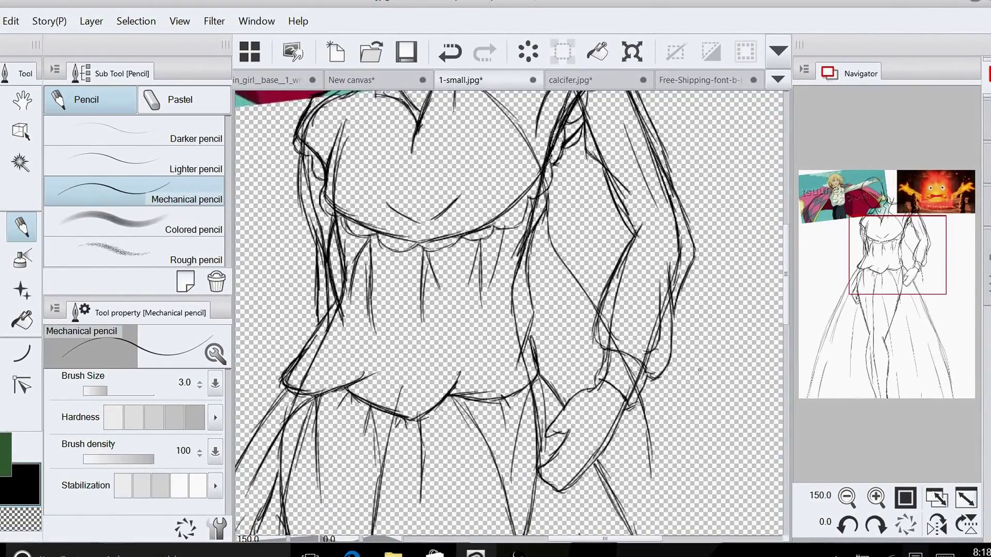
mouse_move(949, 284)
mouse_down()
mouse_move(931, 285)
mouse_move(901, 247)
mouse_up()
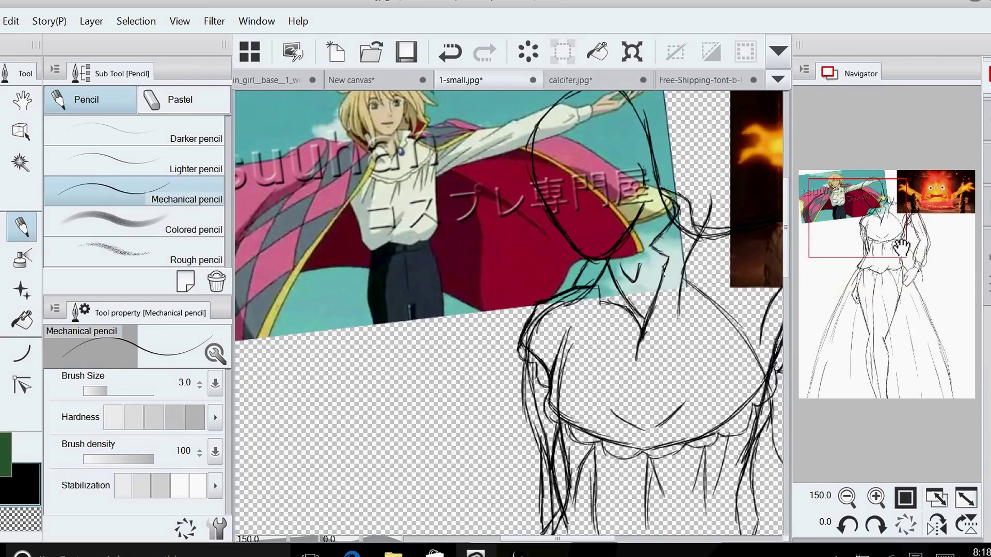
click(915, 287)
drag(571, 273, 589, 415)
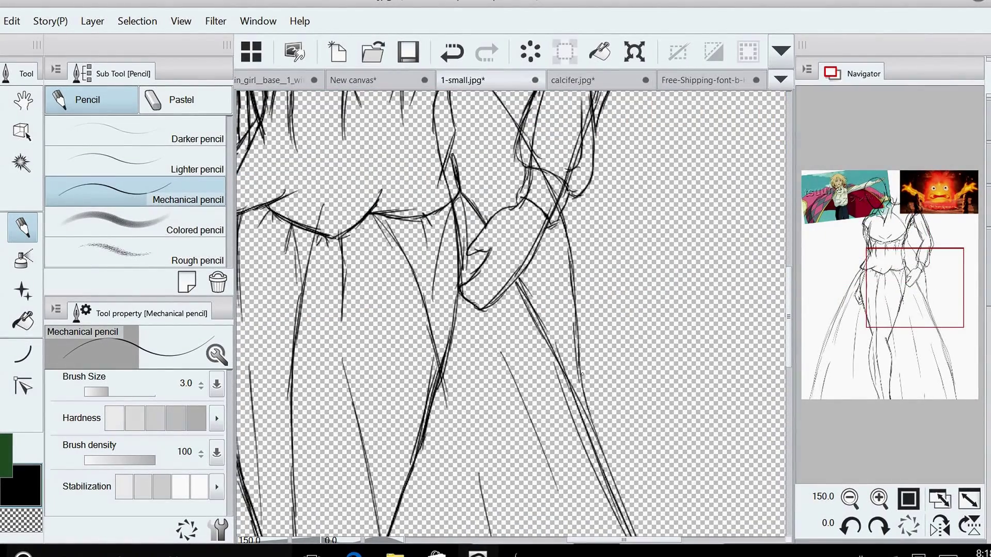
Draw the cape's wavy hem sweeping outward and upward from the skirt edge below the bent arm's hand
mouse_move(582, 374)
mouse_down()
mouse_move(598, 442)
mouse_move(620, 406)
mouse_move(682, 349)
mouse_move(728, 331)
mouse_up()
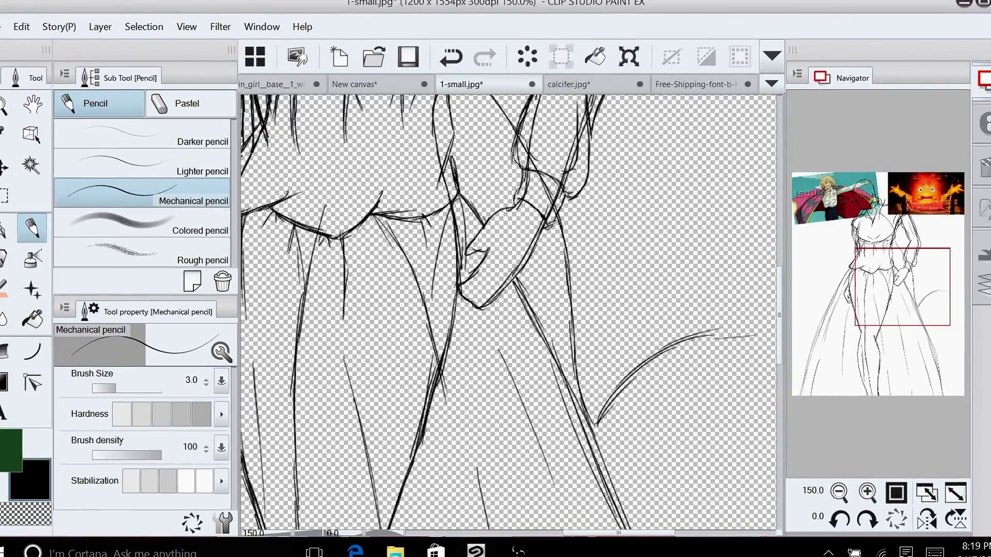
drag(915, 283, 954, 249)
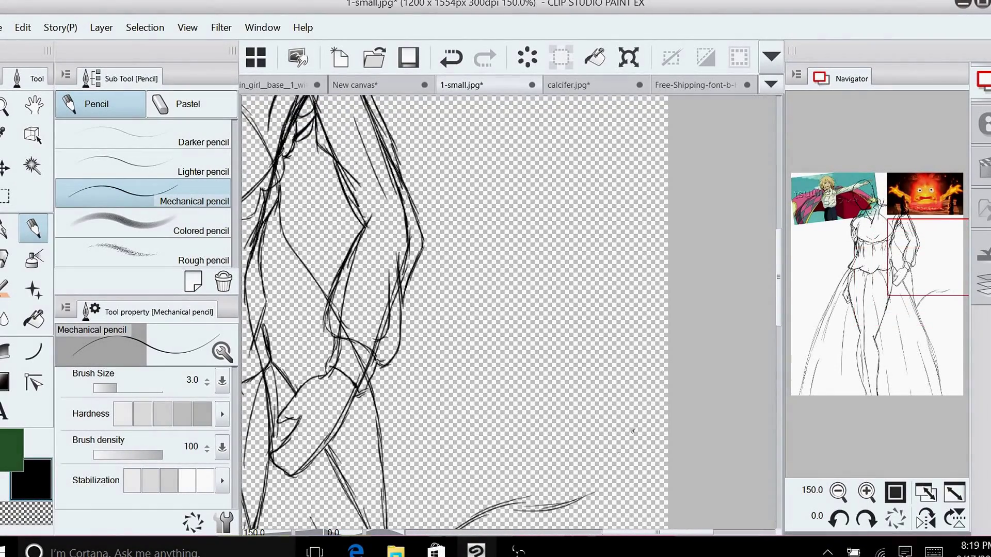
drag(632, 431, 580, 497)
mouse_move(627, 450)
mouse_down()
mouse_move(576, 500)
mouse_move(617, 472)
mouse_up()
Complete the pointed standing collar beside the neck and erase the stray line above it
mouse_move(944, 297)
mouse_down()
mouse_move(942, 269)
mouse_move(917, 226)
mouse_move(872, 212)
mouse_up()
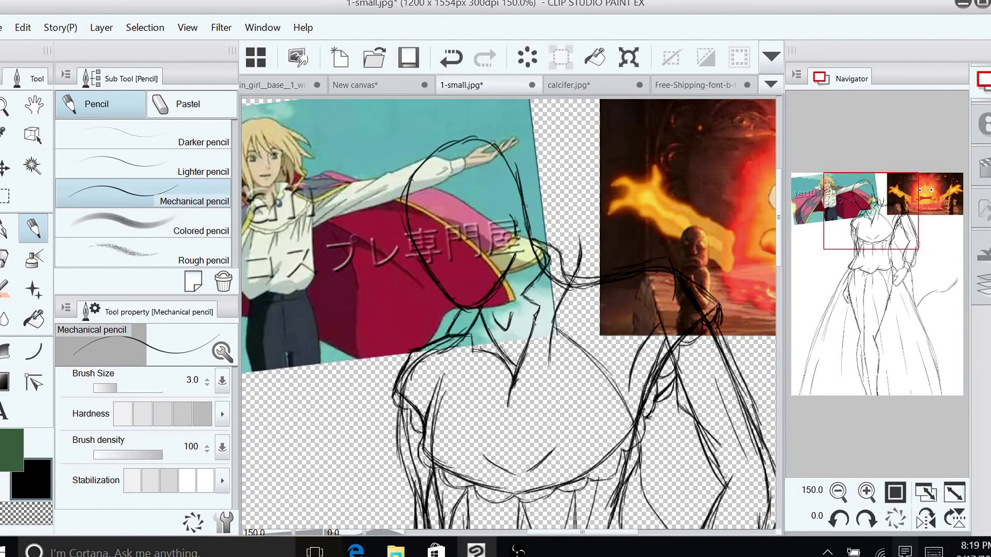
drag(530, 207, 584, 213)
drag(564, 291, 551, 324)
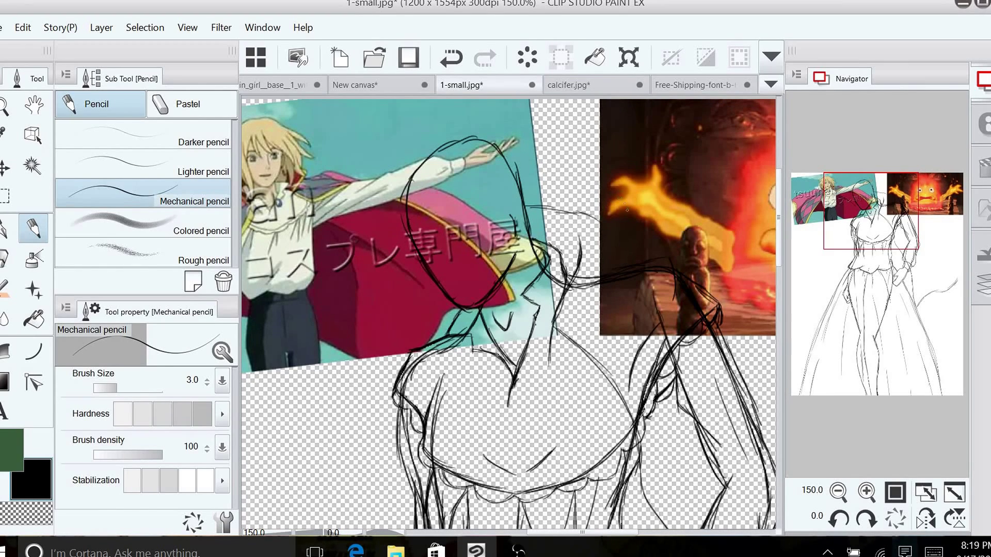
mouse_move(899, 215)
mouse_down()
mouse_move(883, 210)
mouse_move(892, 212)
mouse_up()
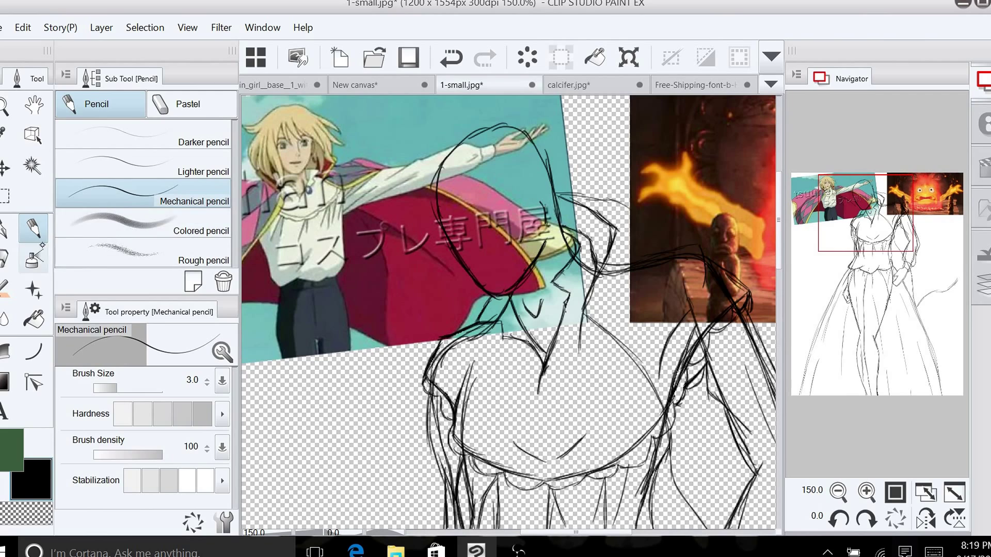
click(16, 256)
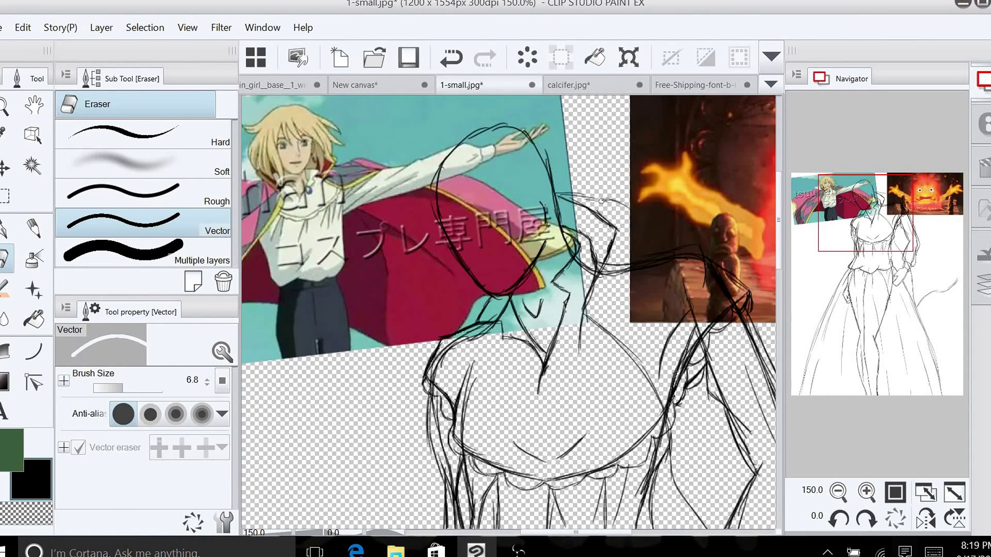
drag(602, 200, 590, 202)
key(p)
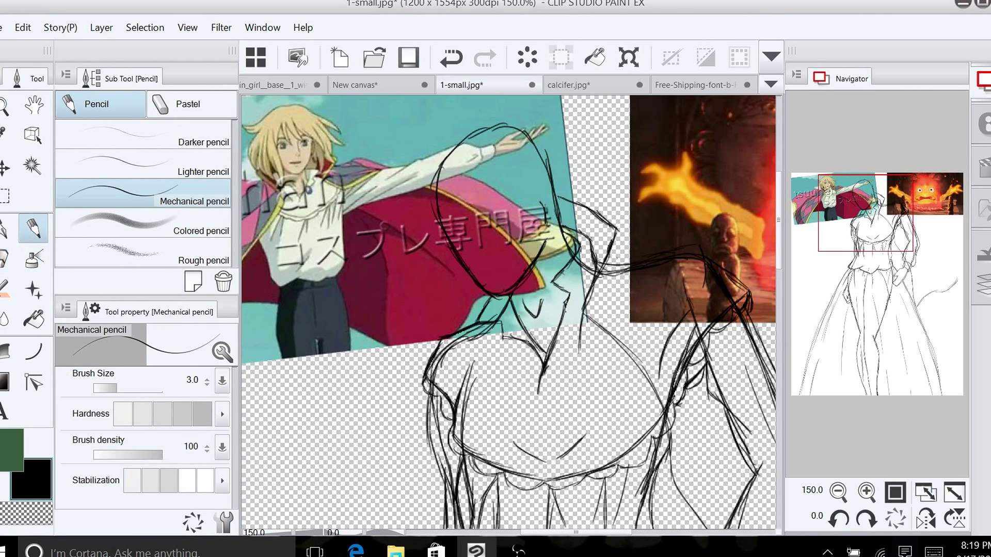
Draw the cape over the bent arm's shoulder and its flowing outer edge down to the hem corner
drag(609, 258, 713, 238)
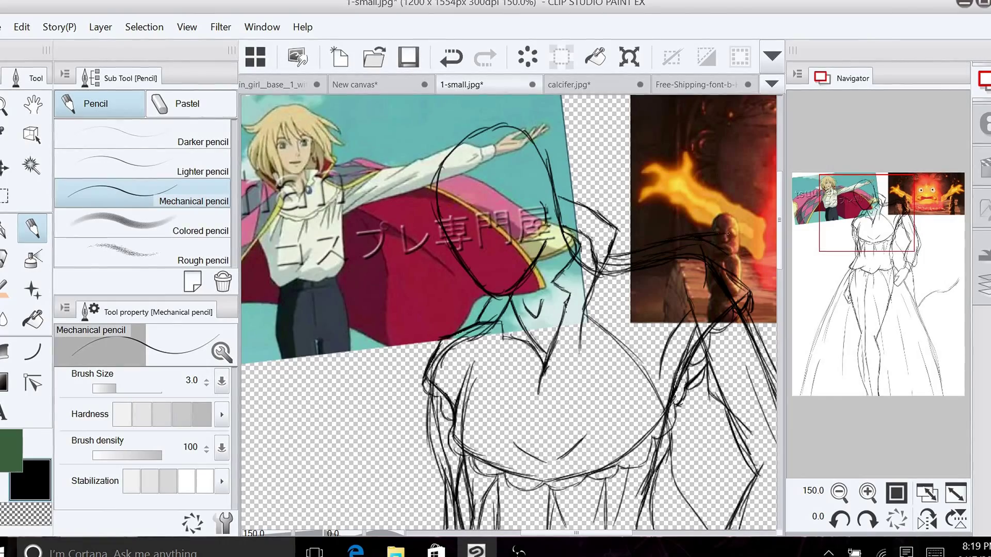
drag(725, 235, 765, 260)
mouse_move(878, 216)
mouse_down()
mouse_move(927, 231)
mouse_move(948, 266)
mouse_up()
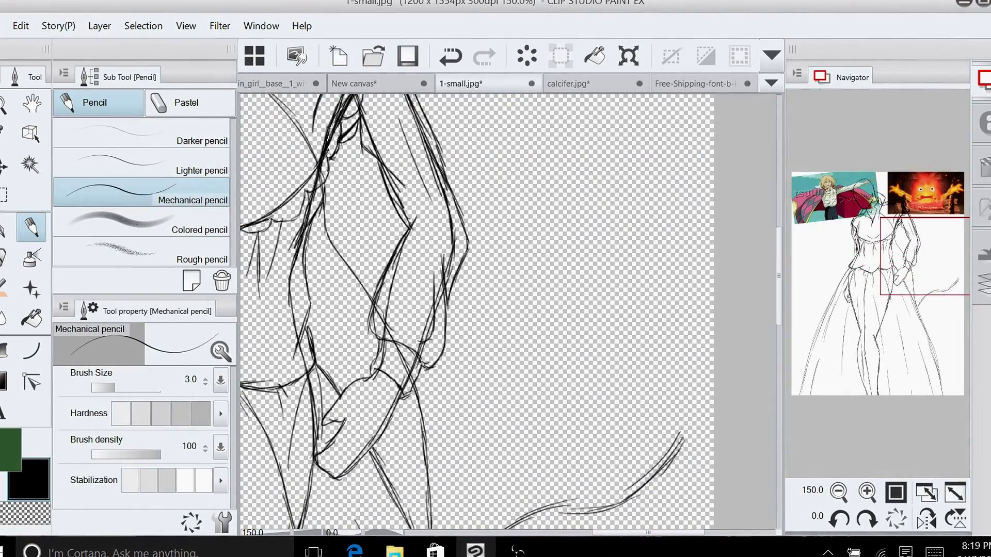
mouse_move(673, 445)
mouse_down()
mouse_move(694, 428)
mouse_move(707, 404)
mouse_move(636, 340)
mouse_move(602, 232)
mouse_up()
drag(608, 281, 568, 127)
drag(590, 220, 567, 139)
drag(902, 230, 874, 194)
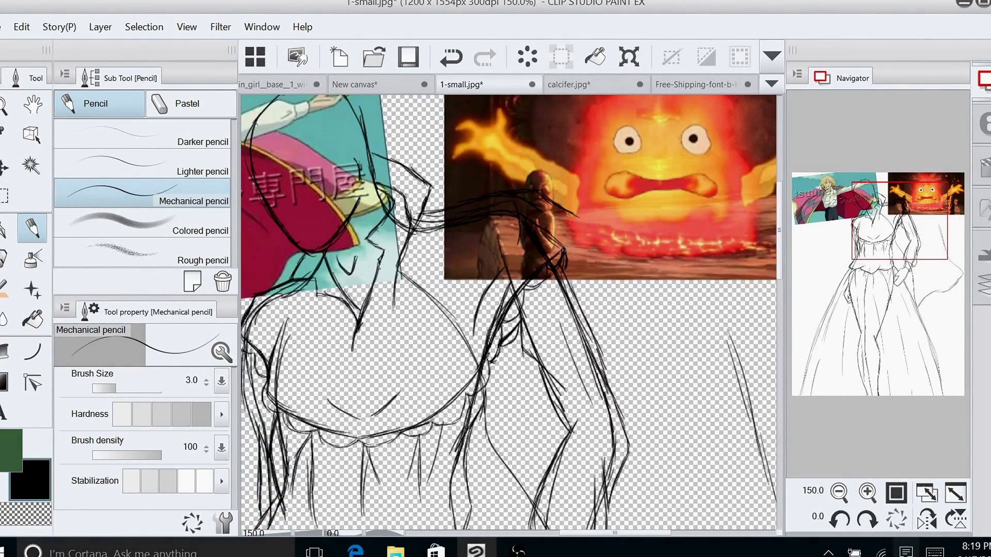
mouse_move(573, 217)
mouse_down()
mouse_move(705, 307)
mouse_move(743, 355)
mouse_up()
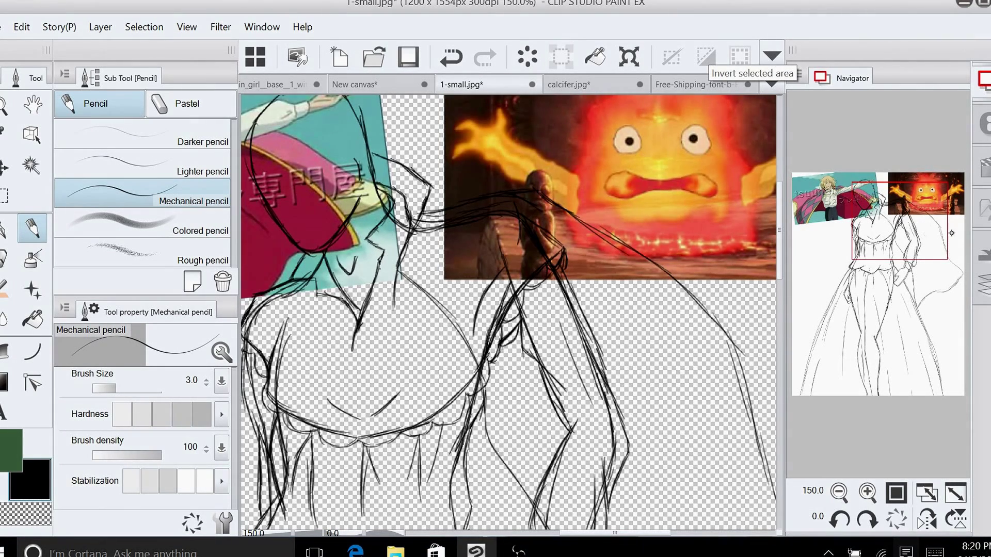
Draw short horizontal lines between the skirt edge and the cape's inner edge below the hand
drag(951, 233, 906, 209)
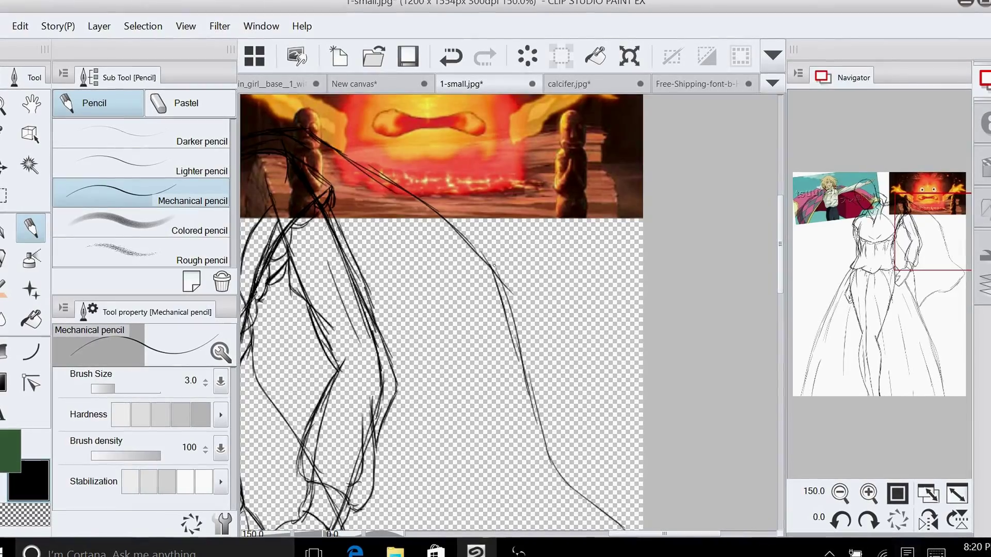
click(895, 289)
drag(895, 289, 927, 276)
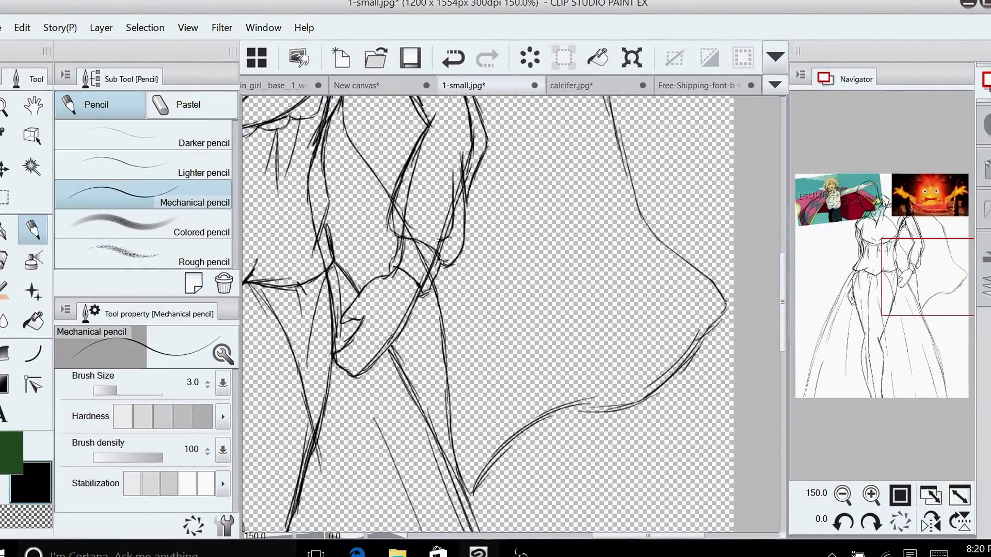
drag(413, 388, 448, 387)
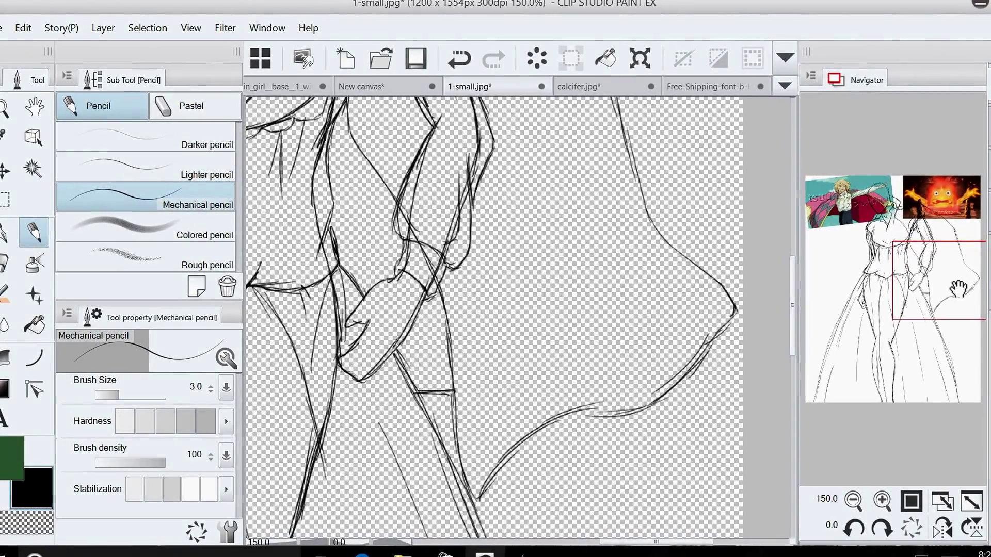
Draw the pointed collar on the other side of the neck and the cape's inner edge falling from that shoulder
drag(959, 288, 883, 229)
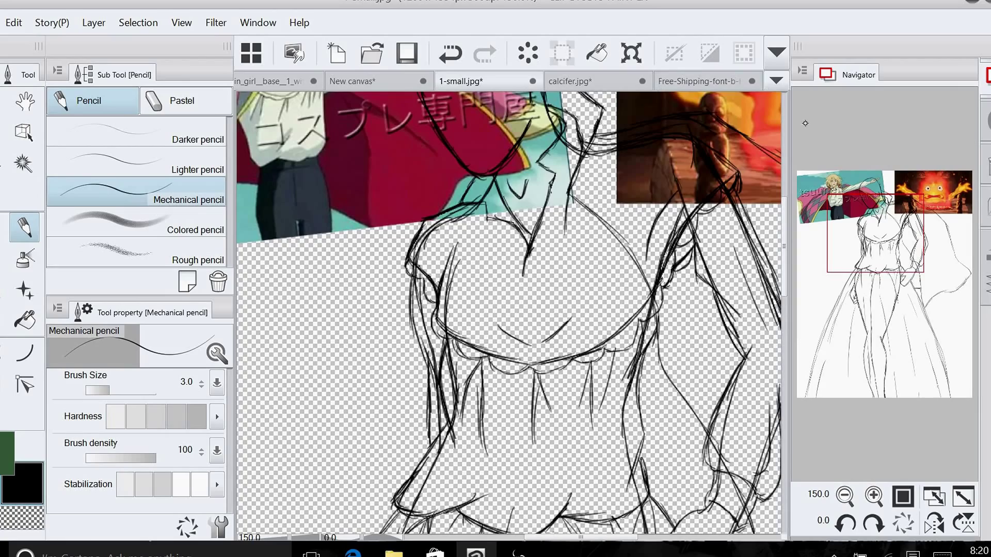
drag(877, 181, 857, 178)
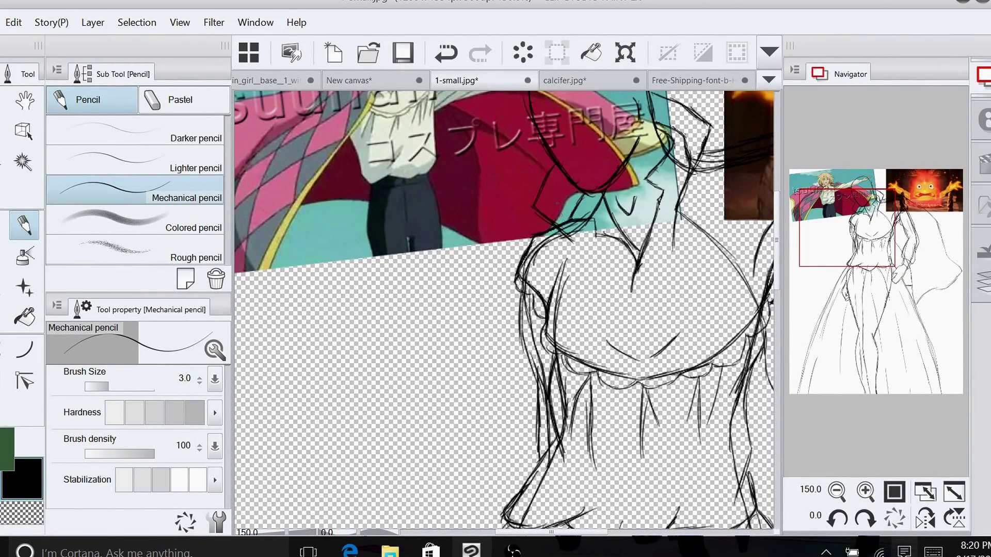
click(837, 491)
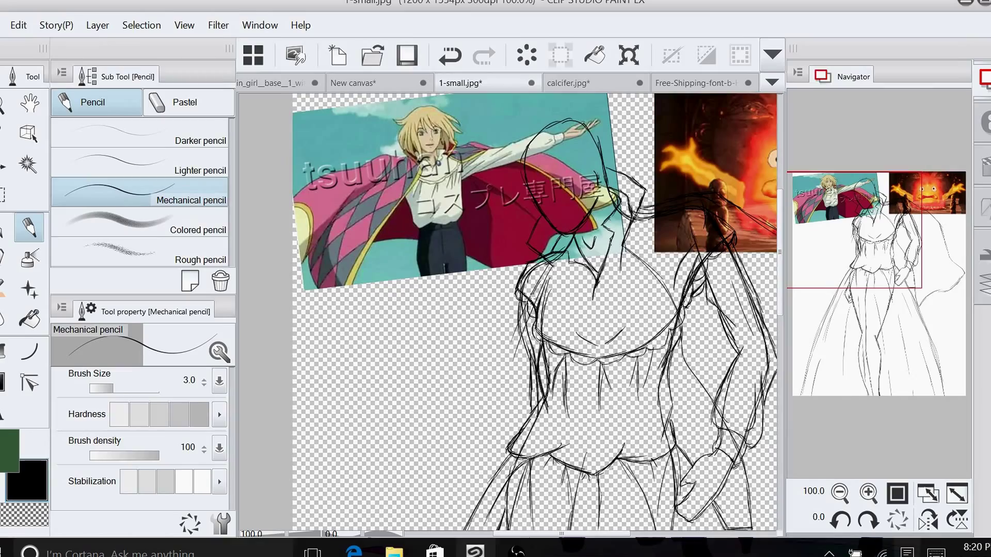
drag(524, 319, 497, 395)
drag(527, 311, 478, 444)
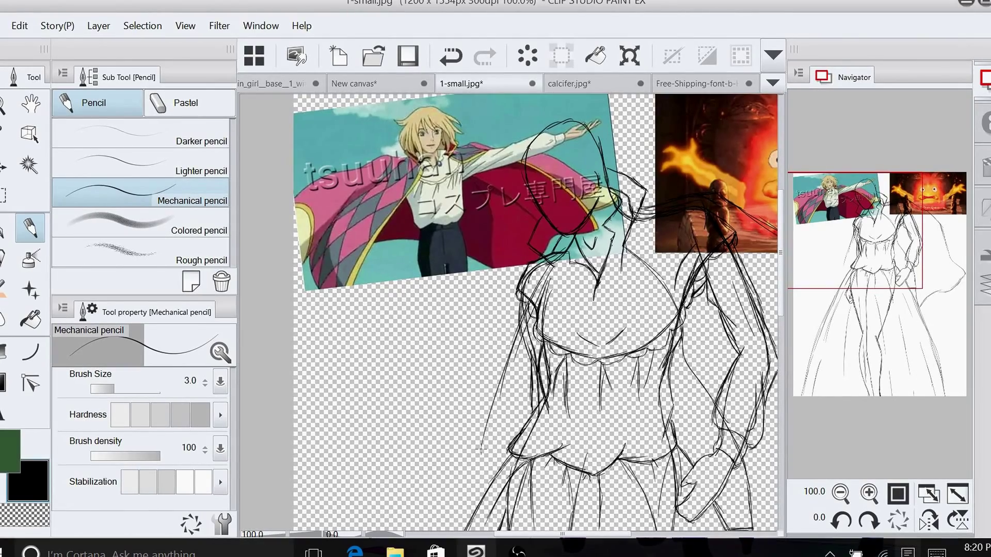
Draw the cape's curved outer edge and hem on the straight-arm side, plus short lines joining it to the skirt
drag(878, 238, 893, 279)
click(841, 493)
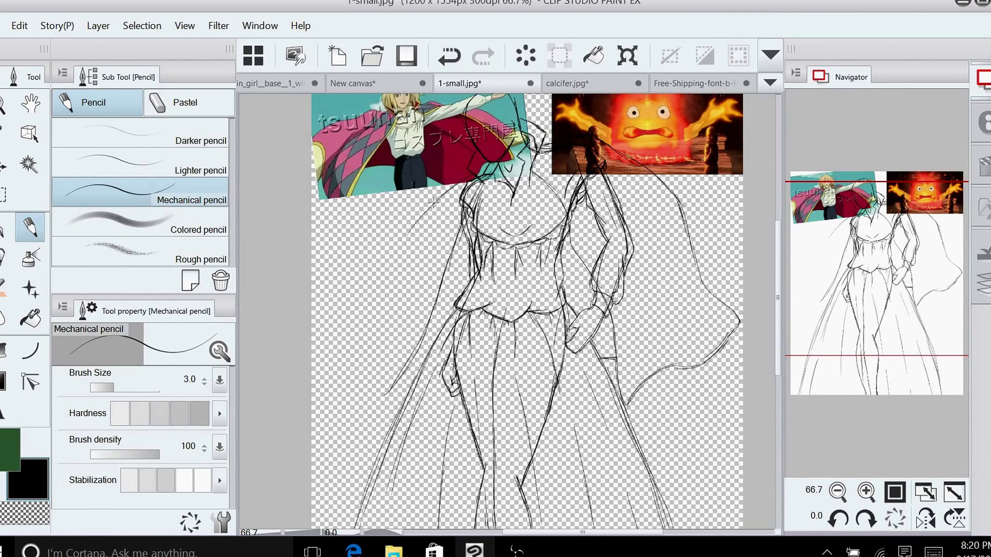
mouse_move(431, 202)
mouse_down()
mouse_move(385, 271)
mouse_move(358, 357)
mouse_up()
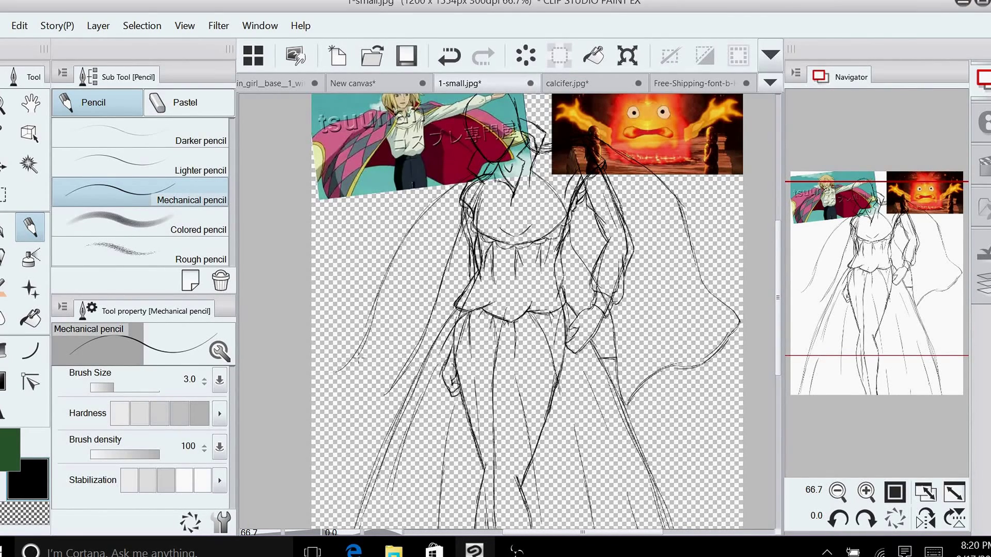
drag(365, 419, 379, 422)
drag(411, 364, 385, 413)
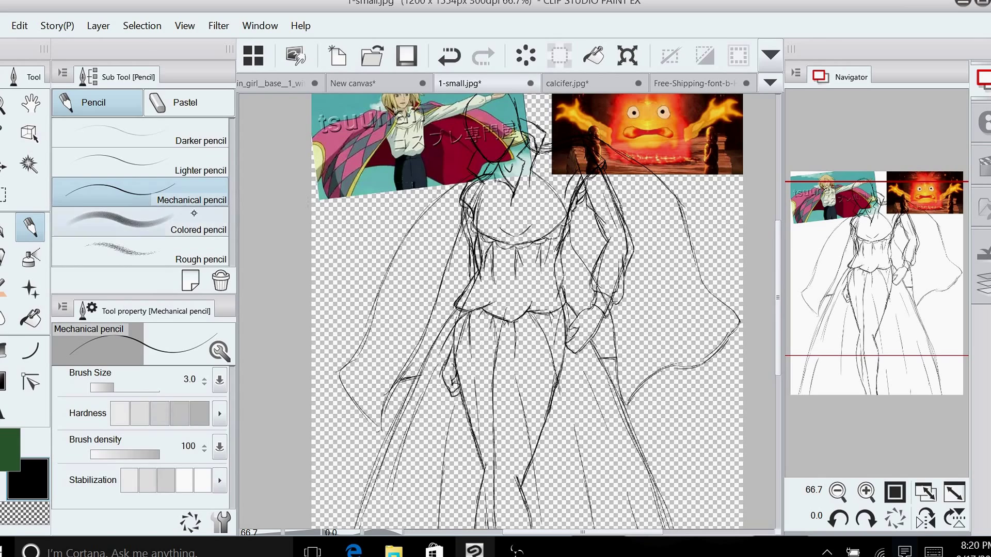
key(e)
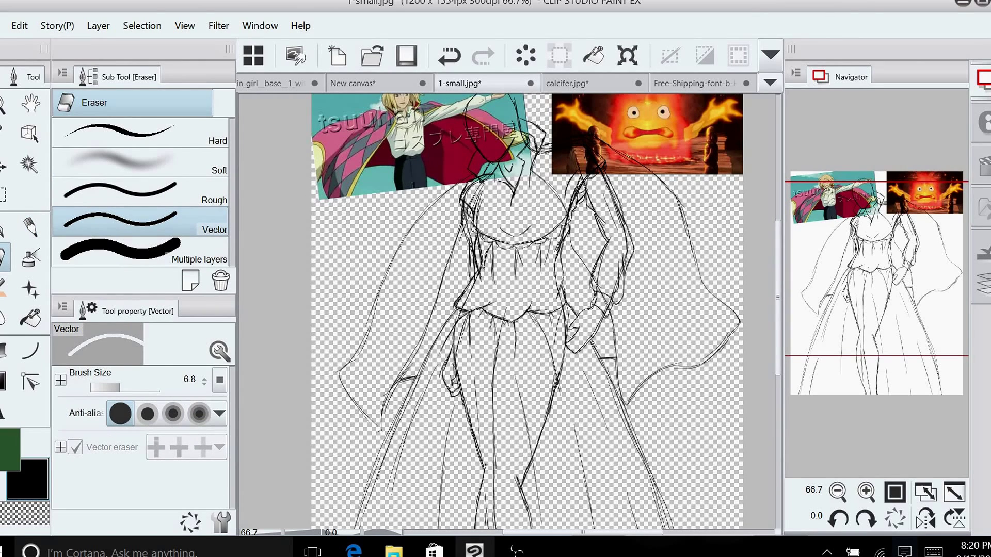
key(p)
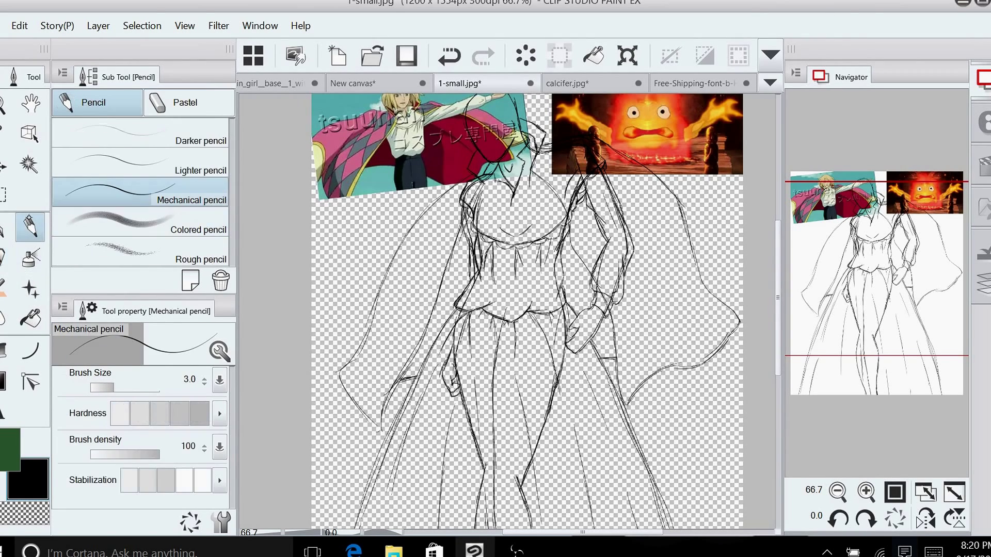
Draw the upper edge of a wide draped sleeve extending outward from the bent arm's shoulder with the mechanical pencil
drag(461, 184, 444, 196)
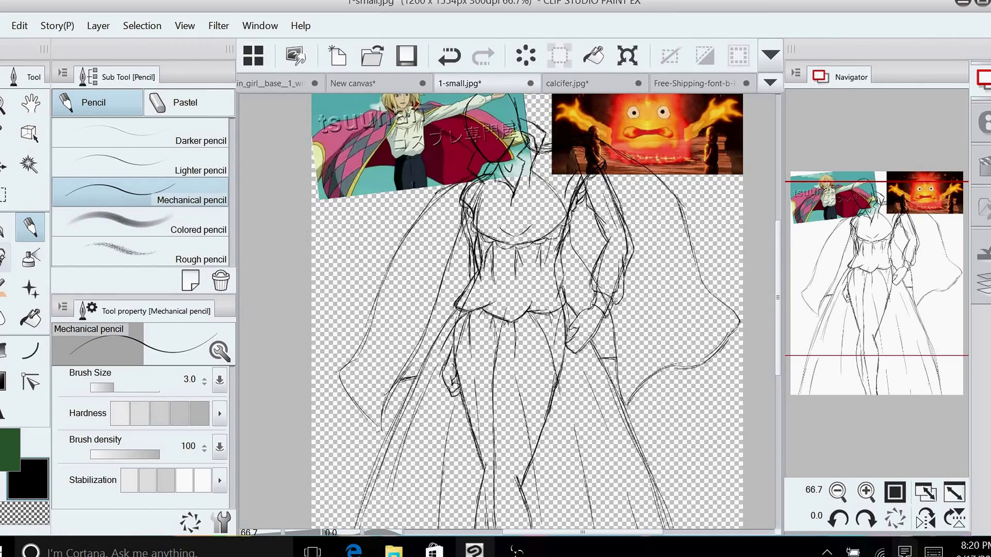
key(e)
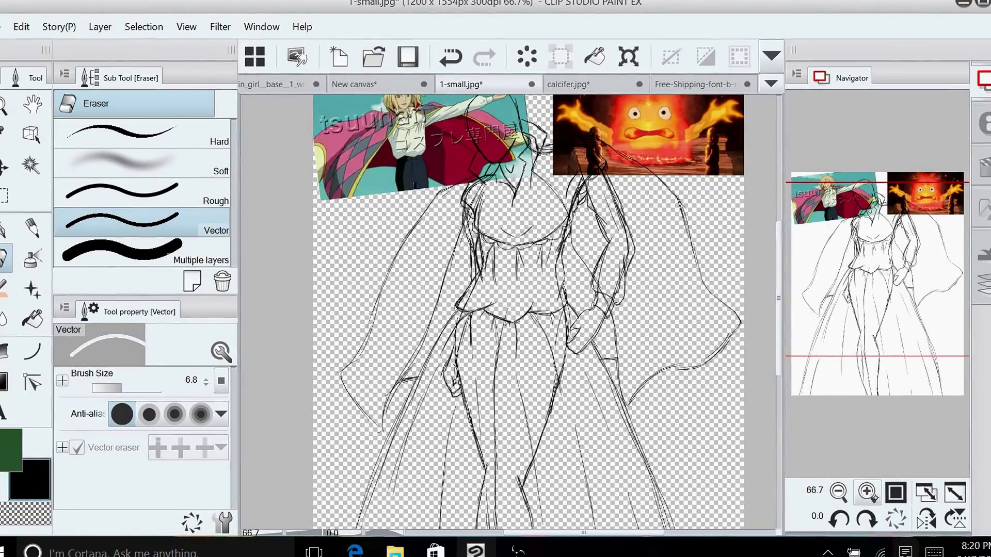
click(875, 498)
click(875, 497)
mouse_move(888, 269)
mouse_down()
mouse_move(876, 274)
mouse_move(865, 321)
mouse_move(906, 309)
mouse_move(882, 239)
mouse_move(922, 264)
mouse_up()
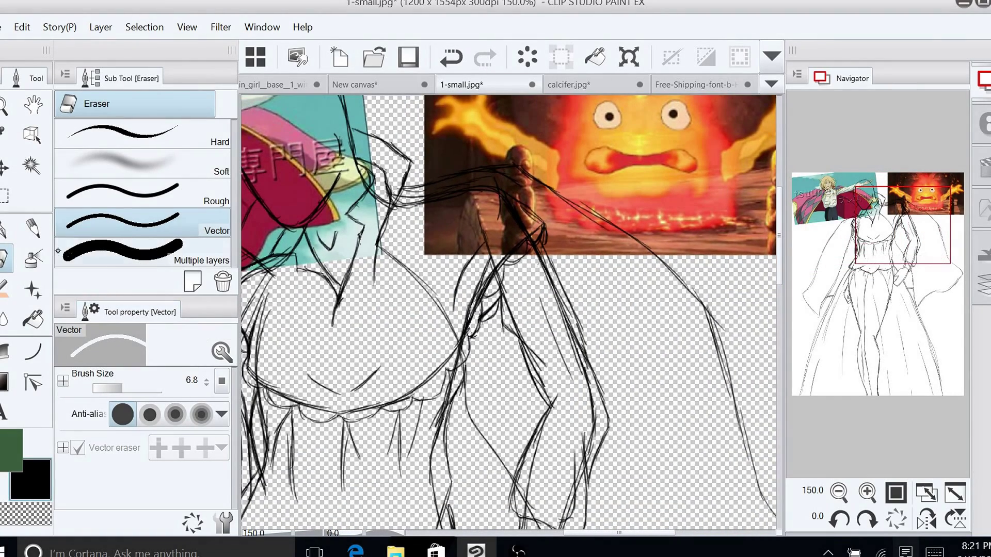
click(32, 228)
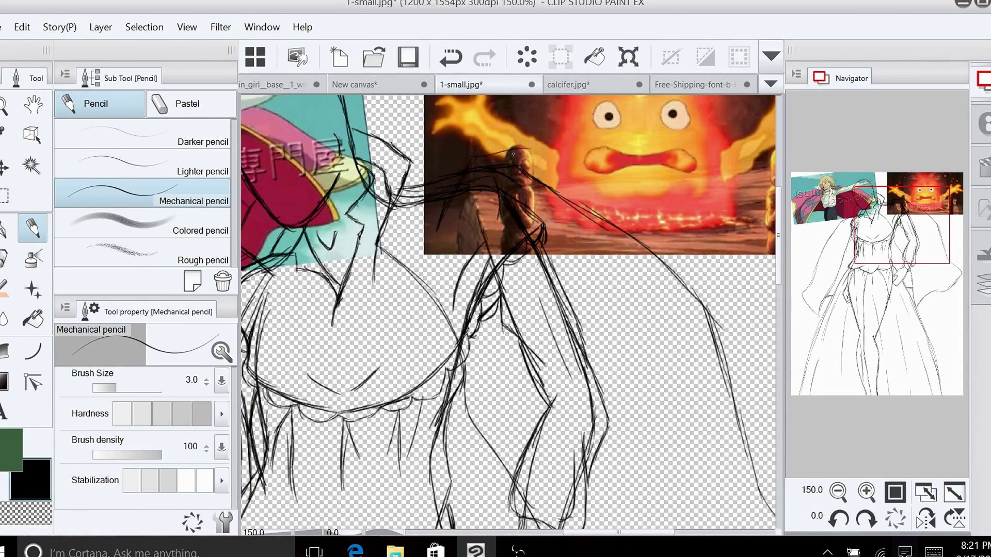
drag(499, 155, 564, 166)
drag(543, 159, 615, 239)
mouse_move(575, 210)
mouse_down()
mouse_move(593, 227)
mouse_move(725, 279)
mouse_up()
drag(634, 255, 756, 284)
Draw the draped sleeve's lower edge from the bent arm's shoulder and close its far end with a narrow oval opening
drag(917, 223, 931, 233)
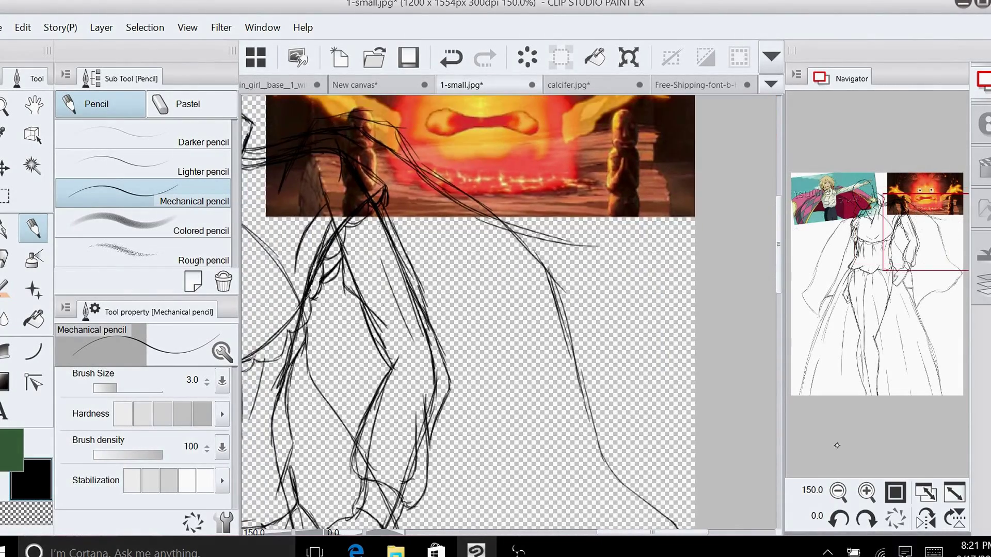
click(838, 492)
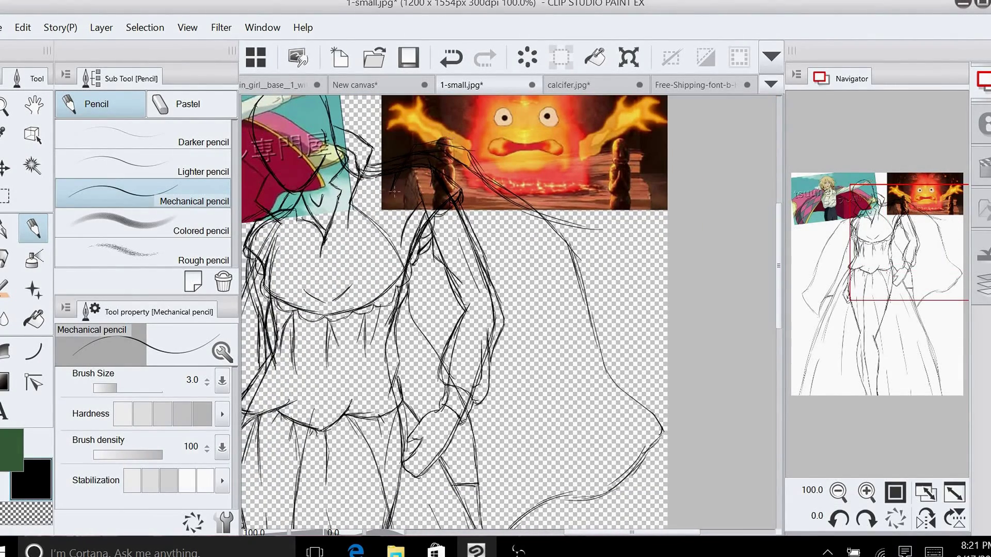
drag(393, 197, 632, 352)
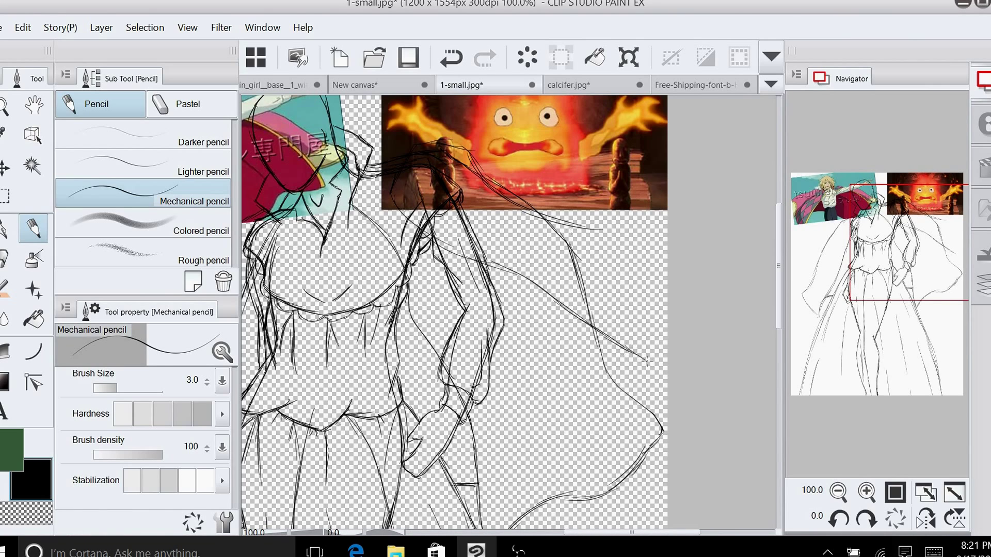
mouse_move(599, 232)
mouse_down()
mouse_move(654, 236)
mouse_move(638, 302)
mouse_move(645, 326)
mouse_up()
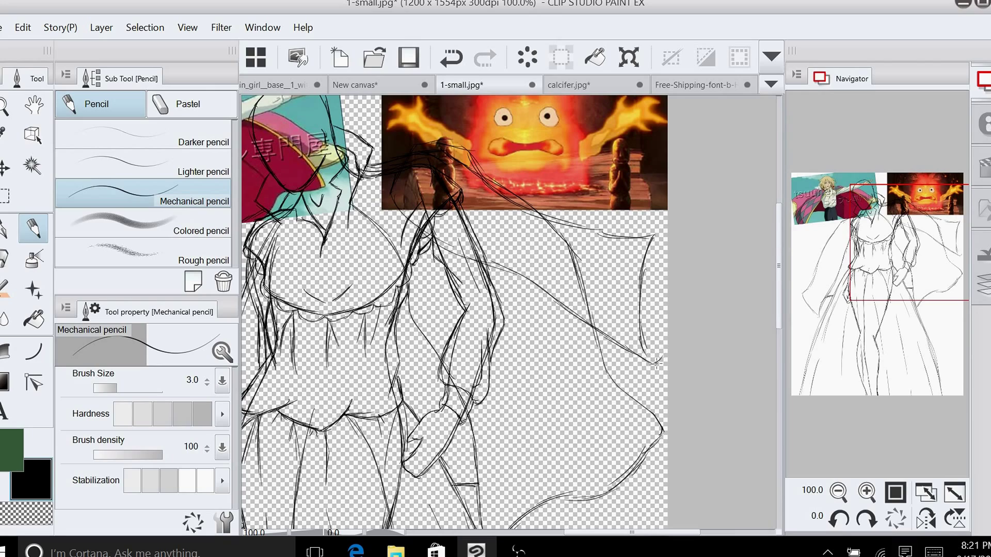
drag(659, 255, 654, 344)
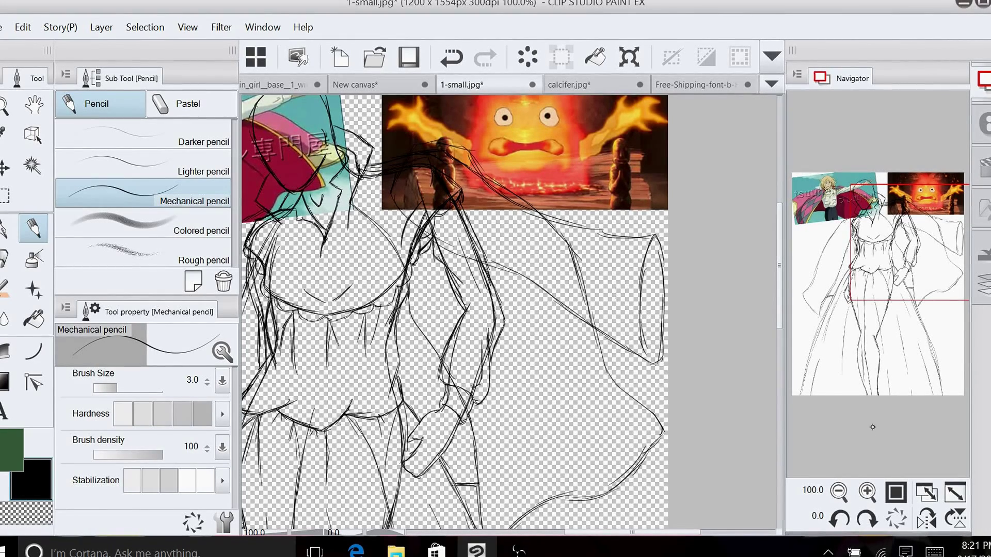
Erase the section of the cape's outer edge that crosses inside the draped sleeve on the bent-arm side
click(867, 491)
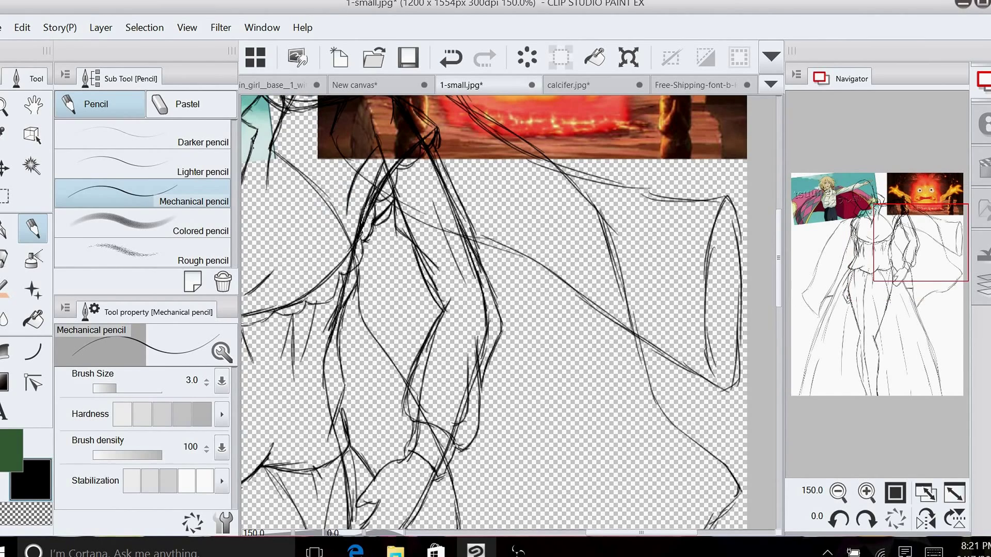
key(e)
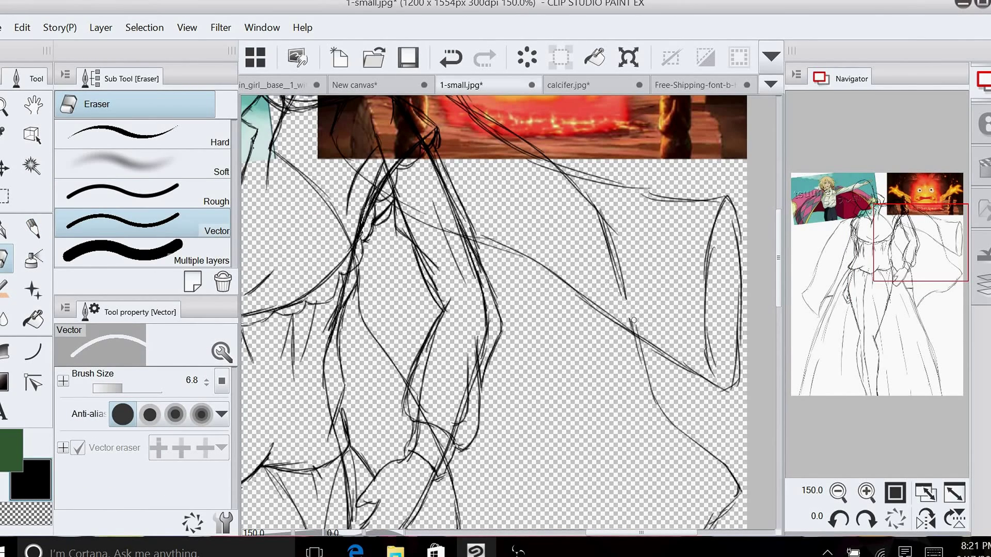
mouse_move(630, 321)
mouse_down()
mouse_move(597, 271)
mouse_move(624, 287)
mouse_move(631, 302)
mouse_move(579, 230)
mouse_move(615, 241)
mouse_move(629, 230)
mouse_move(597, 207)
mouse_up()
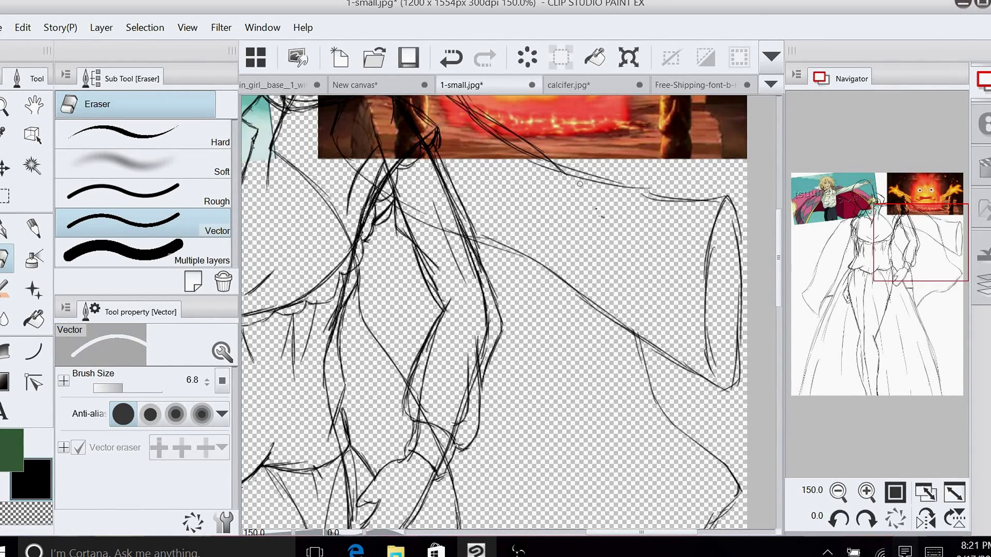
Draw the inner edge of a hanging draped sleeve on the straight-arm side, curving from the shoulder down to the hand
drag(907, 262, 875, 240)
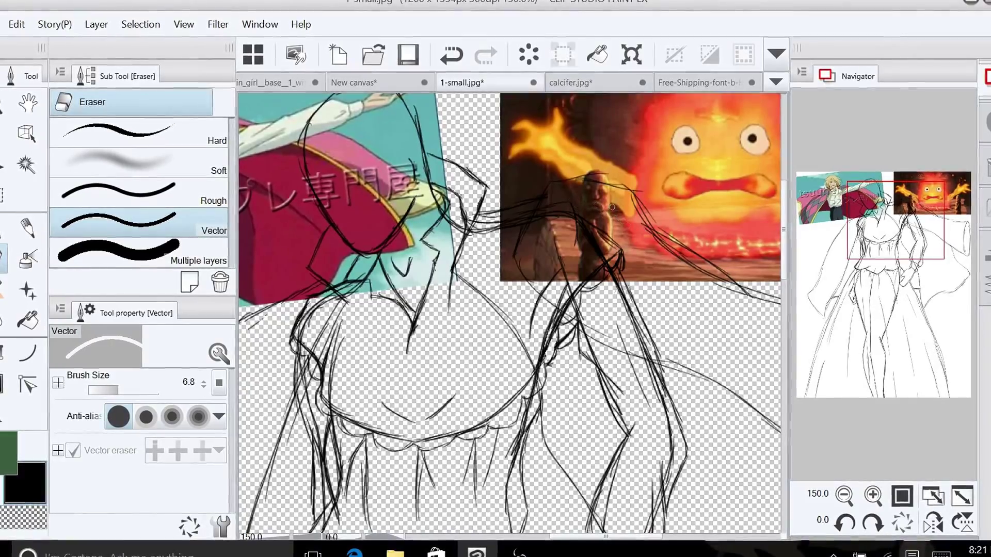
mouse_move(919, 244)
mouse_down()
mouse_move(862, 296)
mouse_move(871, 276)
mouse_up()
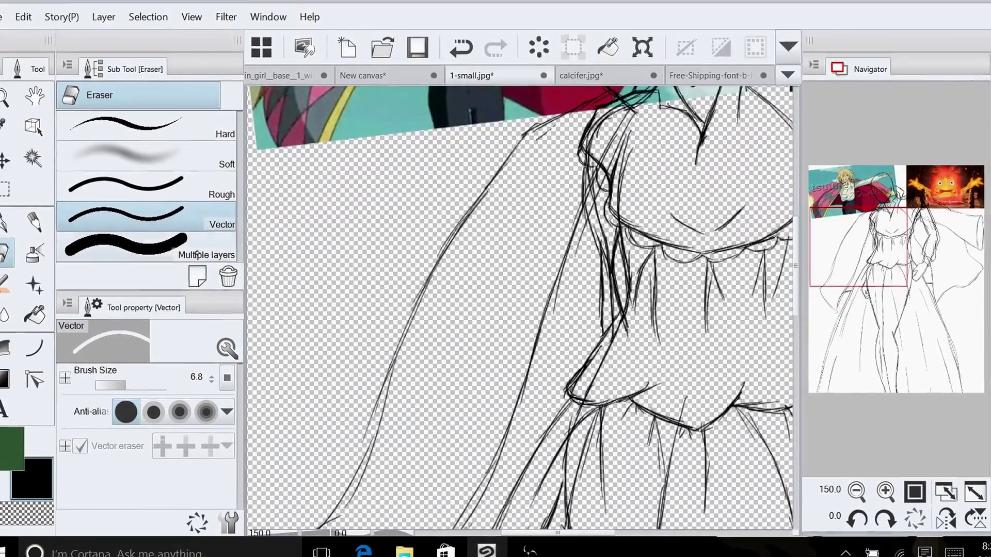
click(22, 228)
click(845, 491)
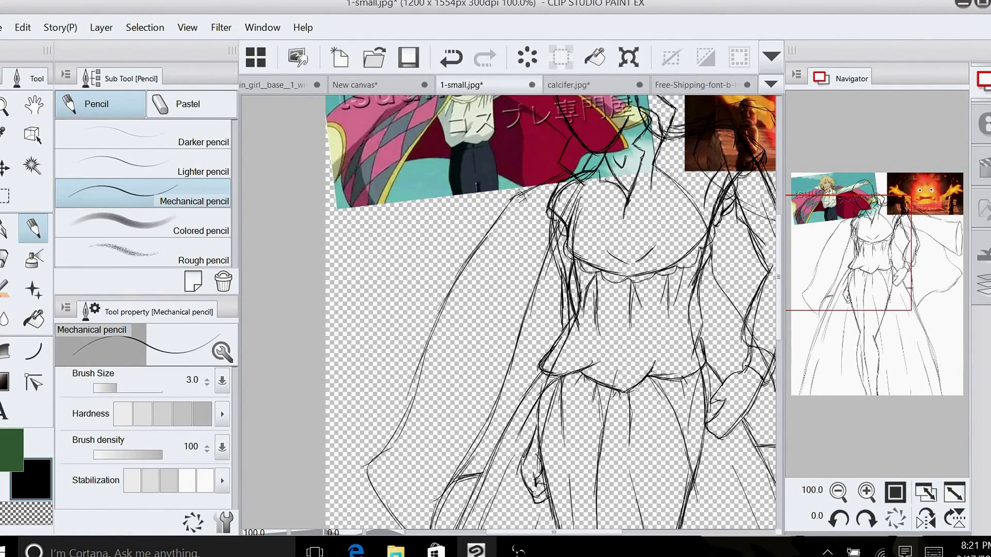
mouse_move(530, 209)
mouse_down()
mouse_move(493, 287)
mouse_move(490, 324)
mouse_up()
drag(498, 285, 503, 390)
drag(499, 341, 524, 465)
Draw the hanging sleeve's outer edge, bowing out from the straight arm's shoulder and down toward the cape hem
drag(894, 256, 893, 284)
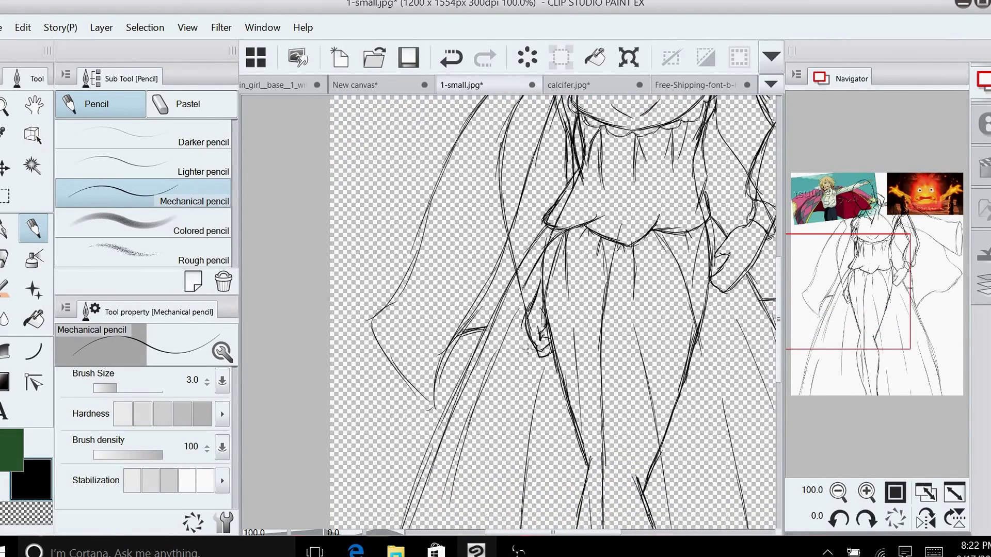
drag(862, 290, 865, 268)
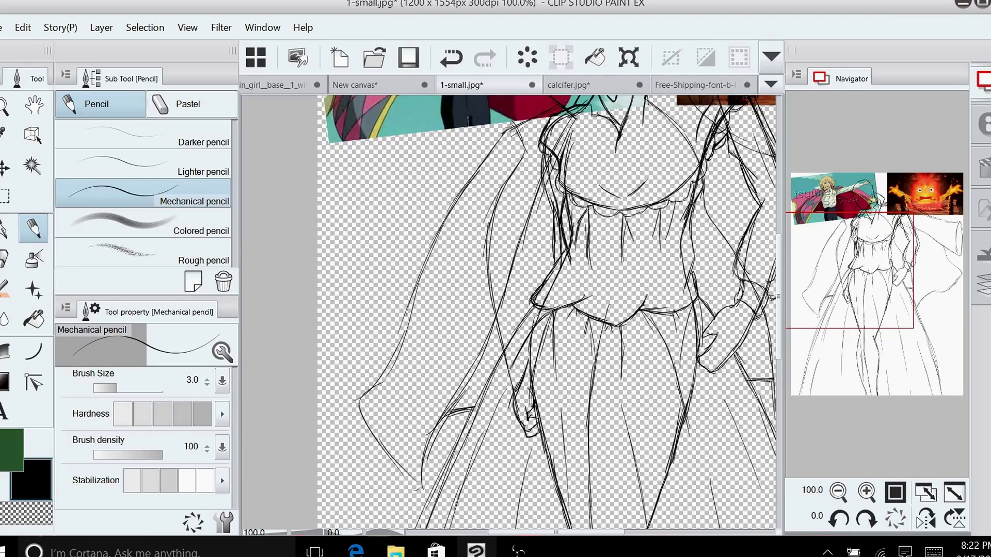
drag(440, 144, 418, 186)
drag(467, 134, 413, 233)
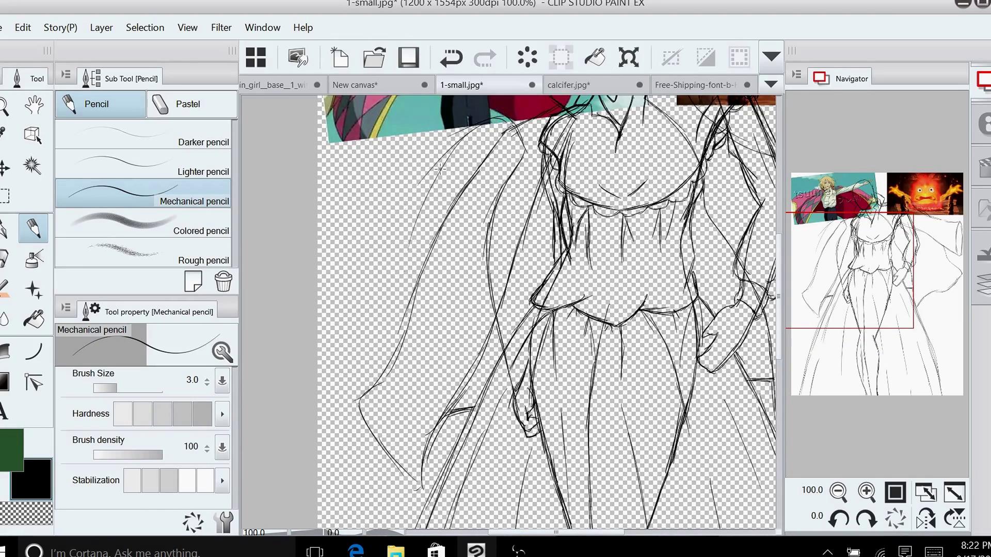
mouse_move(439, 164)
mouse_down()
mouse_move(398, 262)
mouse_move(415, 361)
mouse_up()
drag(406, 302, 439, 446)
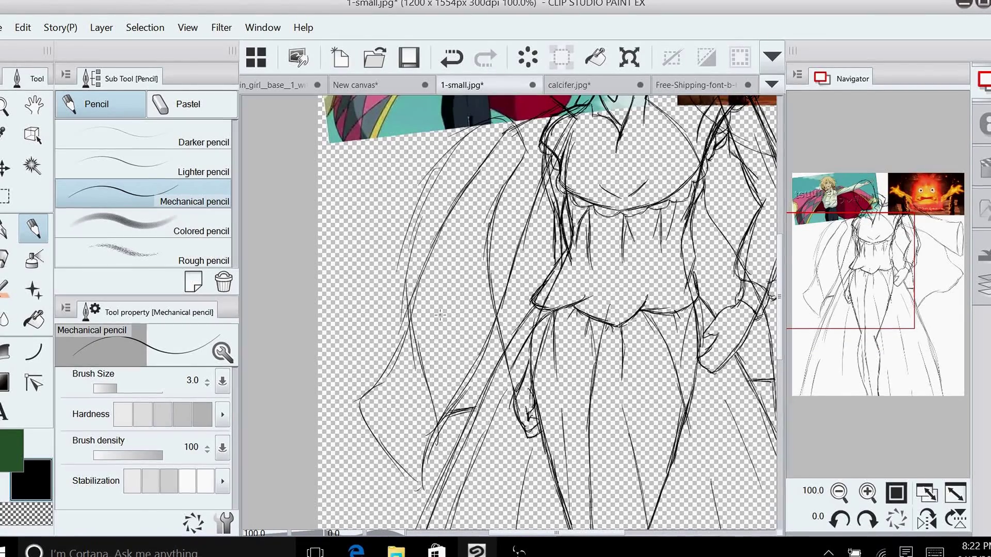
Extend the hanging sleeve's outer edge and draw its flattened oval opening across to the straight arm's hand
drag(875, 294, 882, 318)
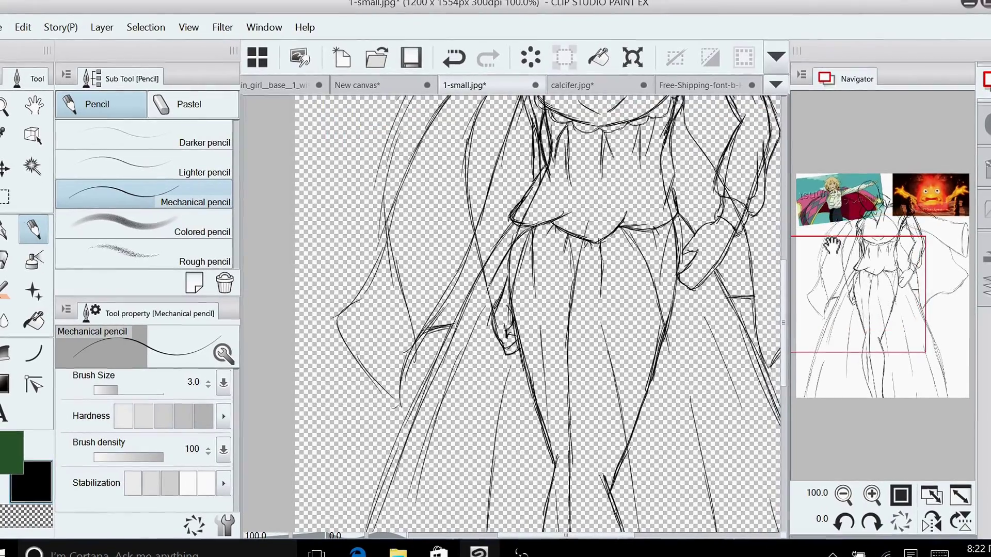
mouse_move(418, 344)
mouse_down()
mouse_move(407, 357)
mouse_move(410, 383)
mouse_up()
mouse_move(430, 381)
mouse_down()
mouse_move(425, 391)
mouse_move(493, 352)
mouse_up()
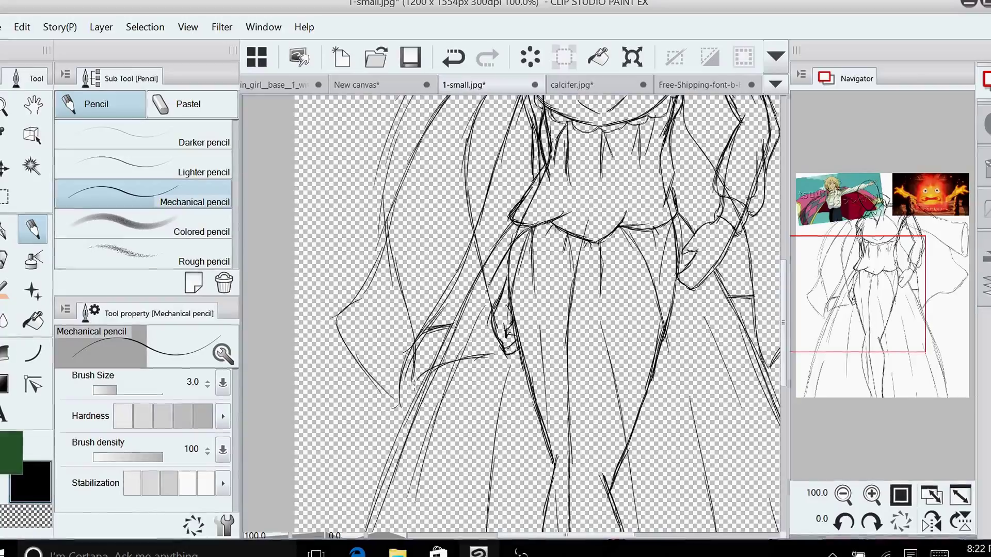
mouse_move(412, 381)
mouse_down()
mouse_move(453, 389)
mouse_move(508, 363)
mouse_up()
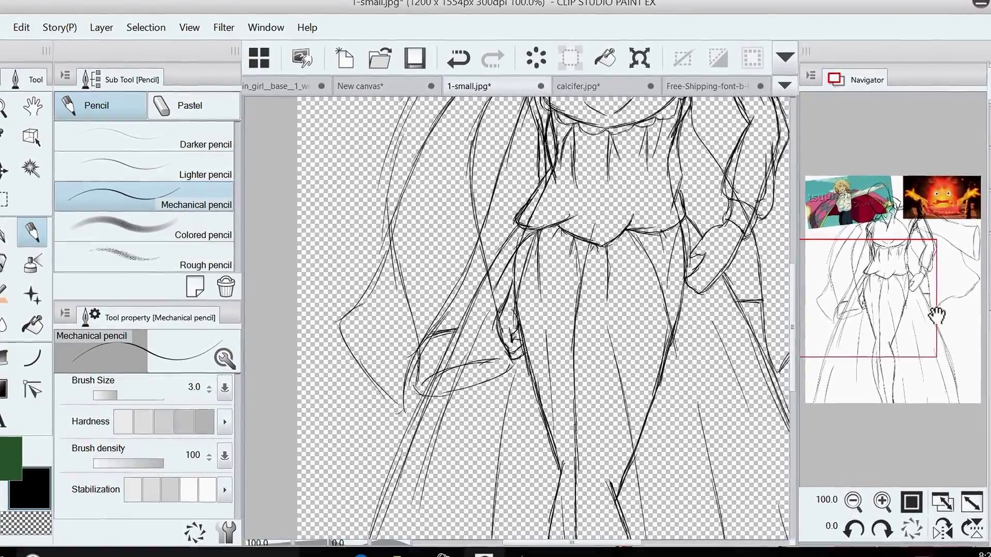
Darken the hanging sleeve's outer edge and erase the upper part of the old cape line running inside it
drag(937, 315, 937, 283)
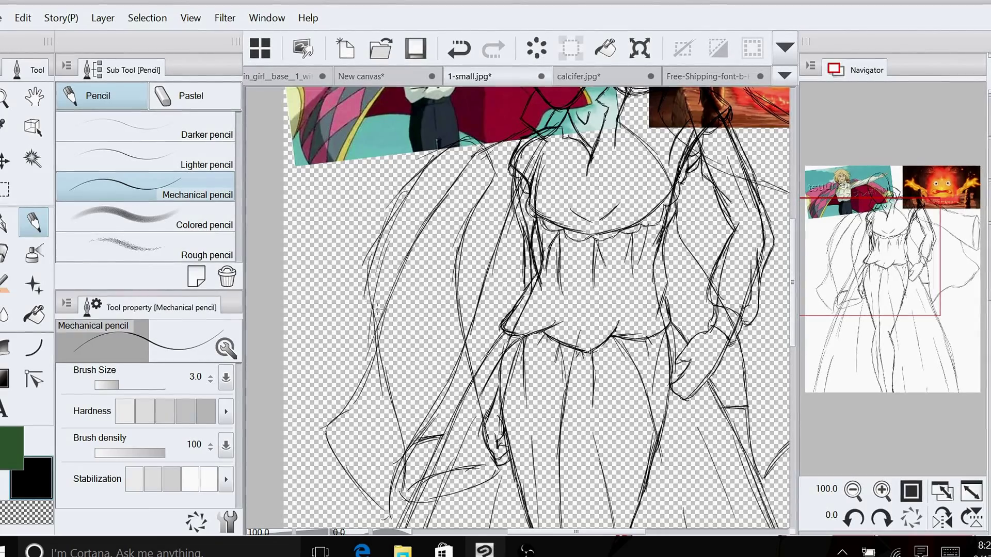
click(5, 252)
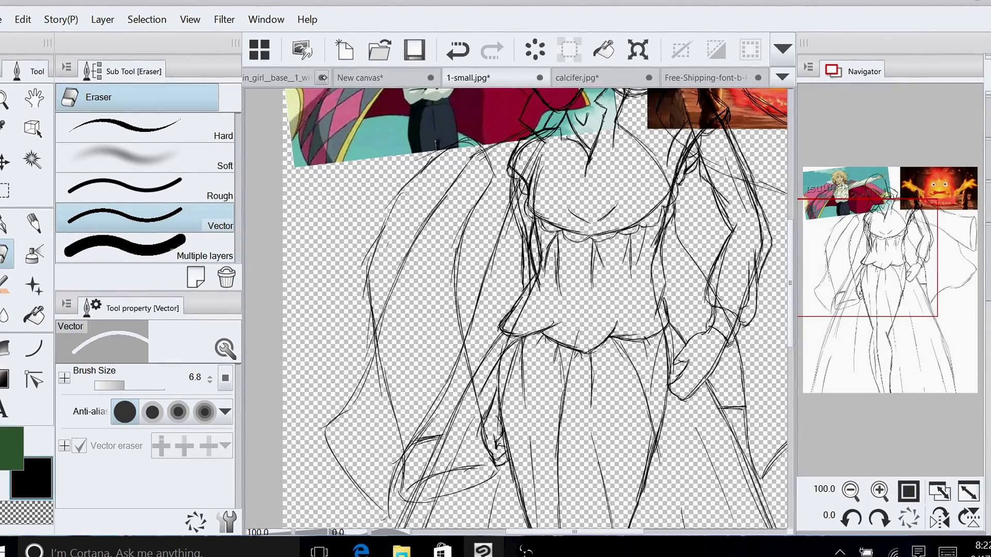
click(33, 223)
drag(386, 209, 382, 232)
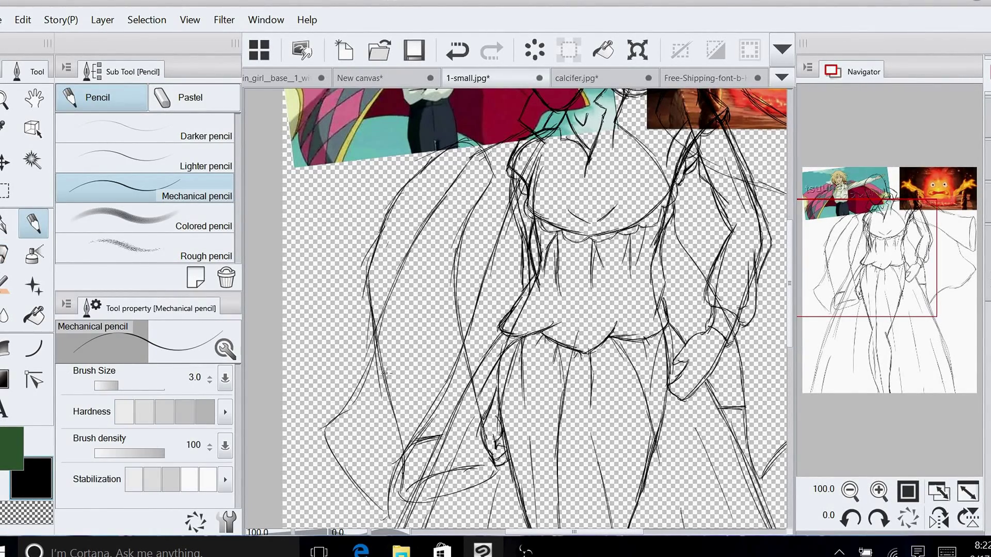
key(e)
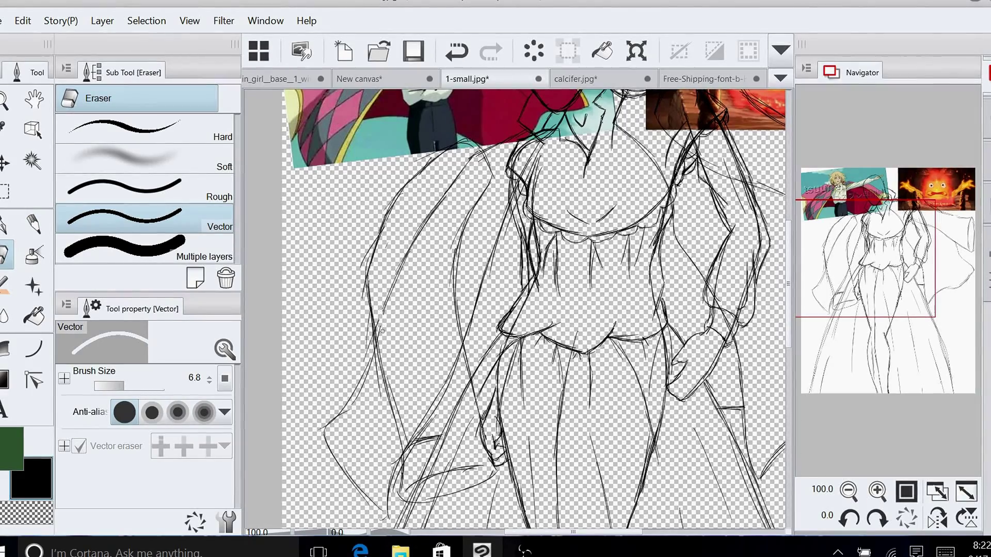
mouse_move(383, 312)
mouse_down()
mouse_move(404, 258)
mouse_move(474, 154)
mouse_up()
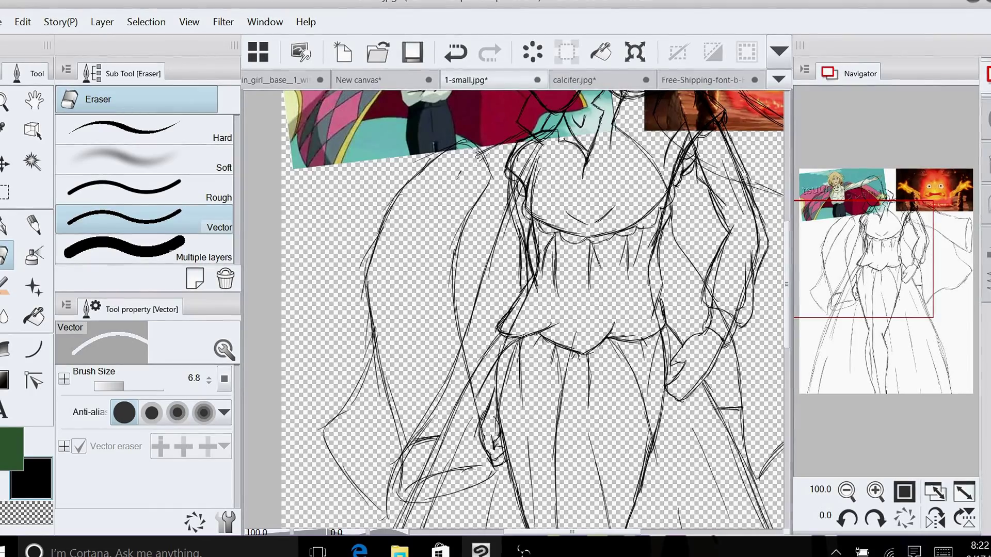
Redraw the top of the hanging sleeve's inner edge as a smooth curve and erase stray lines around the shoulder
click(32, 224)
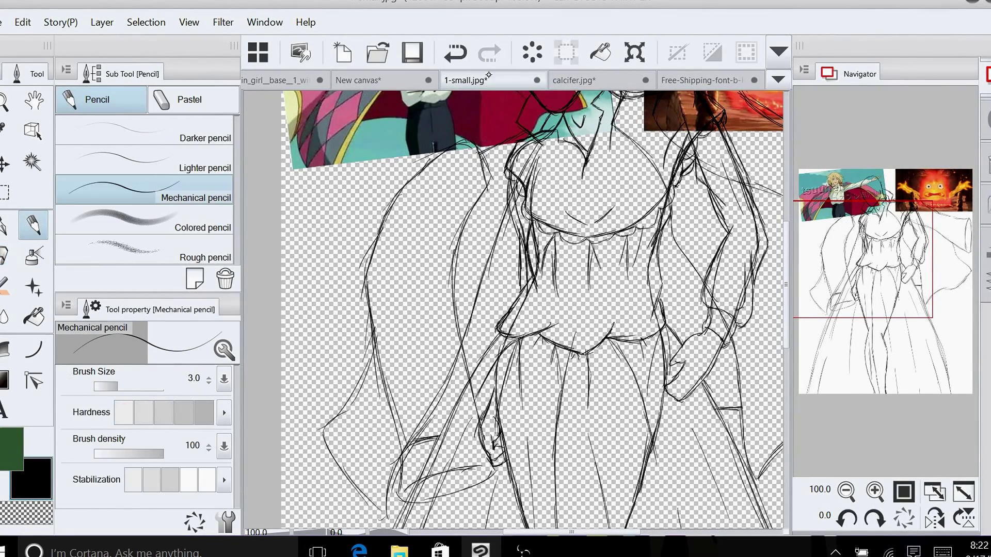
key(e)
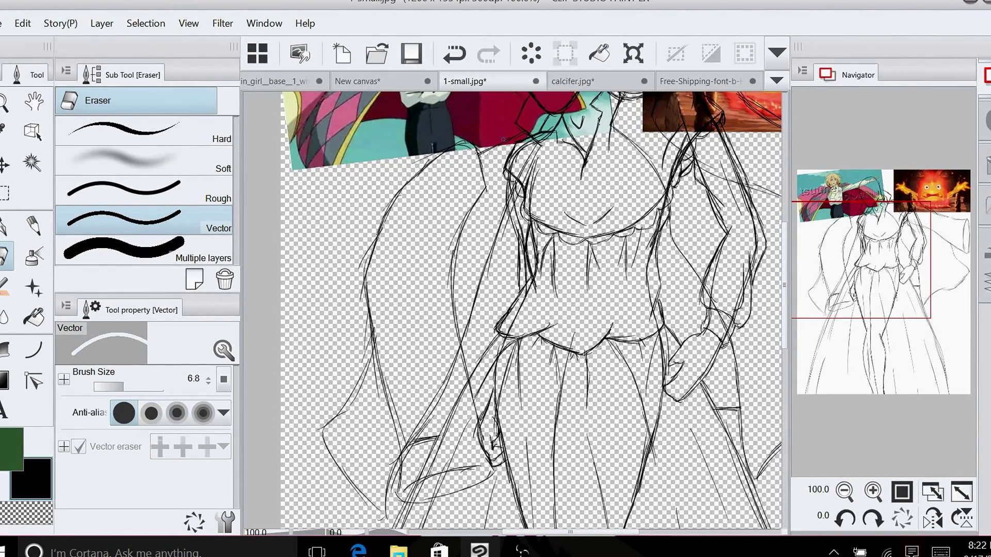
click(32, 226)
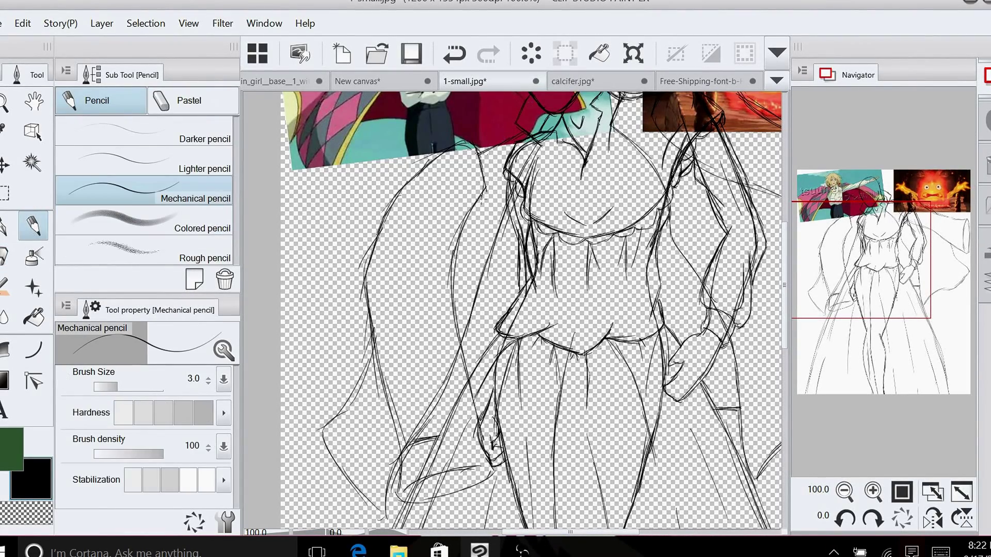
key(e)
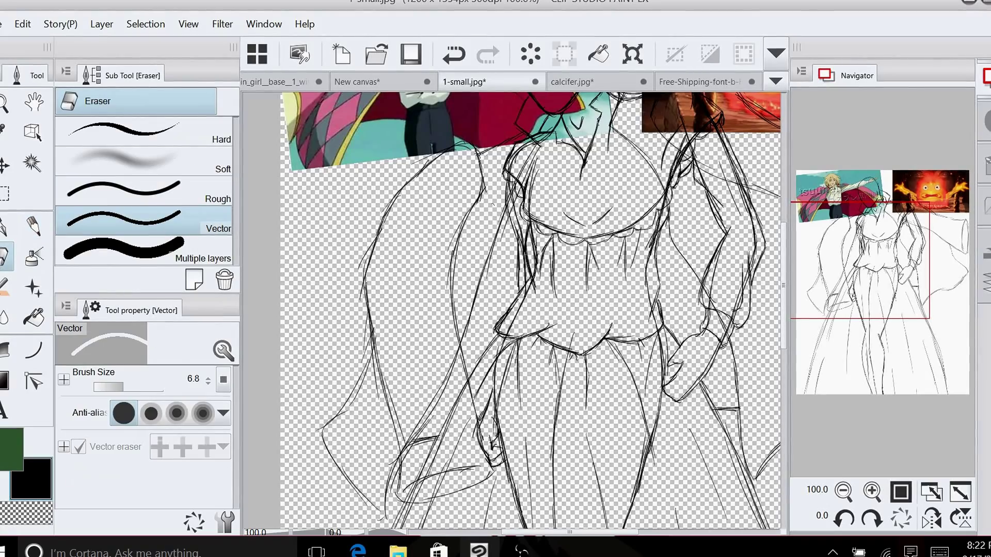
key(p)
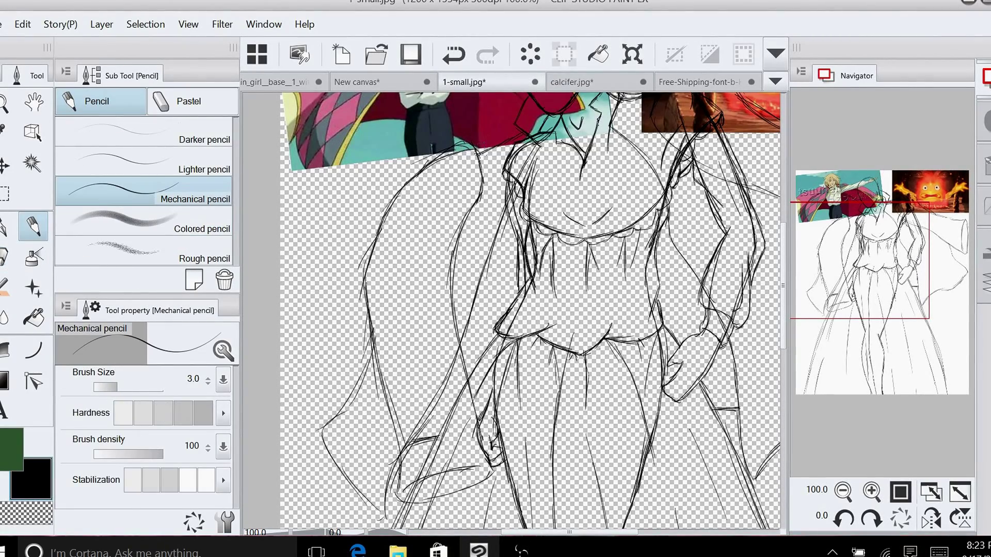
key(e)
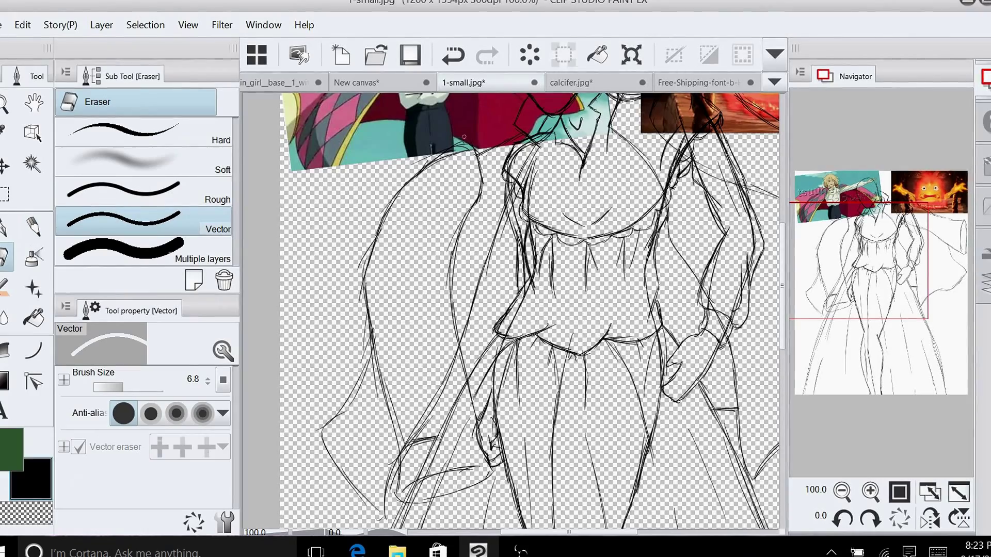
drag(424, 156, 433, 157)
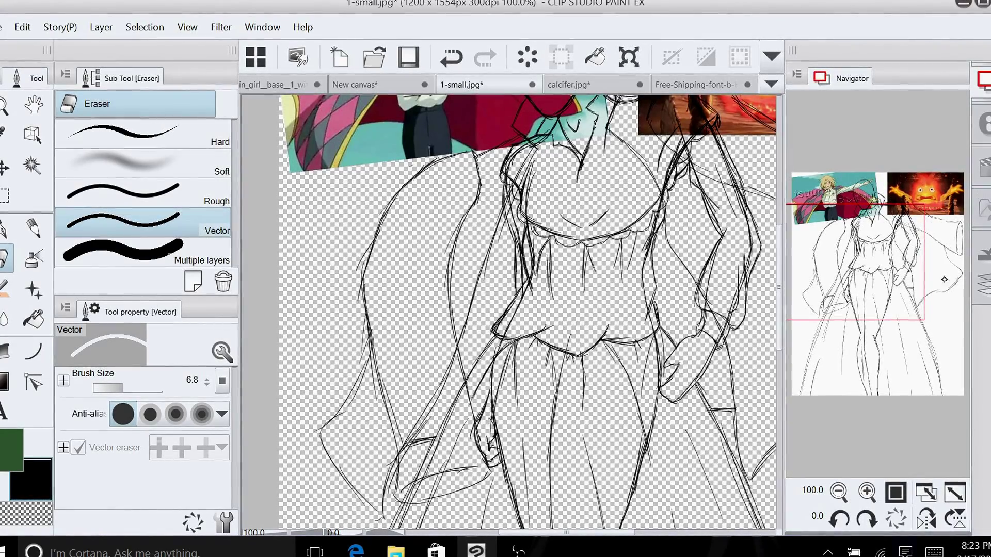
drag(909, 281, 913, 286)
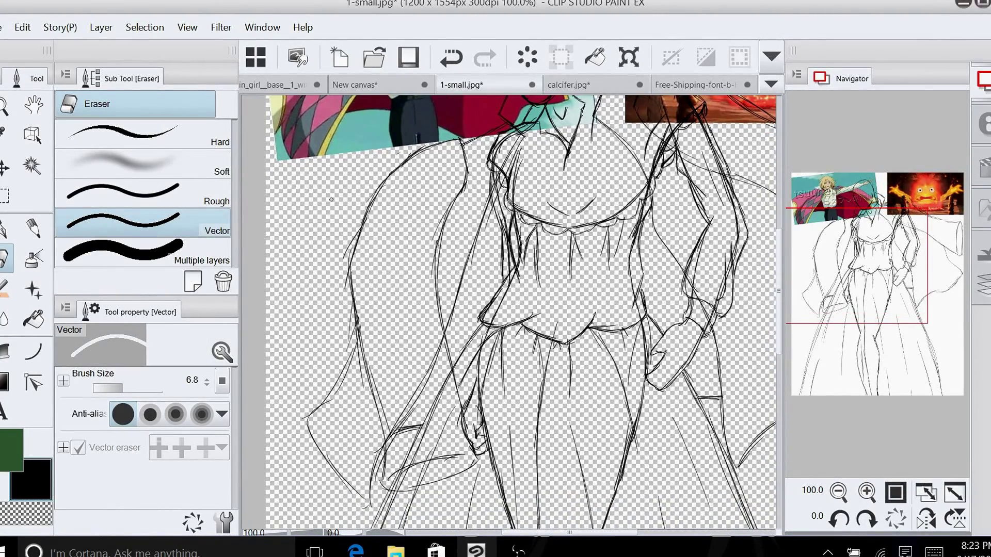
Redraw the hanging sleeve's inner edge in pencil from the elbow down past the hand to the sleeve opening
click(33, 228)
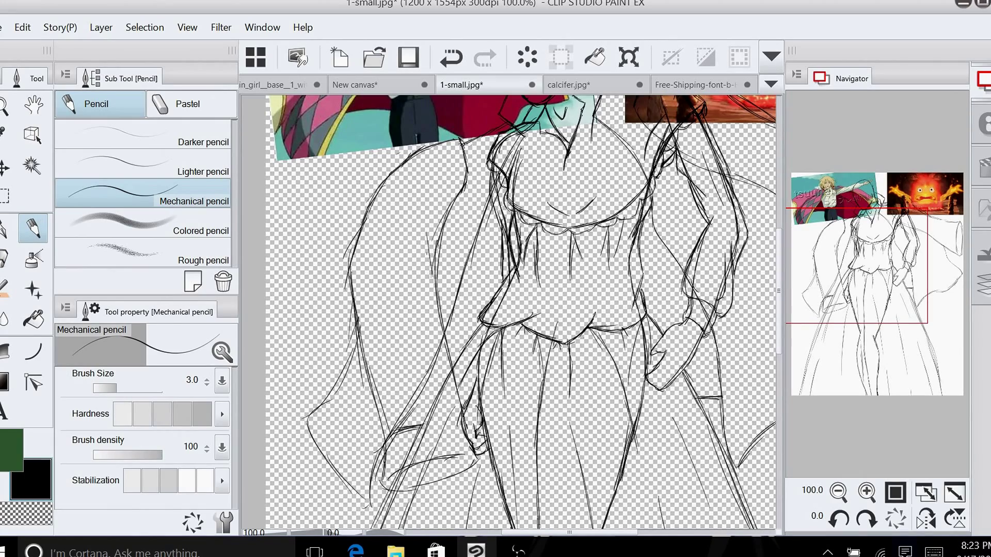
drag(426, 238, 439, 319)
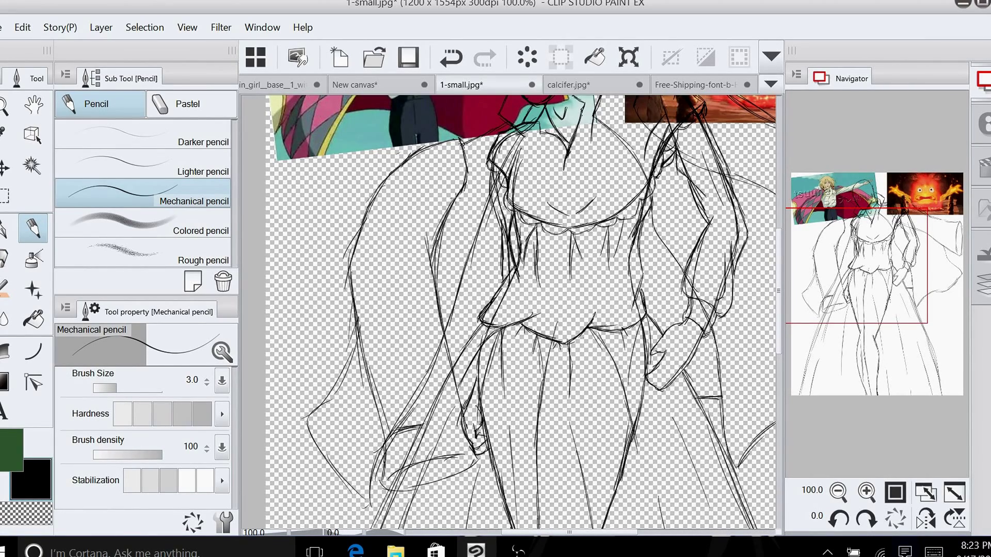
key(e)
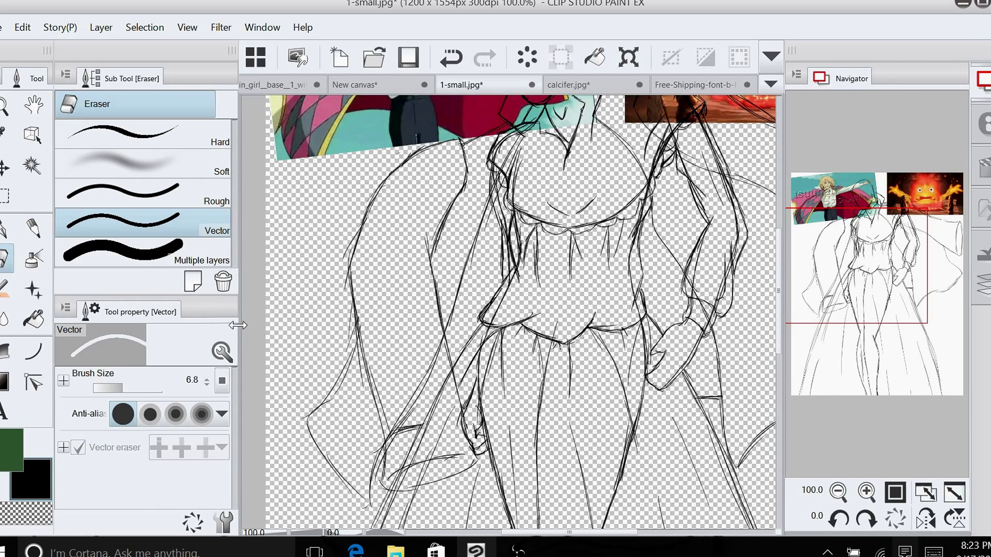
key(p)
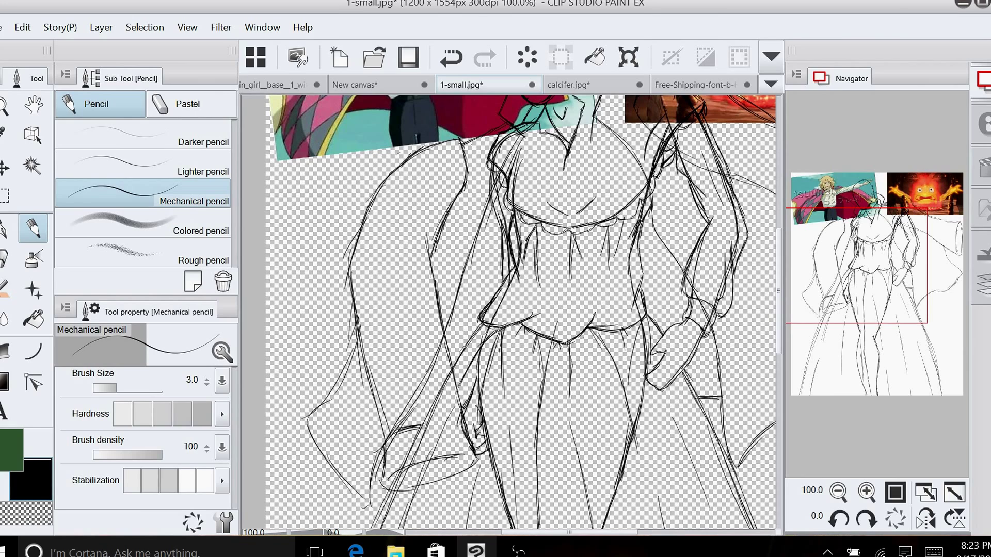
mouse_move(448, 345)
mouse_down()
mouse_move(495, 457)
mouse_move(444, 479)
mouse_up()
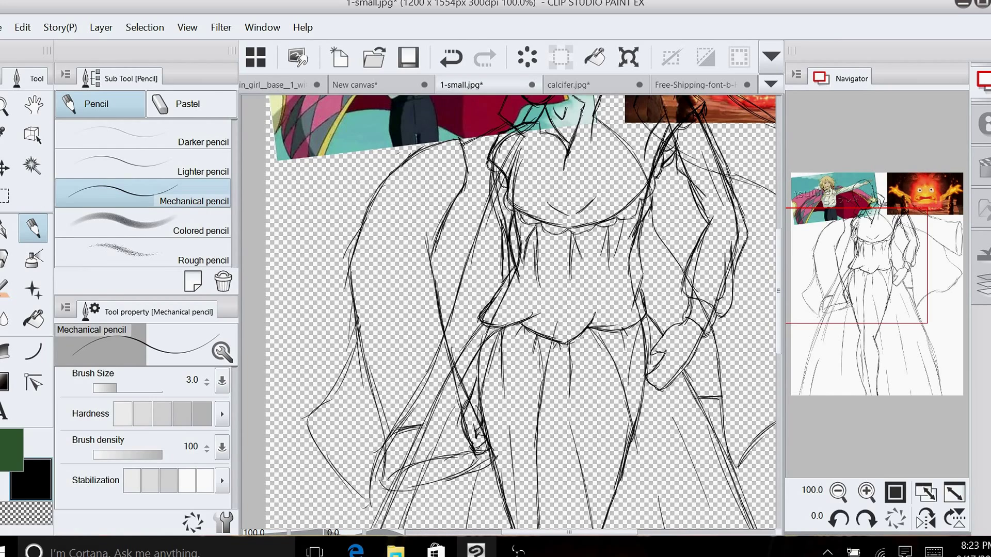
Erase the stray lines beside the hand and the old fold lines inside the lower part of the hanging sleeve
key(e)
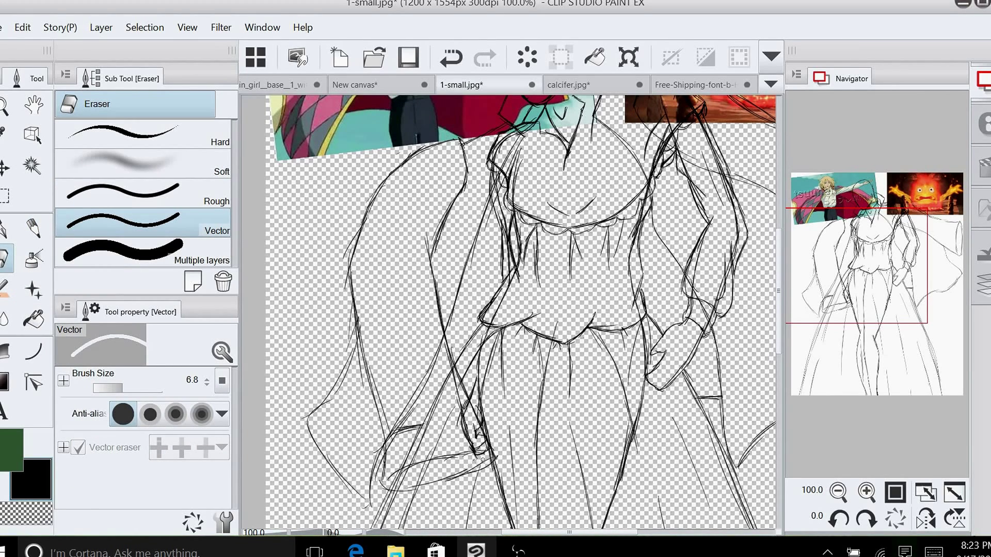
drag(464, 418, 470, 443)
drag(456, 401, 446, 361)
mouse_move(421, 402)
mouse_down()
mouse_move(410, 443)
mouse_move(392, 411)
mouse_up()
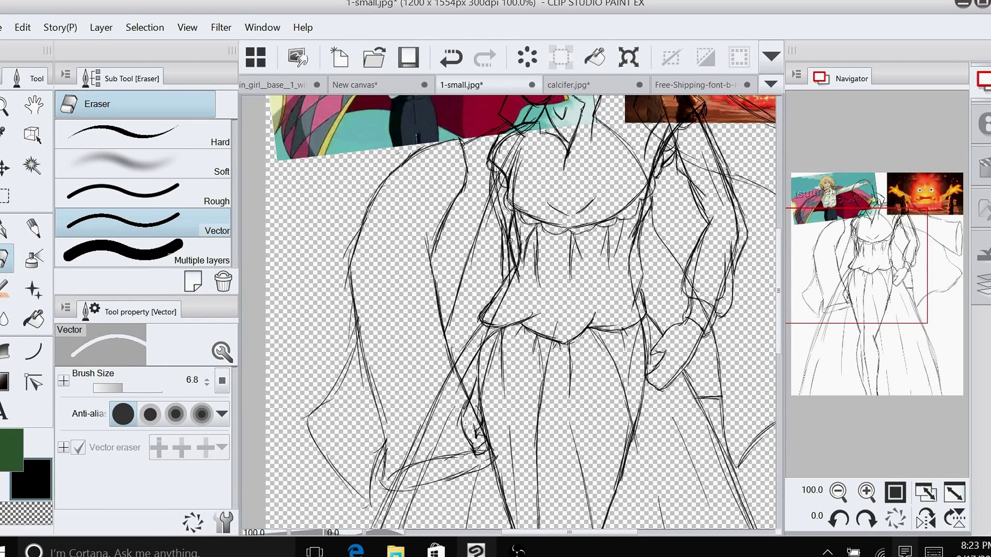
On Layer 2, erase the long skirt side lines running through the hanging sleeve above its oval opening
click(33, 228)
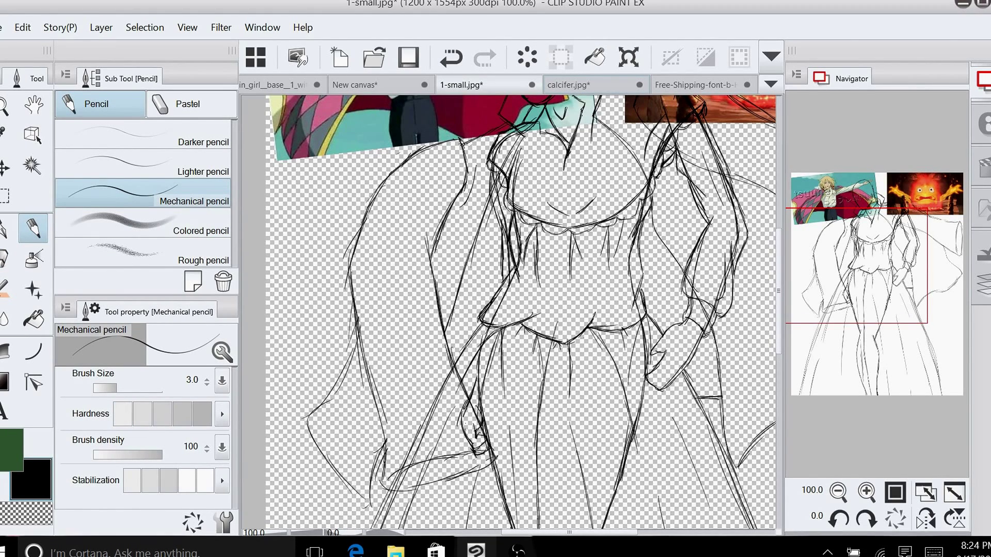
mouse_move(886, 273)
mouse_down()
mouse_move(885, 287)
mouse_move(902, 267)
mouse_move(931, 334)
mouse_move(913, 290)
mouse_move(905, 300)
mouse_up()
click(979, 294)
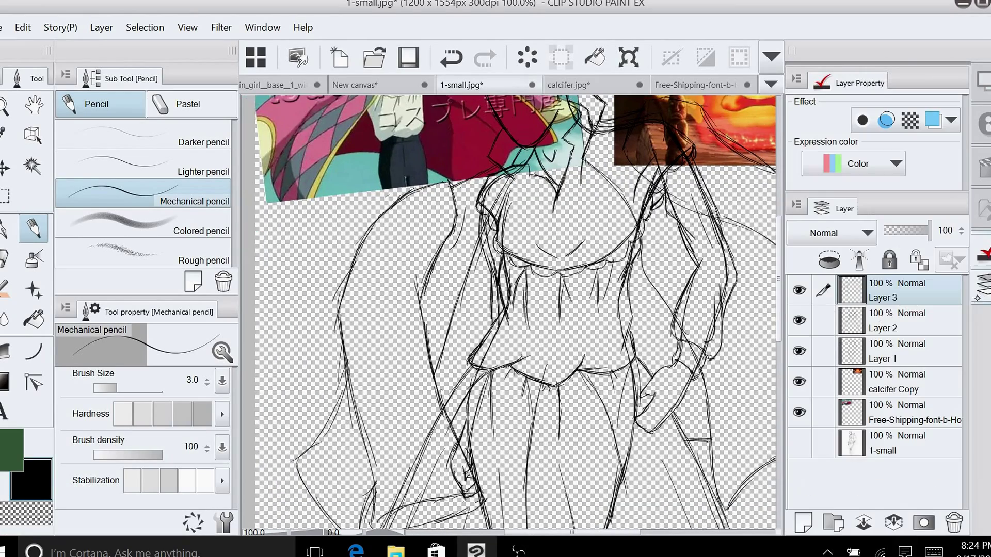
click(901, 320)
click(983, 80)
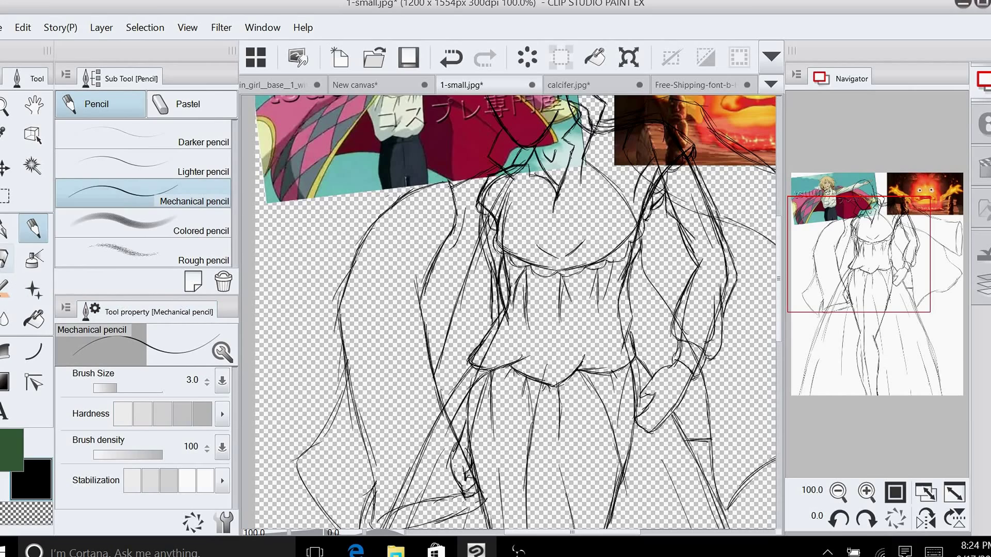
click(5, 258)
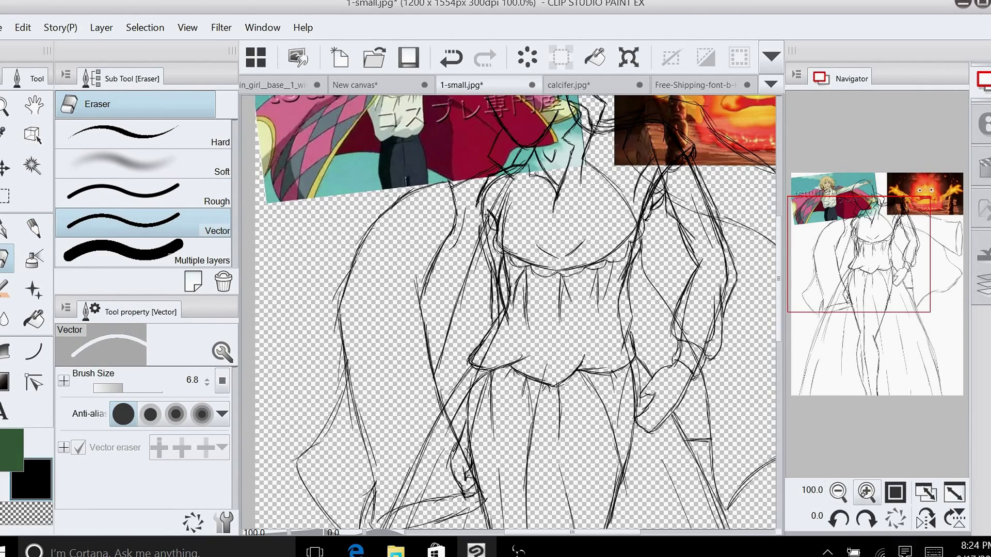
click(867, 491)
click(865, 244)
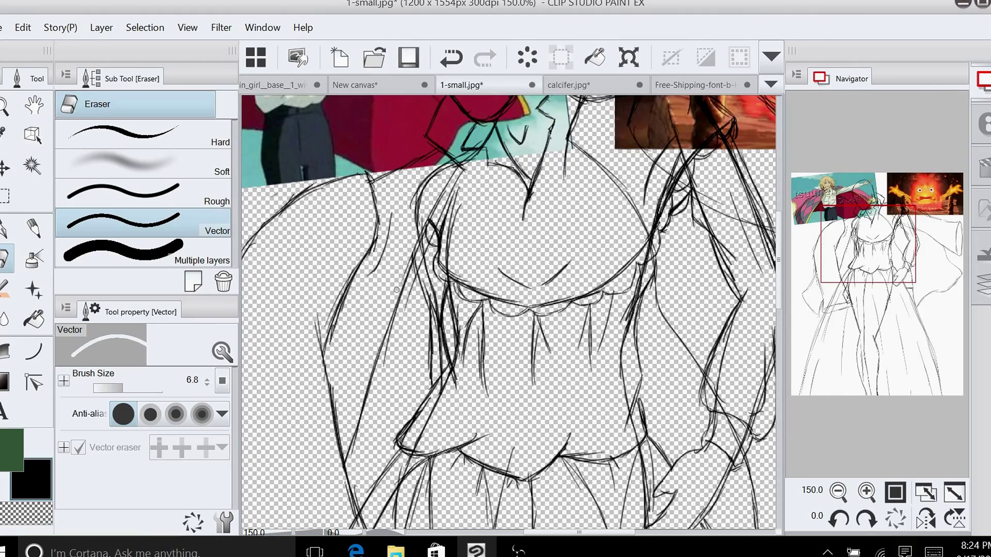
mouse_move(888, 221)
mouse_down()
mouse_move(884, 245)
mouse_move(876, 221)
mouse_move(868, 256)
mouse_up()
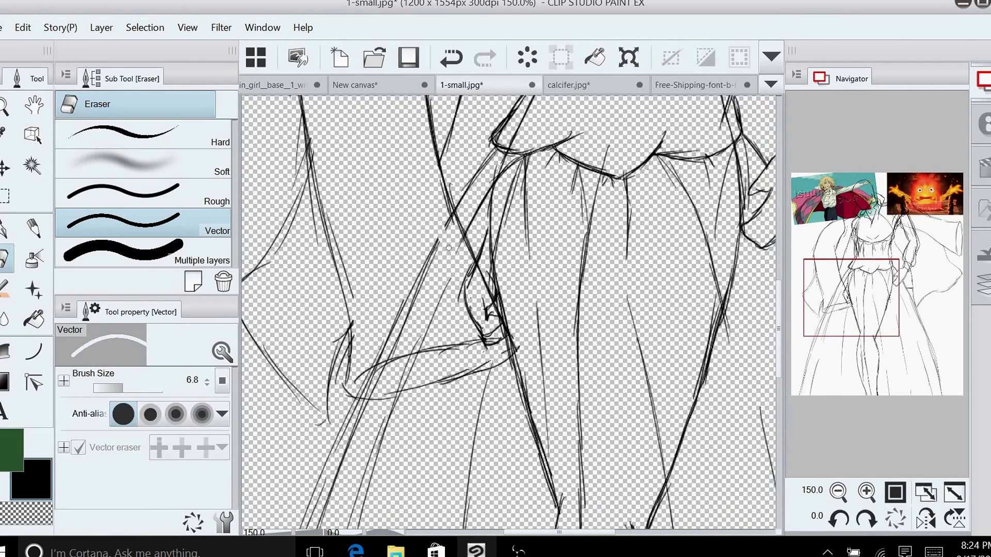
mouse_move(448, 248)
mouse_down()
mouse_move(470, 265)
mouse_move(466, 251)
mouse_move(456, 280)
mouse_move(425, 238)
mouse_move(447, 326)
mouse_move(423, 296)
mouse_move(426, 309)
mouse_move(404, 310)
mouse_move(420, 284)
mouse_move(437, 306)
mouse_move(433, 321)
mouse_move(419, 340)
mouse_move(399, 329)
mouse_move(385, 342)
mouse_move(397, 372)
mouse_move(364, 383)
mouse_up()
Set the eraser size to 36.9 and erase the loose sleeve outline around the bent arm from wrist to shoulder
click(135, 388)
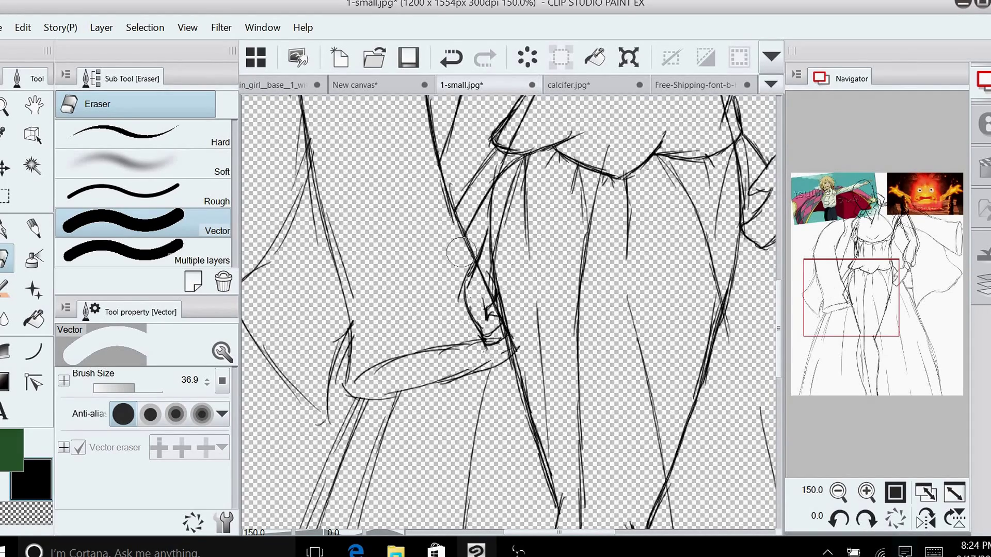
drag(863, 279, 880, 268)
mouse_move(898, 276)
mouse_down()
mouse_move(914, 275)
mouse_move(898, 262)
mouse_up()
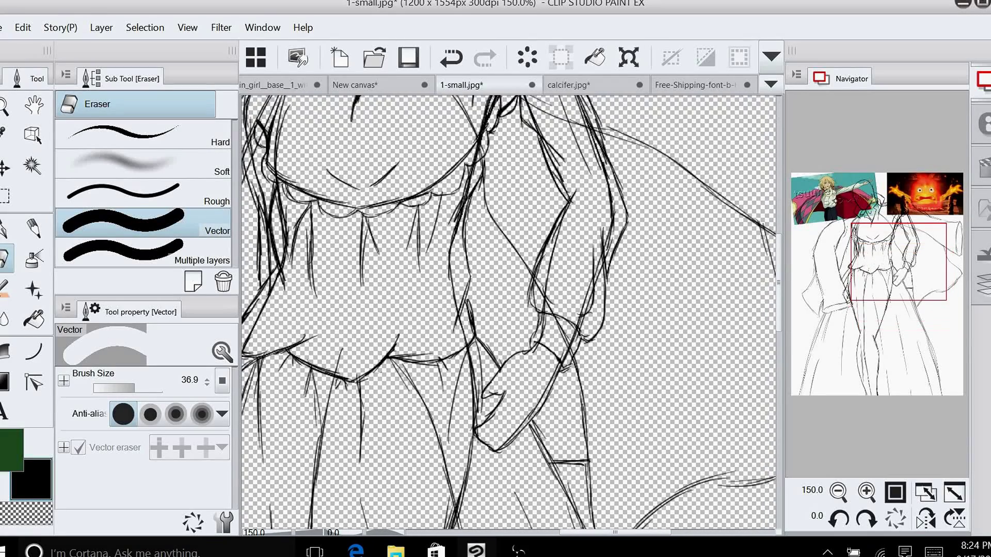
mouse_move(560, 243)
mouse_down()
mouse_move(591, 351)
mouse_move(554, 285)
mouse_move(555, 275)
mouse_move(591, 362)
mouse_move(571, 262)
mouse_move(615, 319)
mouse_up()
click(550, 168)
click(617, 218)
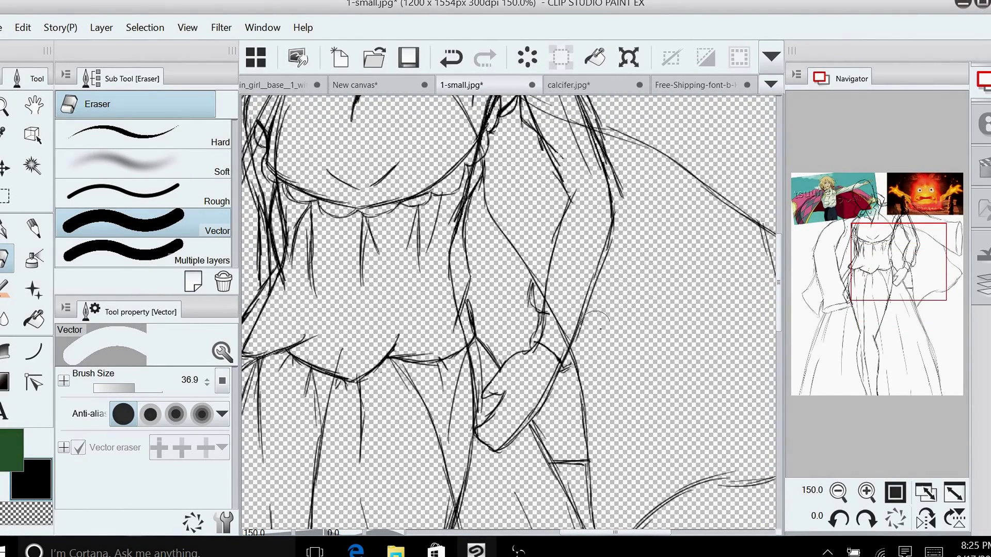
click(576, 154)
drag(644, 243, 634, 147)
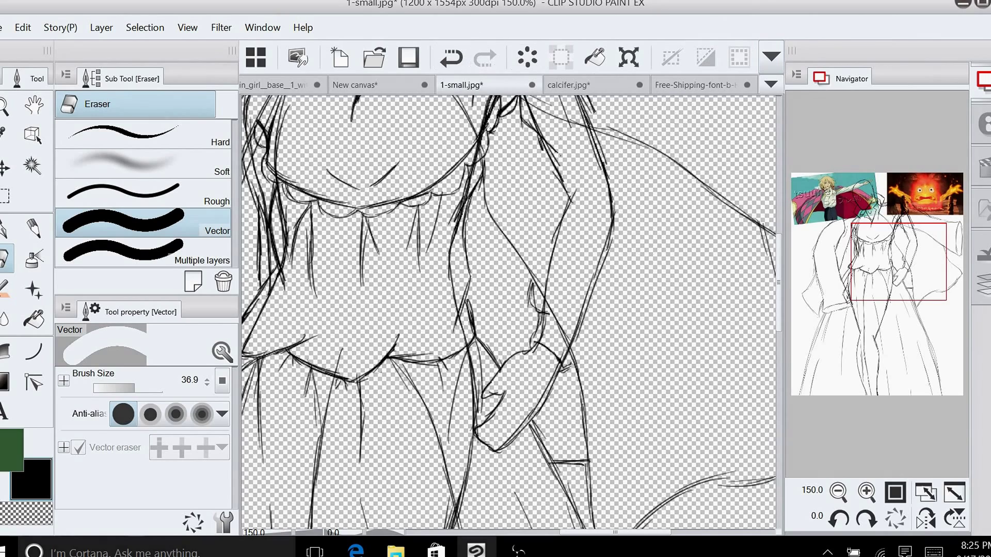
drag(879, 281, 878, 241)
drag(565, 247, 597, 313)
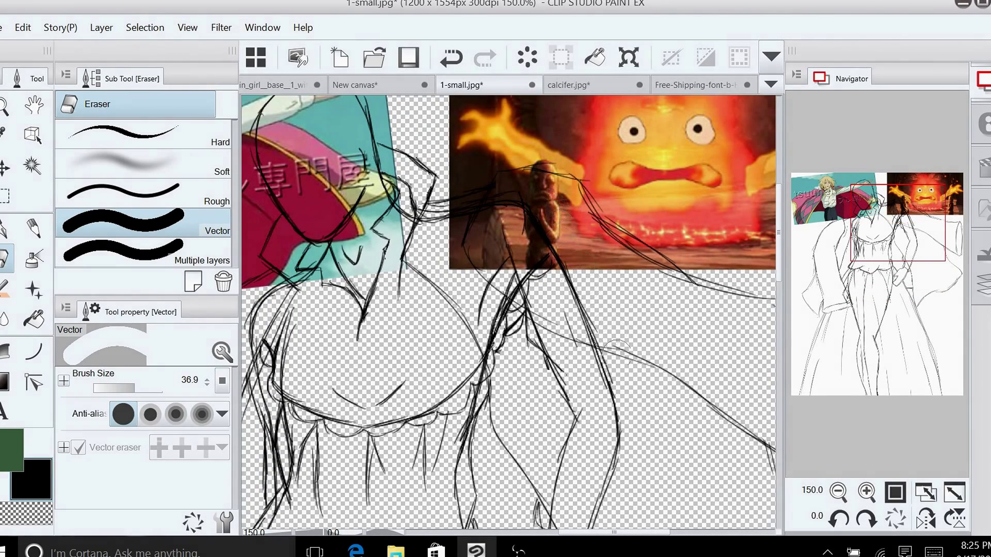
mouse_move(617, 347)
mouse_down()
mouse_move(573, 375)
mouse_move(516, 341)
mouse_up()
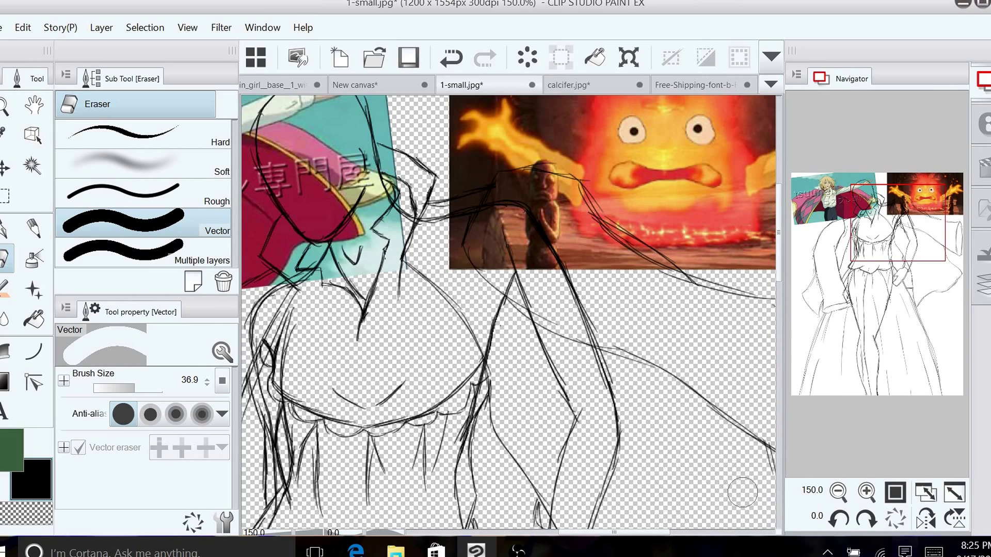
On Layer 3, add a pencil stroke to the cape edge running from the straight arm's shoulder down past the armpit
click(838, 492)
click(838, 492)
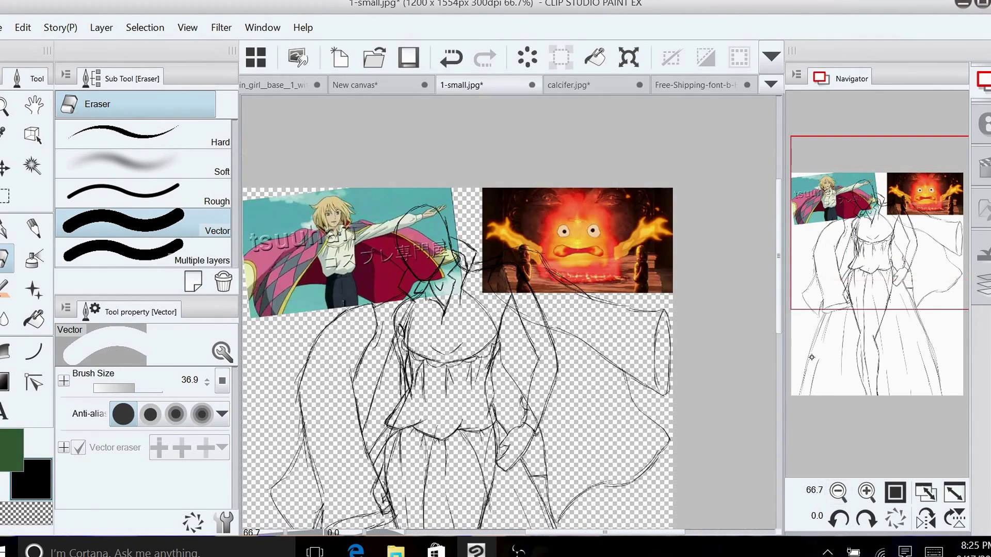
drag(857, 266, 831, 242)
click(867, 492)
click(866, 491)
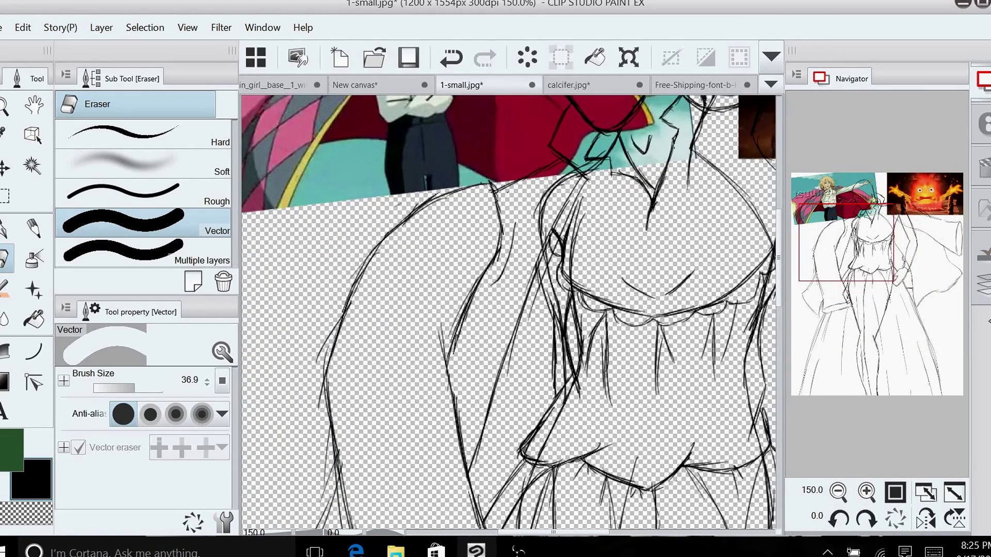
click(981, 292)
click(931, 290)
click(982, 82)
click(39, 224)
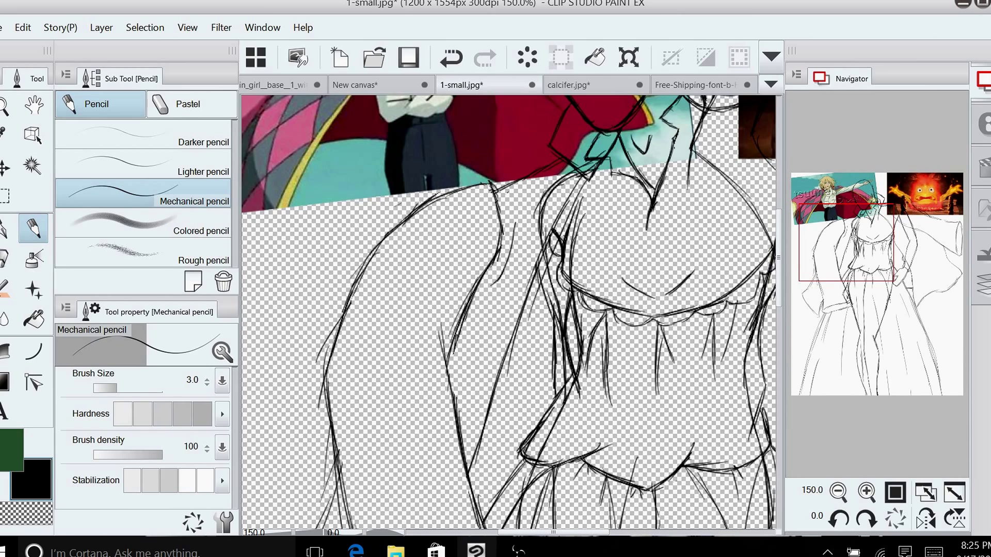
drag(568, 210, 522, 331)
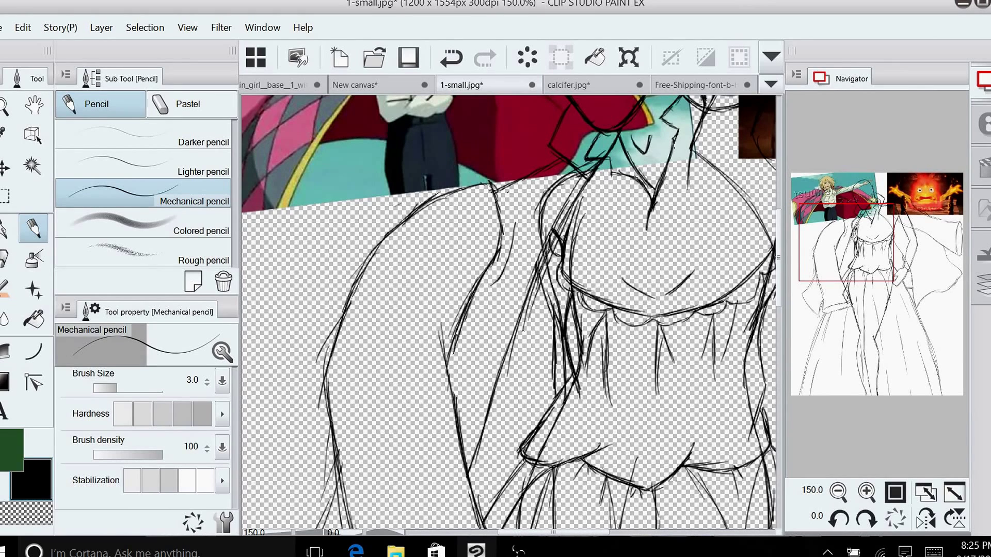
On Layer 2, erase the overlapping top and sleeve lines around the straight arm's armpit
click(983, 285)
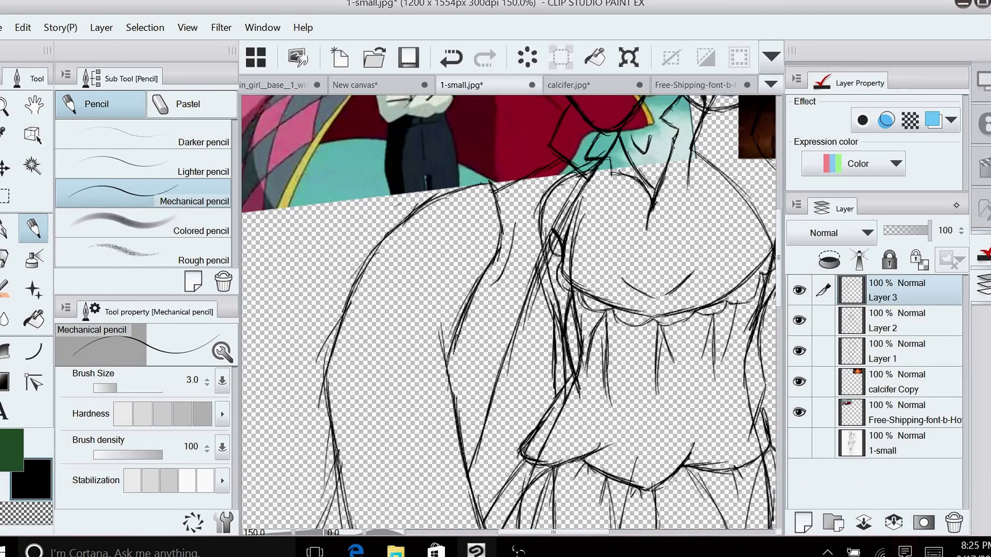
click(920, 331)
key(e)
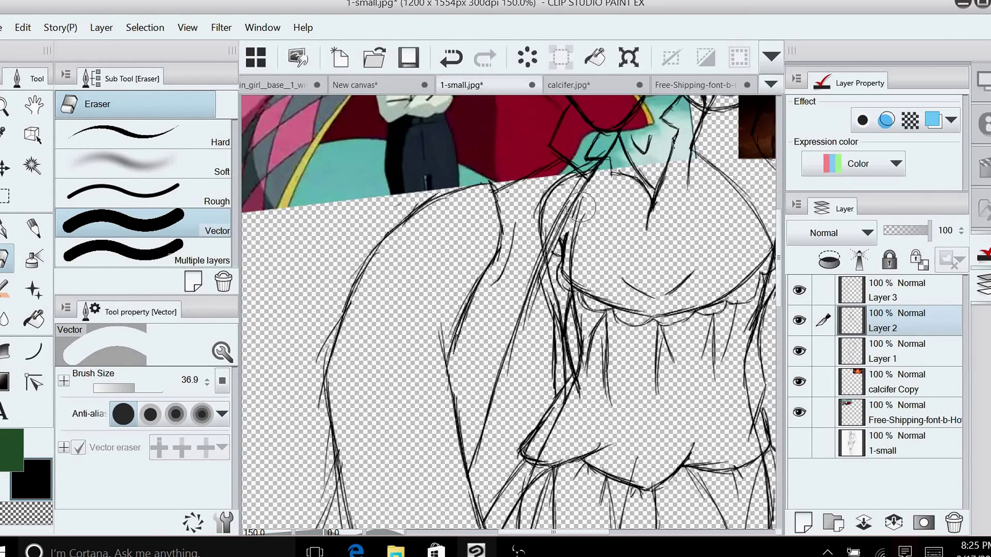
On Layer 1, erase the base figure's bent arm above the wrist and the shoulder outlines hidden by the cape
click(908, 290)
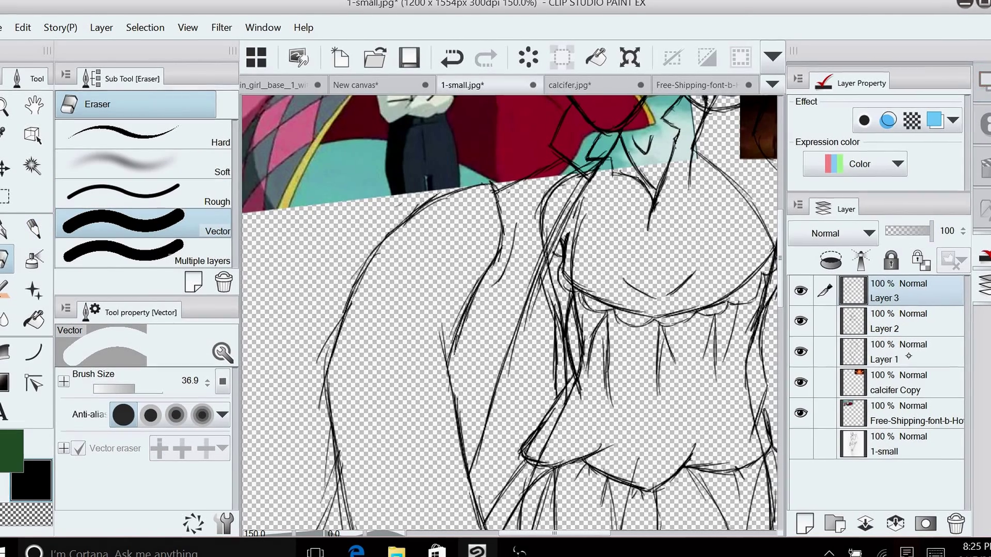
click(905, 355)
click(983, 80)
drag(887, 242, 904, 248)
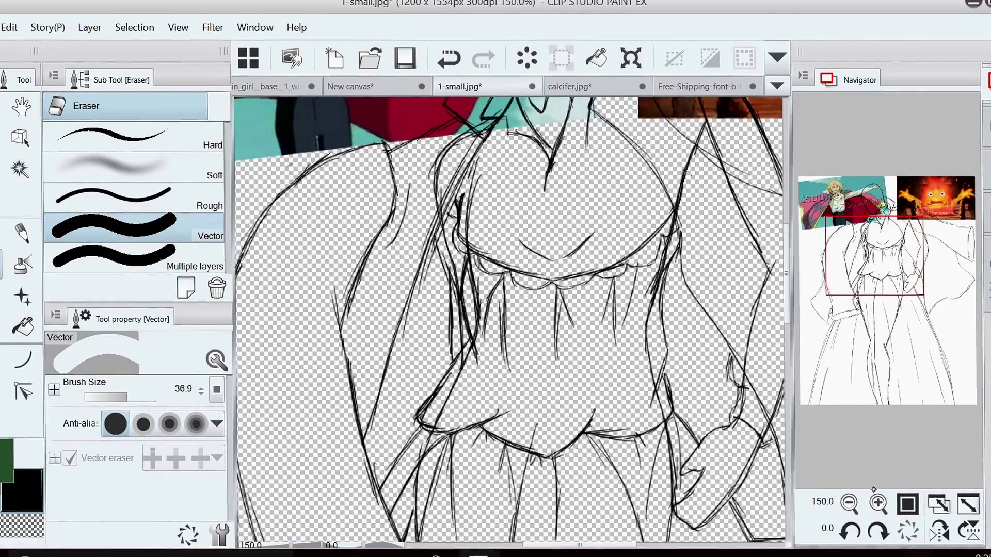
click(847, 497)
click(847, 497)
click(875, 503)
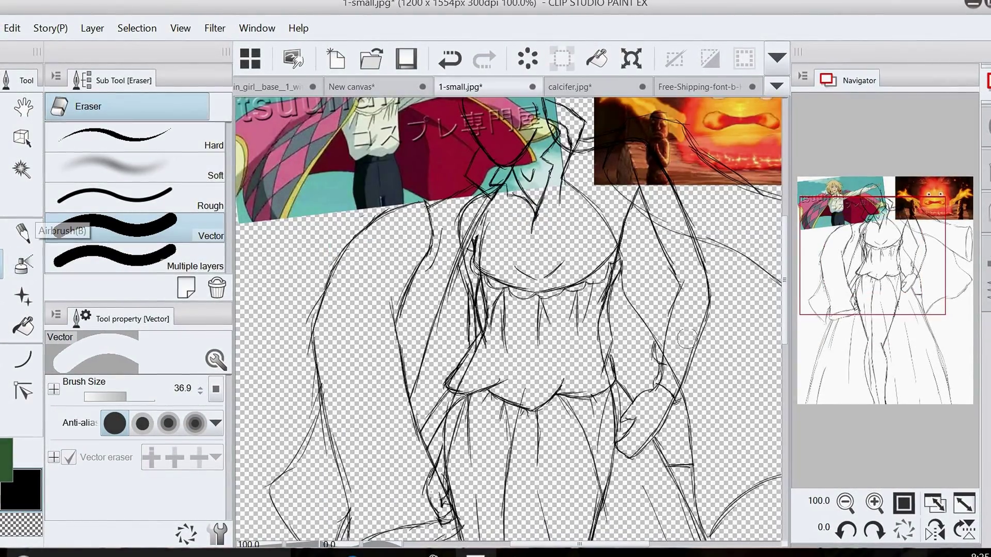
mouse_move(697, 356)
mouse_down()
mouse_move(691, 232)
mouse_move(674, 313)
mouse_move(685, 379)
mouse_up()
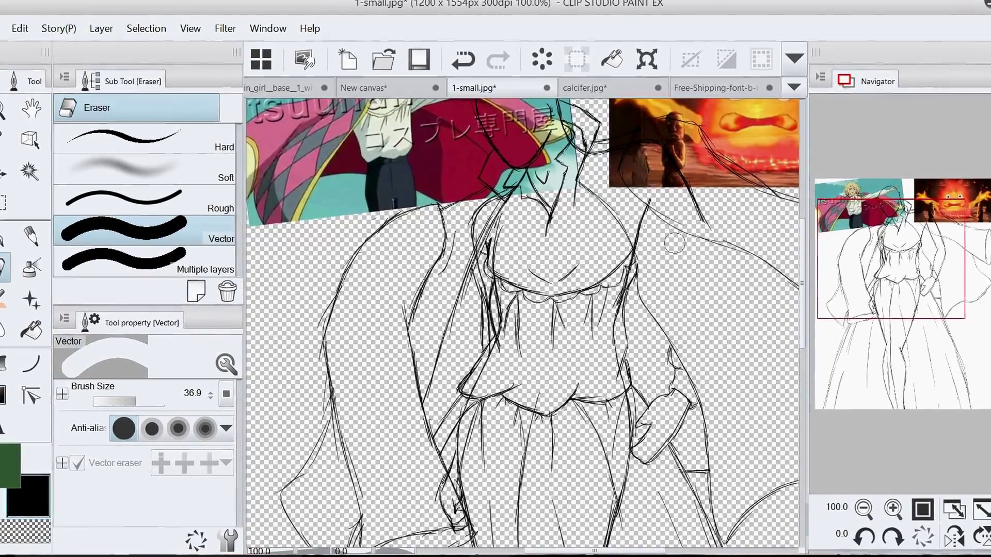
drag(675, 245, 652, 189)
drag(631, 130, 697, 239)
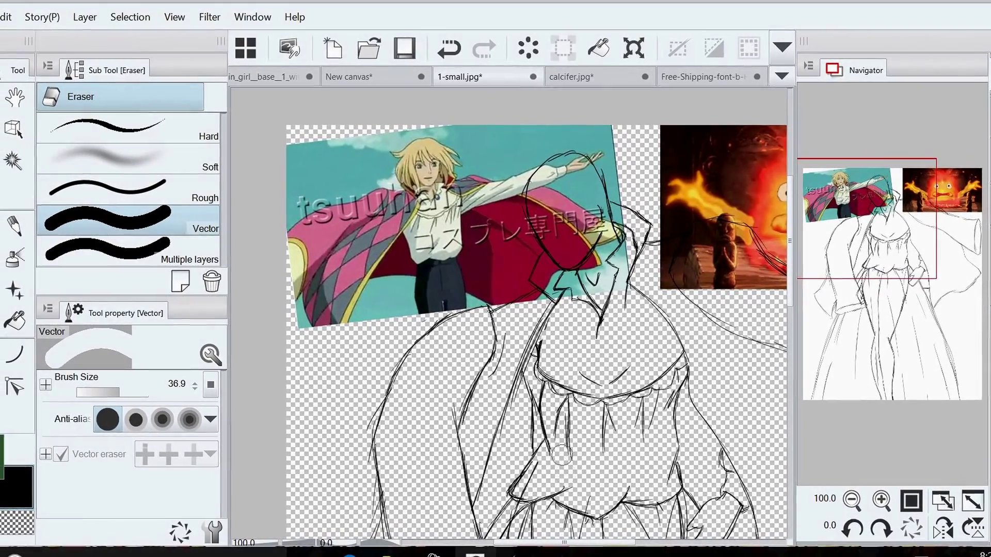
Erase the base figure's straight-arm hand, hips and legs hidden beneath the sleeve and skirt down to the canvas edge
drag(895, 271, 890, 293)
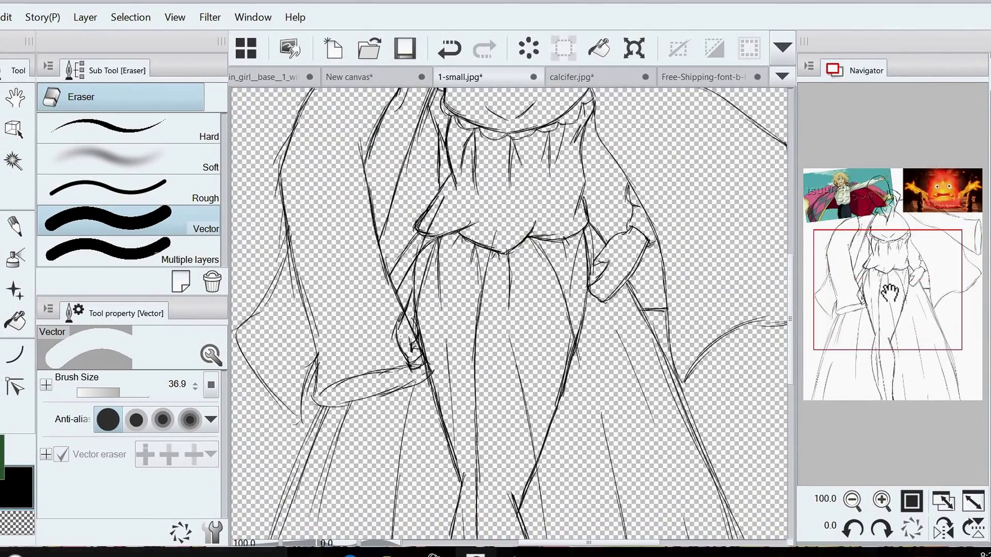
mouse_move(429, 300)
mouse_down()
mouse_move(428, 246)
mouse_move(460, 179)
mouse_move(403, 330)
mouse_move(412, 420)
mouse_move(437, 501)
mouse_move(493, 462)
mouse_up()
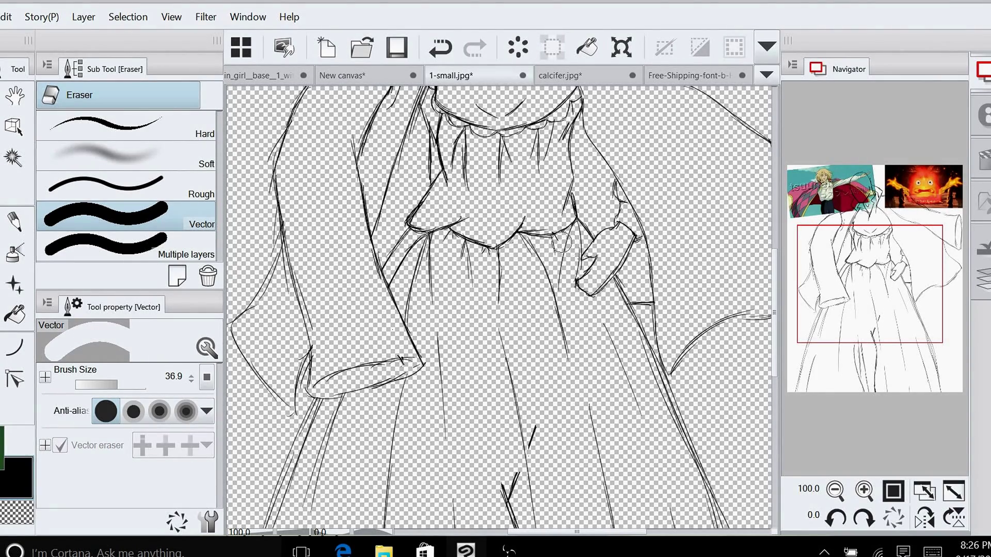
drag(861, 242, 861, 327)
mouse_move(534, 119)
mouse_down()
mouse_move(521, 185)
mouse_move(522, 409)
mouse_up()
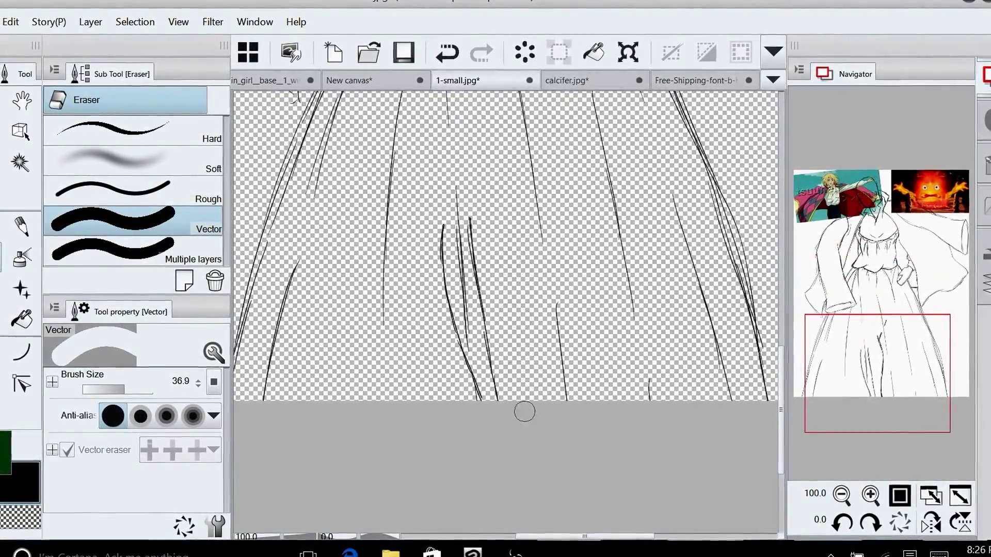
drag(482, 201, 485, 394)
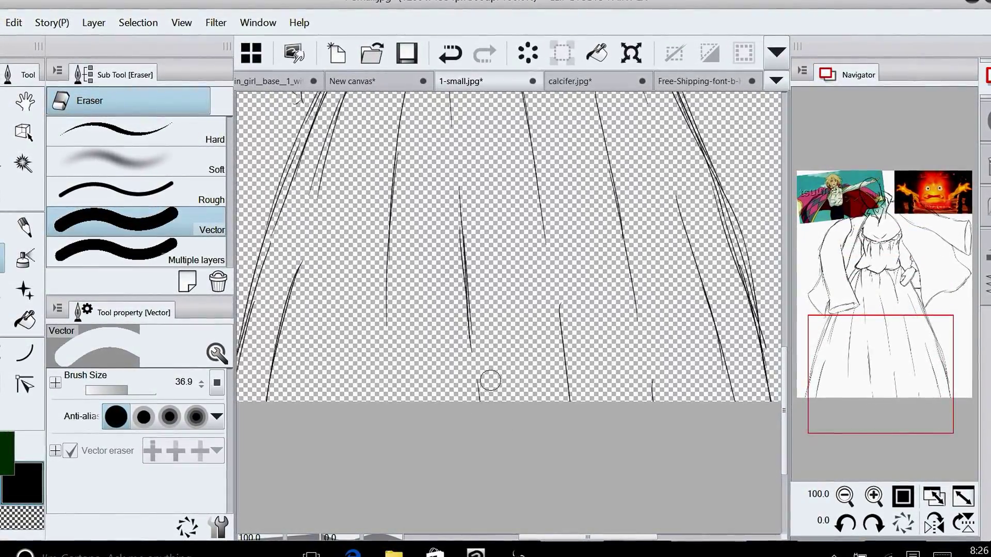
drag(927, 374, 917, 258)
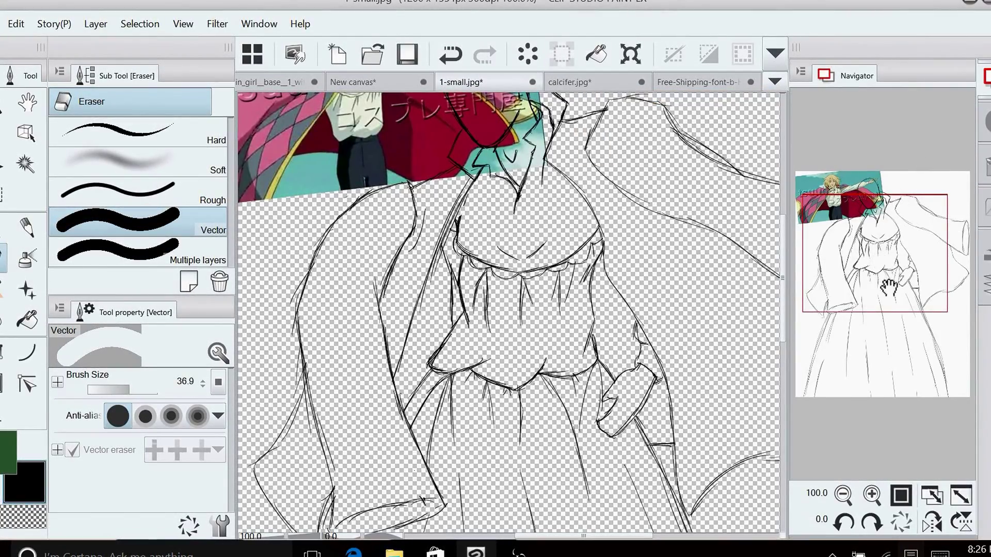
Add a second pencil line alongside the cape's front edge, running from the armpit down inside the hanging sleeve
mouse_move(889, 259)
mouse_down()
mouse_move(880, 220)
mouse_move(878, 239)
mouse_up()
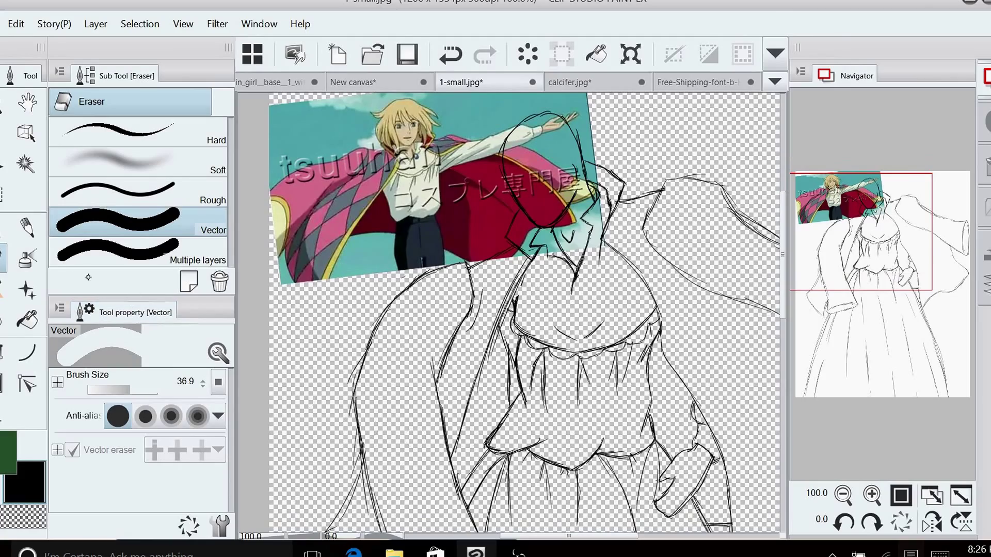
click(25, 227)
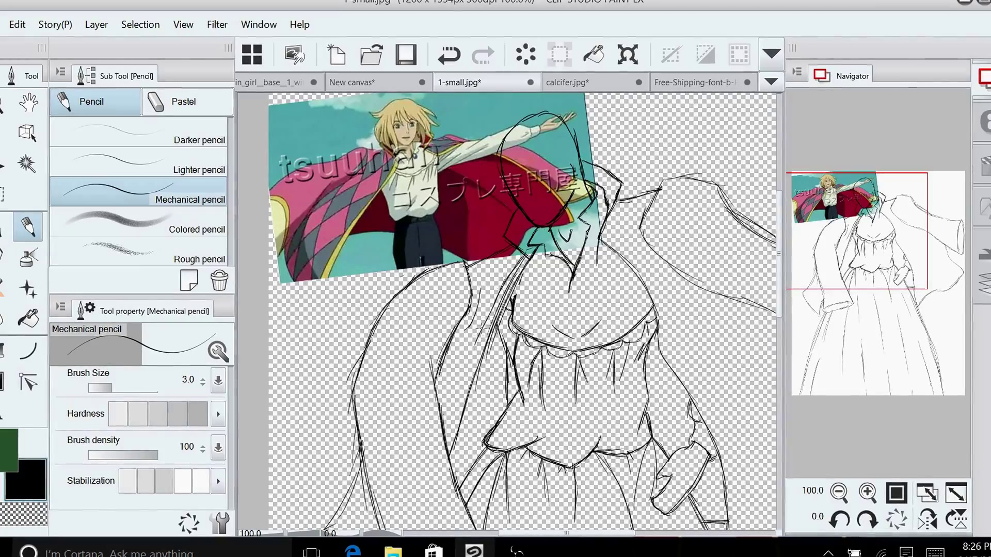
drag(494, 303, 454, 425)
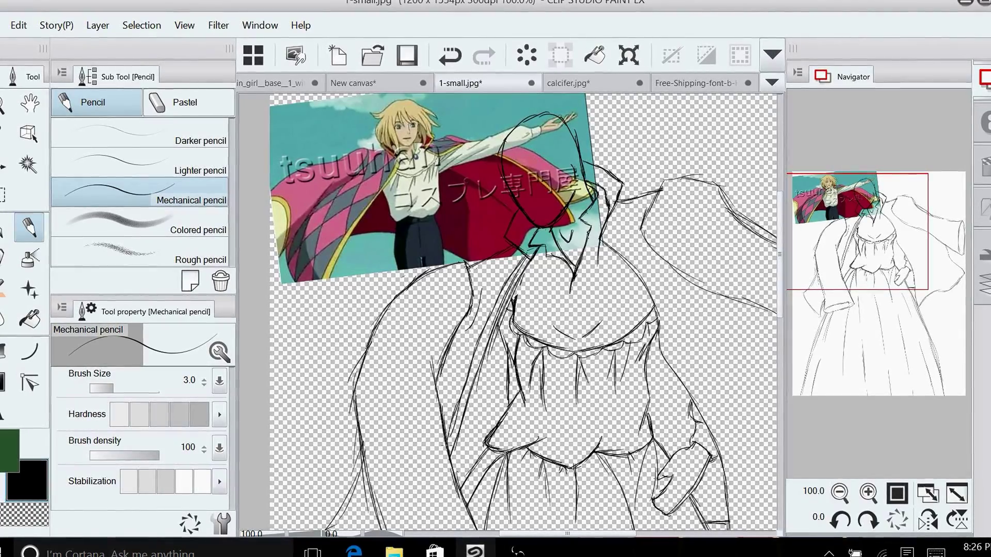
Draw an inner rim in the hanging sleeve's opening and a double-lined cuff band above it
drag(888, 253, 887, 299)
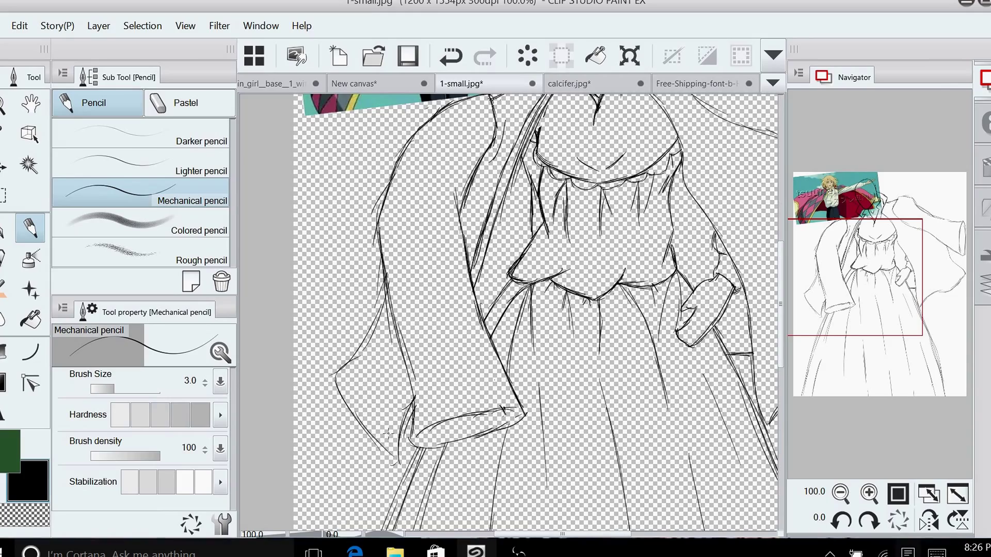
drag(834, 230, 827, 261)
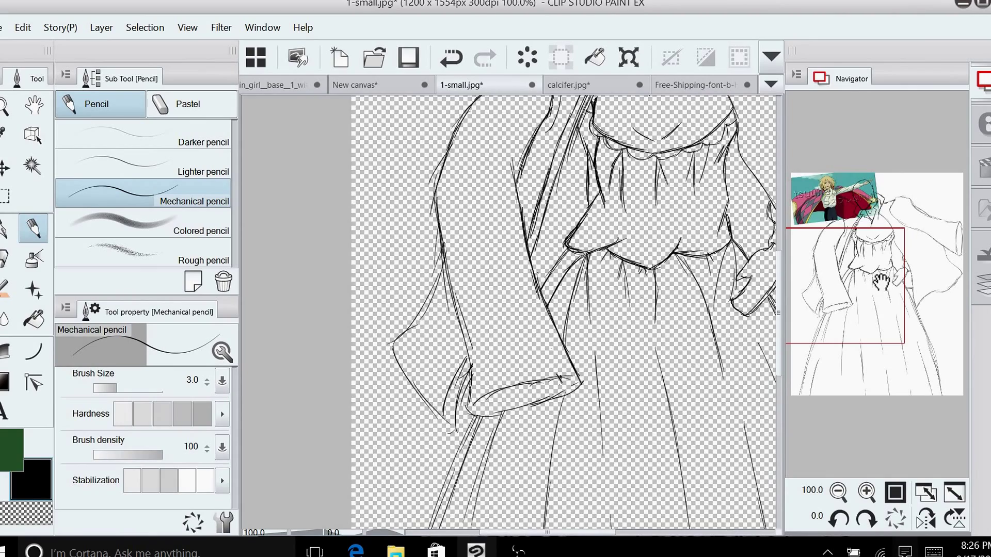
mouse_move(882, 281)
mouse_down()
mouse_move(887, 226)
mouse_move(884, 273)
mouse_up()
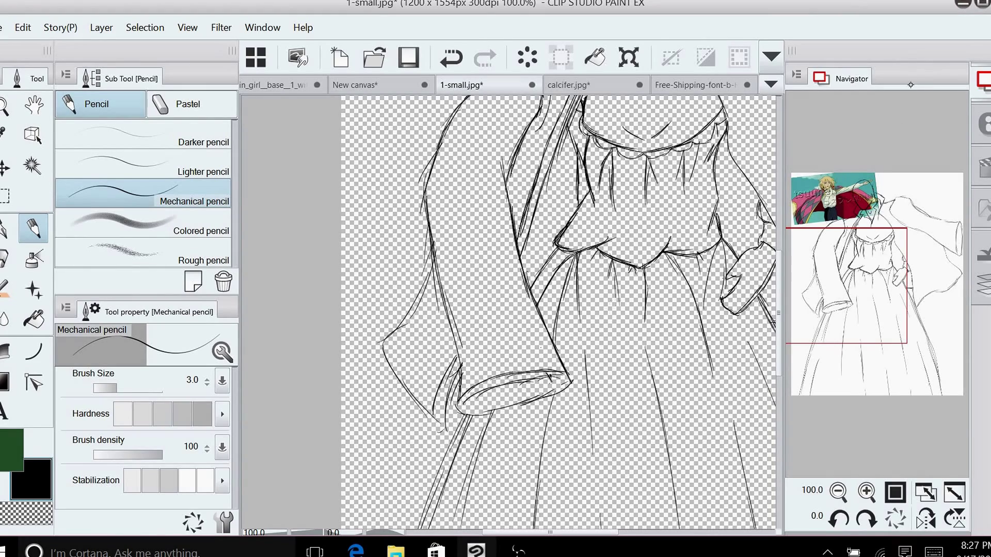
drag(875, 269, 876, 212)
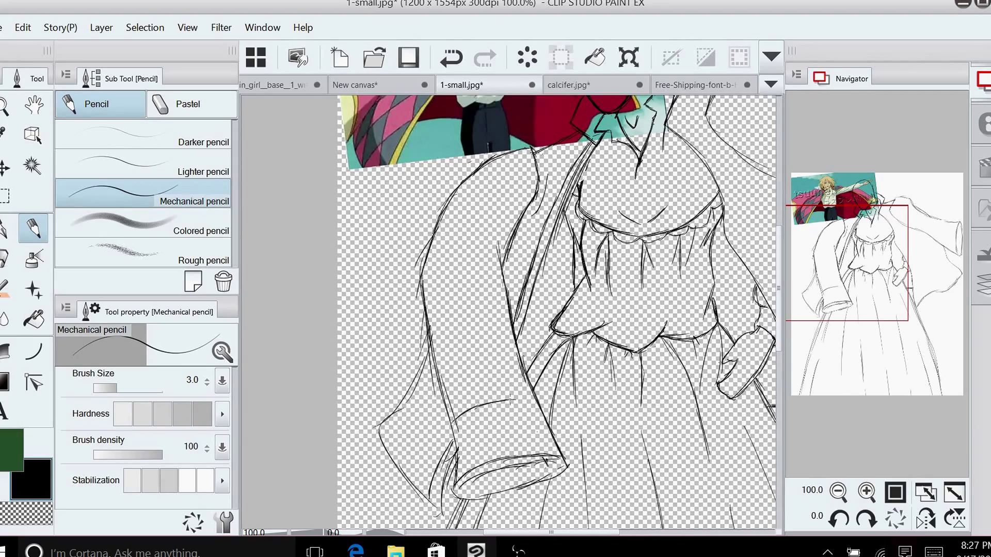
drag(534, 395, 468, 396)
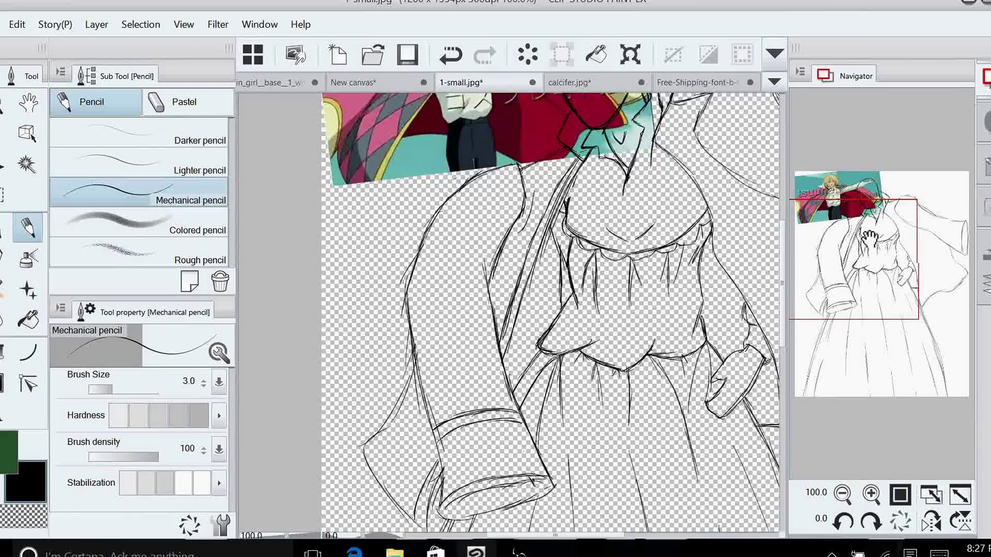
Draw a parallel border line along the cape's front edge beside the bent arm, from the collar past the hand to the pointed hem
drag(872, 250, 889, 216)
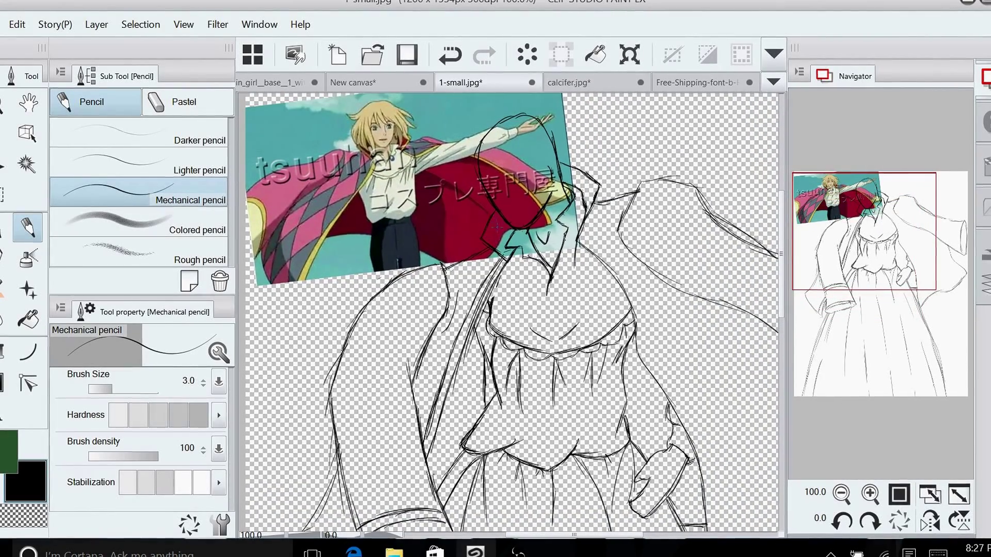
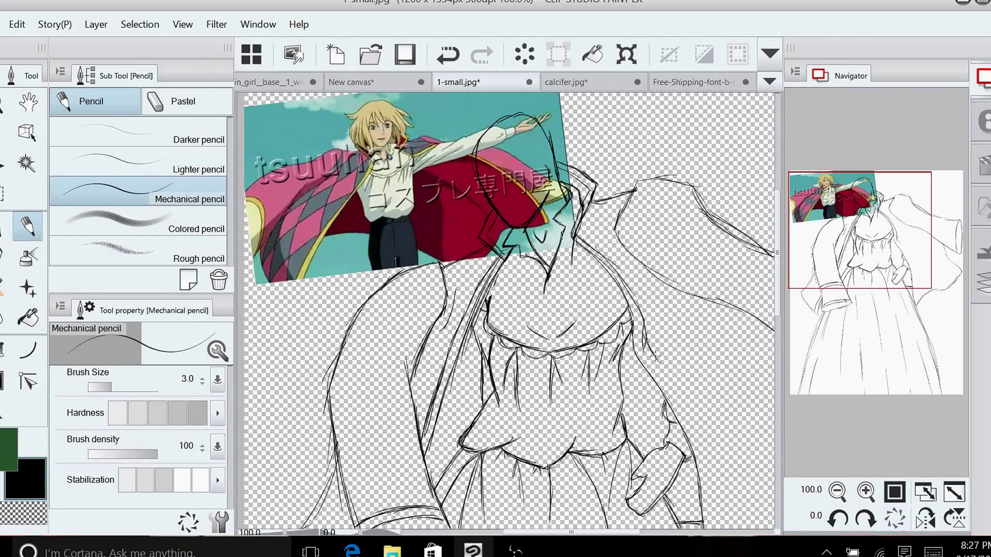
drag(644, 330, 672, 376)
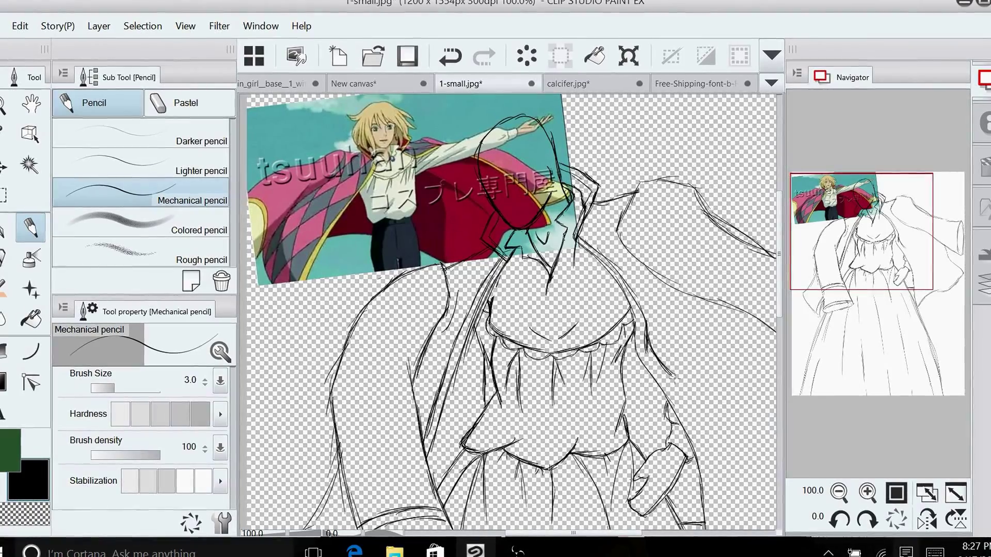
drag(866, 249, 886, 308)
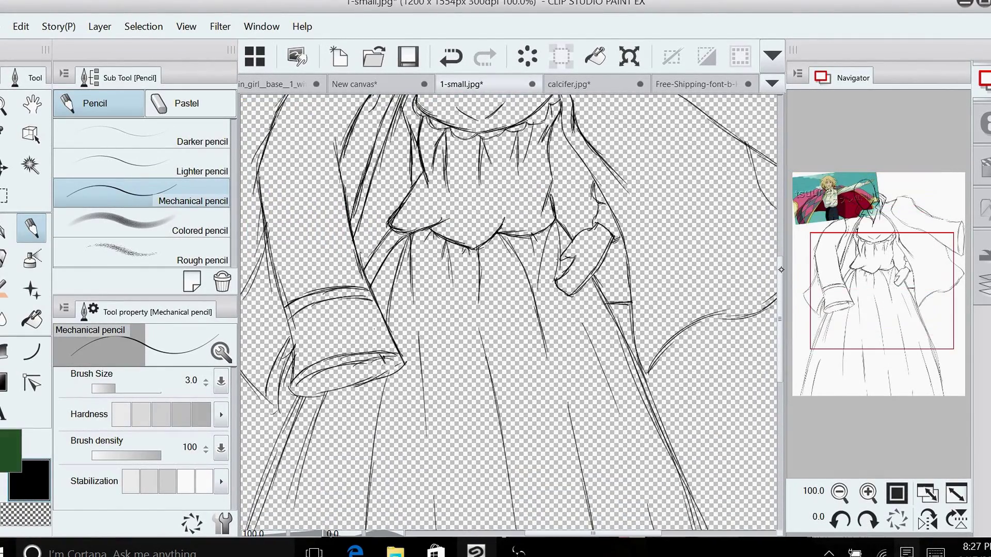
drag(646, 329, 640, 266)
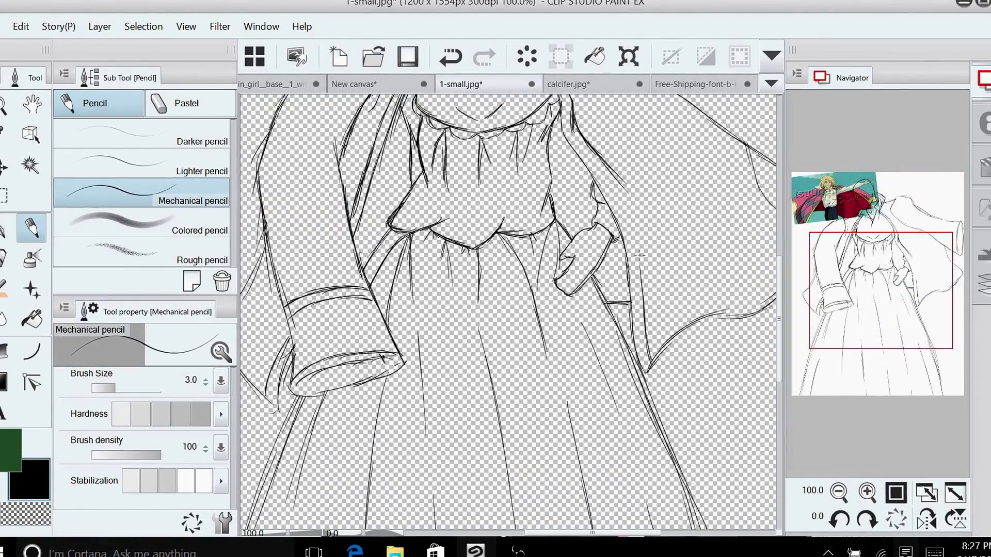
drag(606, 164, 639, 232)
drag(620, 188, 640, 268)
drag(604, 158, 636, 228)
key(e)
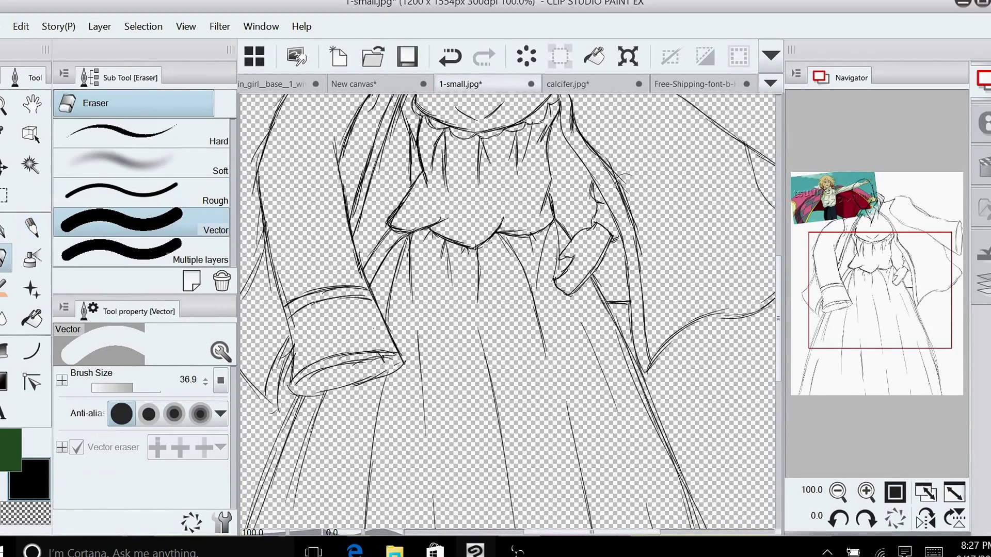
key(p)
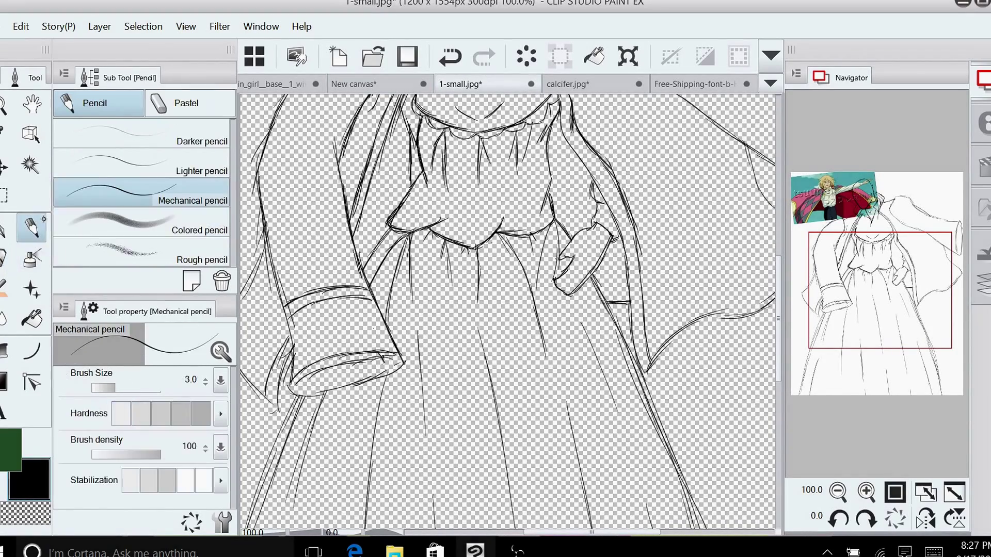
Draw a double-lined cuff band around the outstretched sleeve and darken the cape's outer outline beneath both sleeves
drag(902, 277, 927, 229)
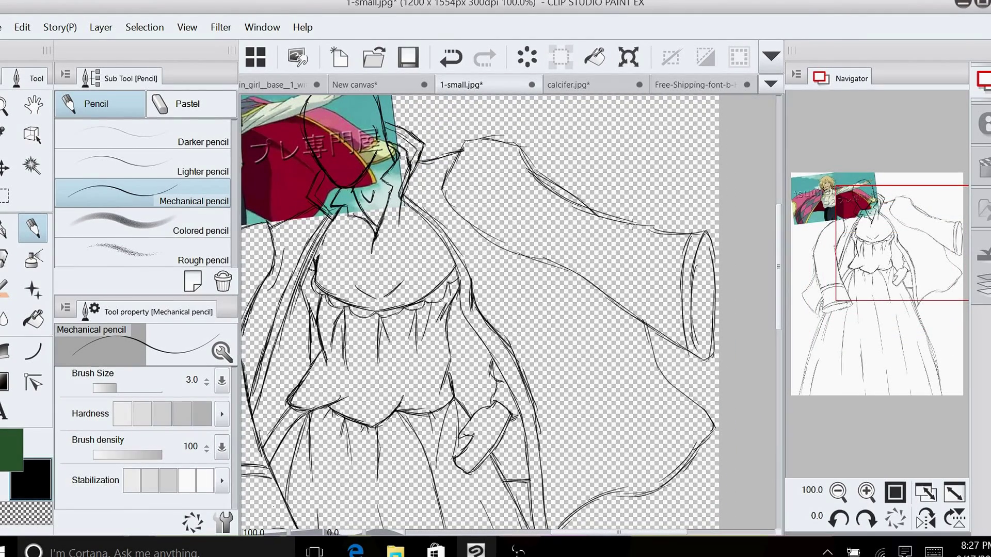
drag(641, 228, 627, 305)
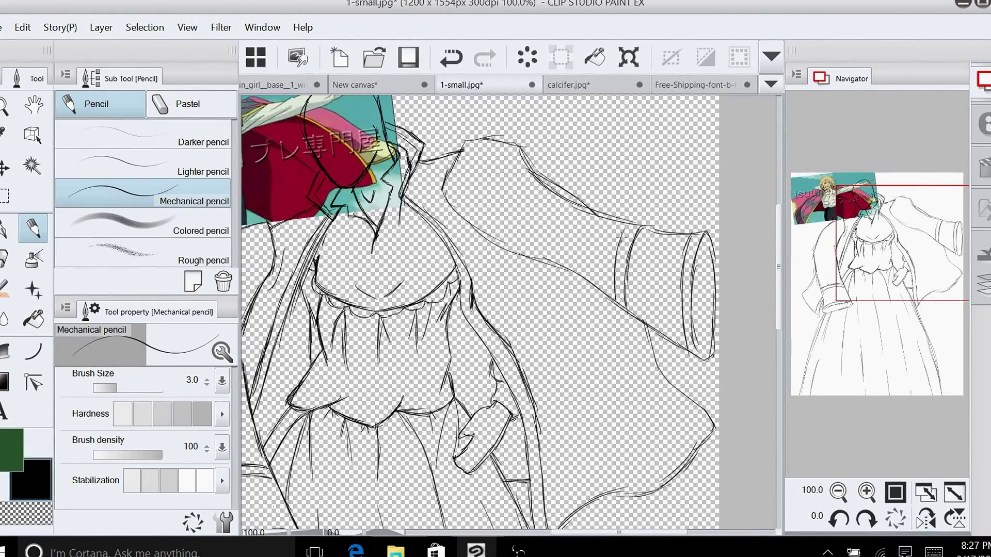
drag(915, 247, 830, 196)
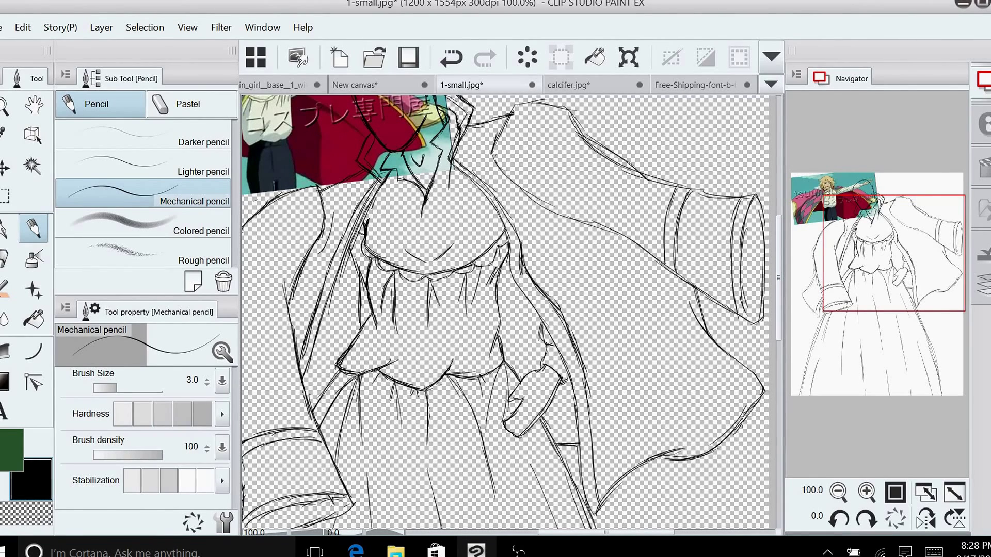
drag(946, 242, 890, 296)
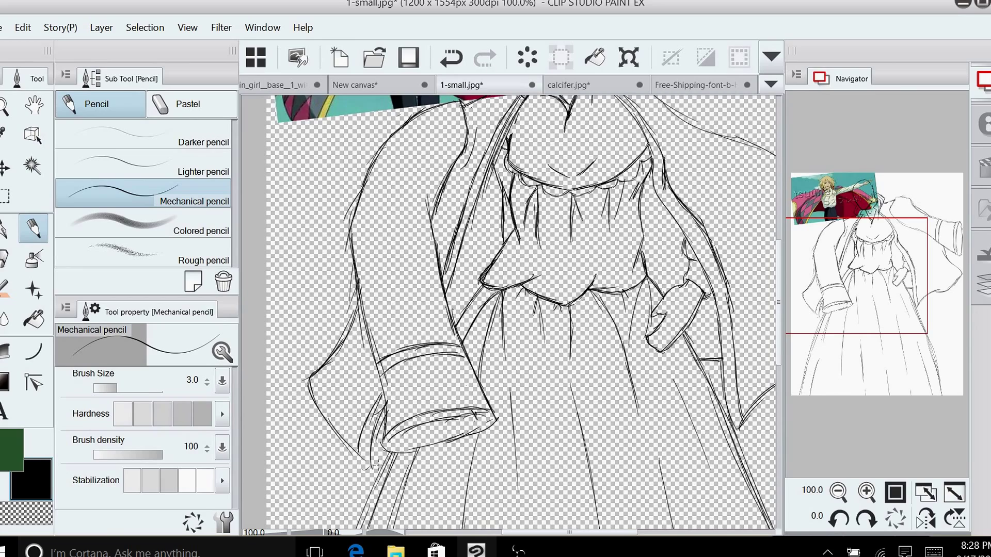
drag(891, 278, 899, 231)
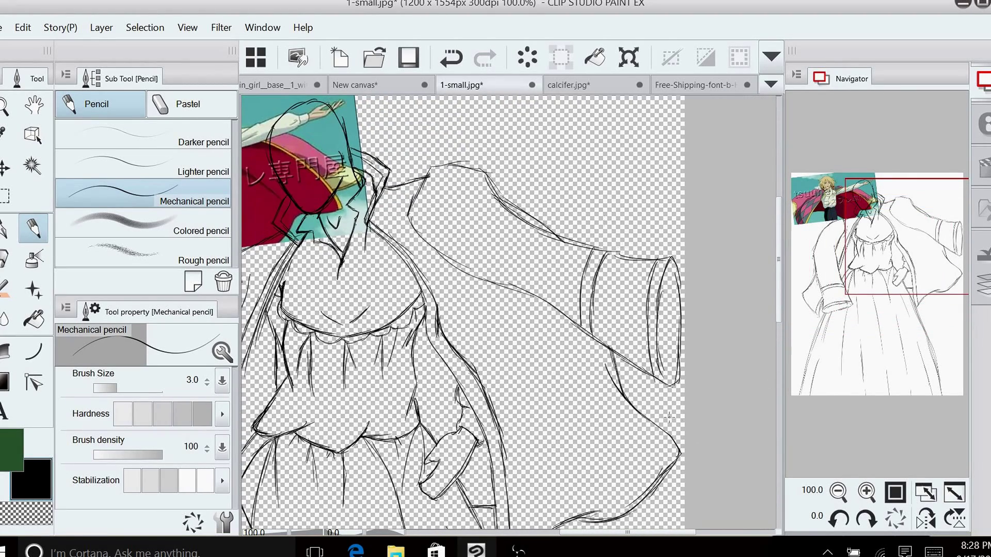
Draw fold lines along the outstretched sleeve's underside, down the cape panel below it, and beside the top's waist
mouse_move(493, 269)
mouse_down()
mouse_move(522, 288)
mouse_move(499, 273)
mouse_move(514, 274)
mouse_move(587, 332)
mouse_up()
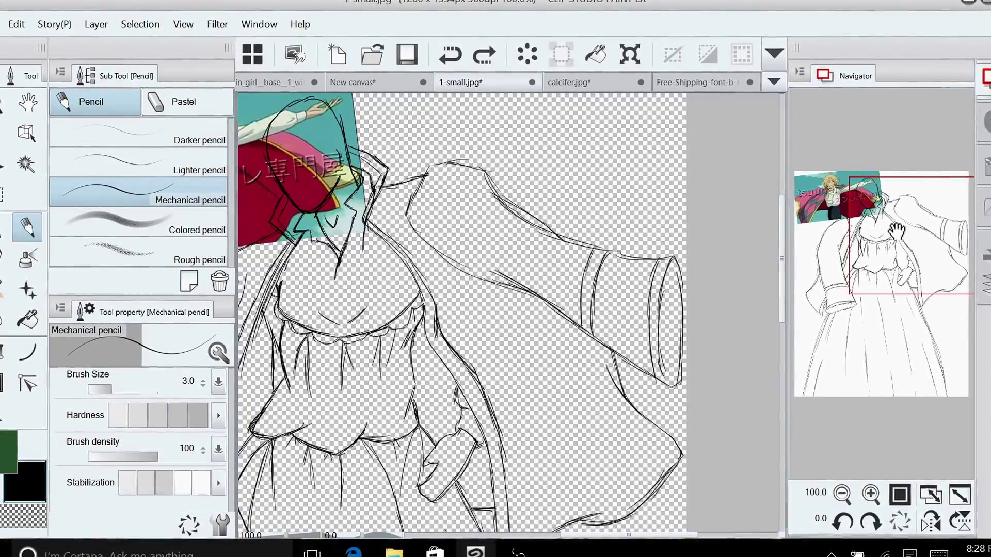
drag(898, 225, 855, 222)
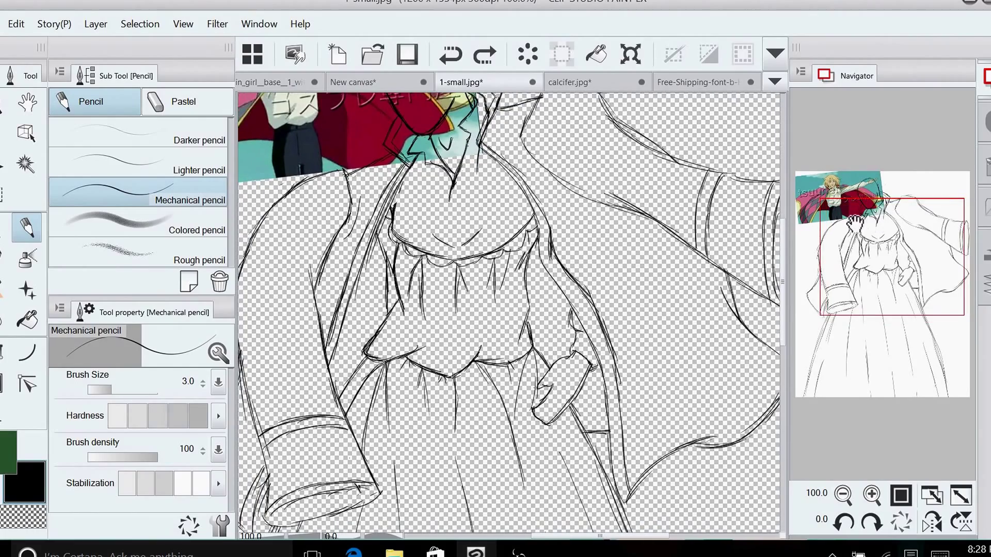
mouse_move(638, 248)
mouse_down()
mouse_move(681, 346)
mouse_move(689, 359)
mouse_move(701, 350)
mouse_move(721, 378)
mouse_up()
drag(682, 339, 724, 378)
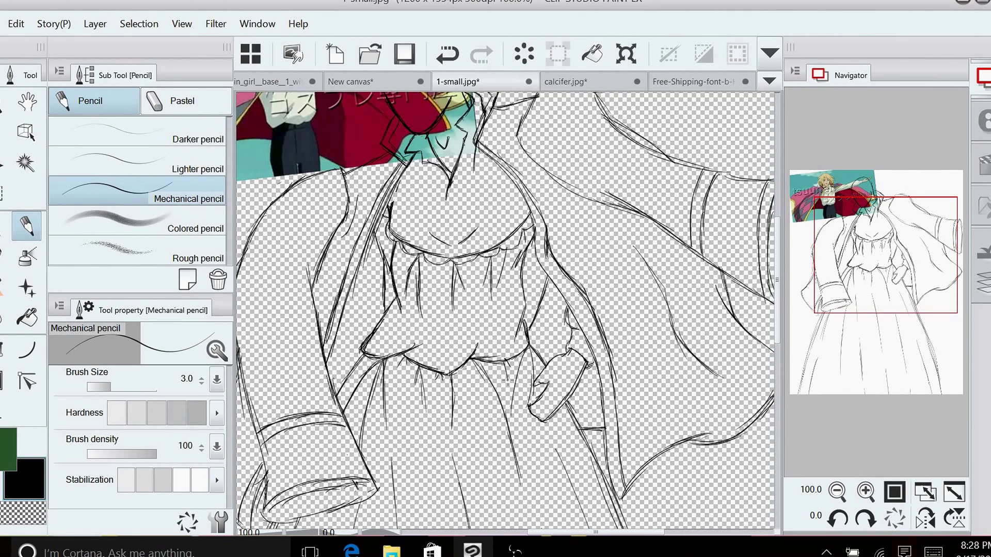
drag(348, 341, 349, 356)
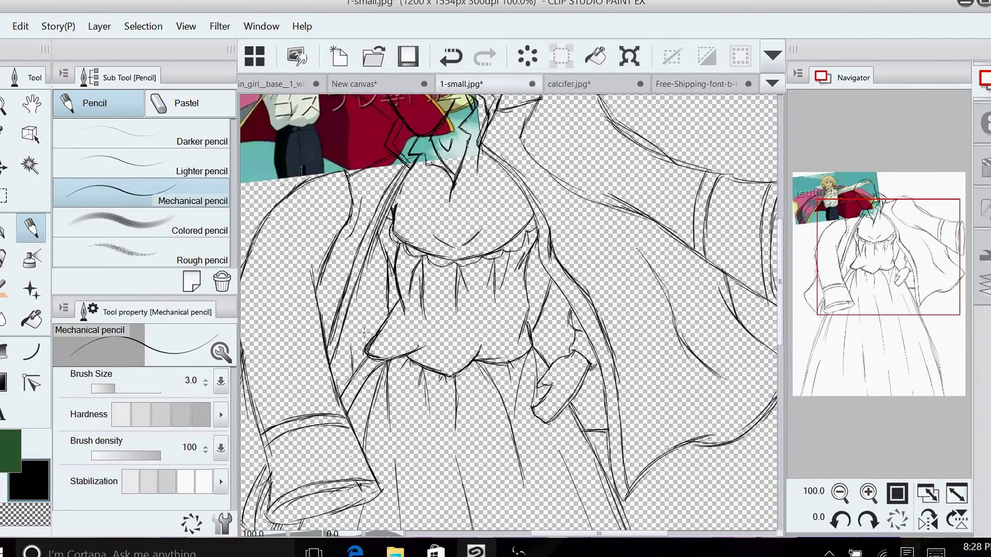
Draw fold lines across the cape's hem corner behind the hanging sleeve's cuff
mouse_move(894, 284)
mouse_down()
mouse_move(896, 305)
mouse_move(895, 257)
mouse_move(897, 266)
mouse_move(808, 246)
mouse_move(845, 277)
mouse_up()
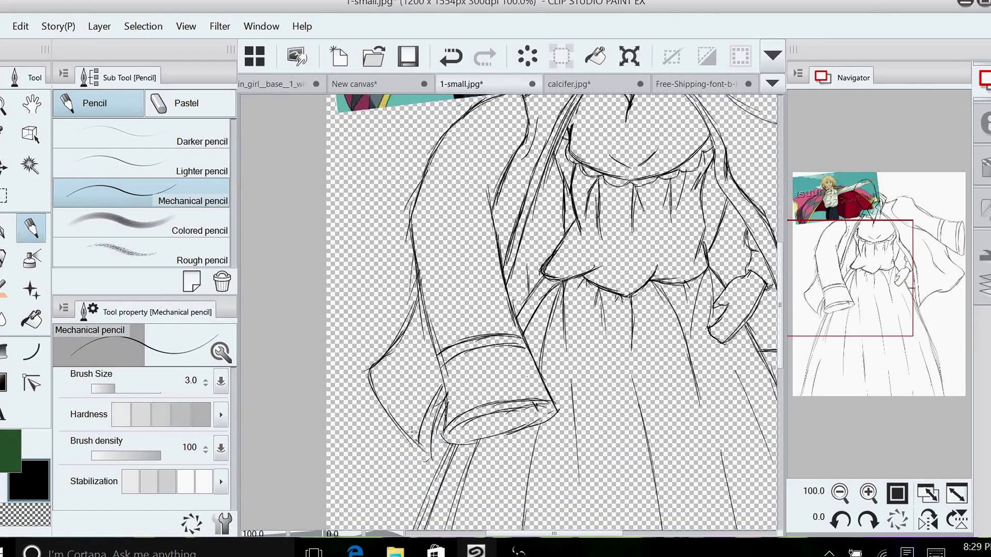
mouse_move(851, 268)
mouse_down()
mouse_move(843, 247)
mouse_move(821, 264)
mouse_up()
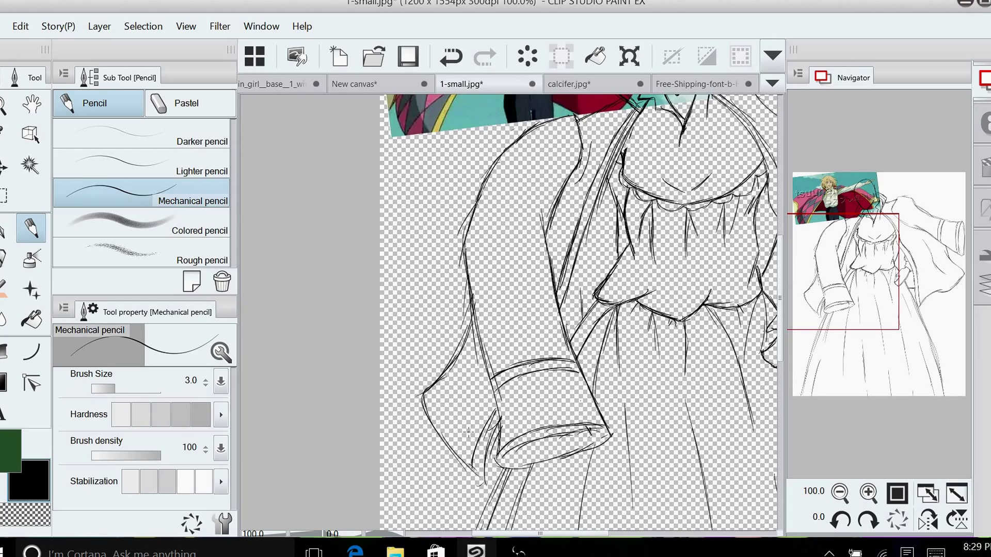
mouse_move(469, 432)
mouse_down()
mouse_move(470, 467)
mouse_move(469, 454)
mouse_up()
drag(482, 390, 470, 429)
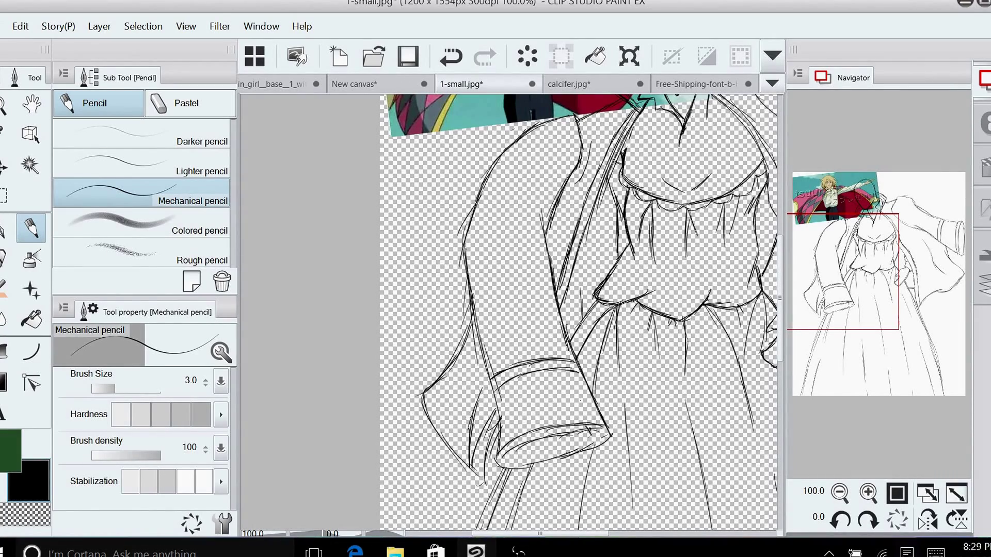
drag(482, 388, 430, 419)
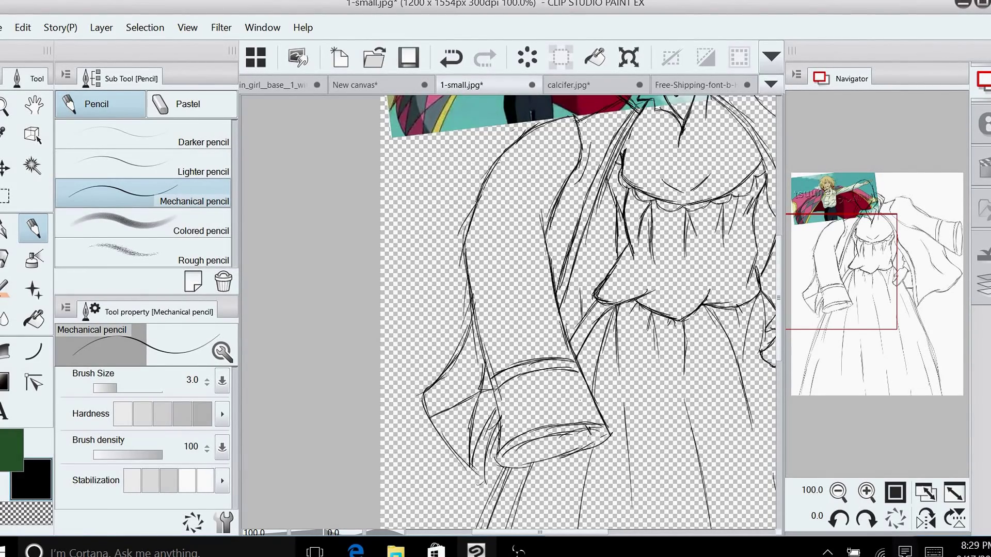
Add fold lines between the hanging sleeve and the cape's front edge near the armpit, plus one above the cape's outer corner
drag(849, 253, 872, 260)
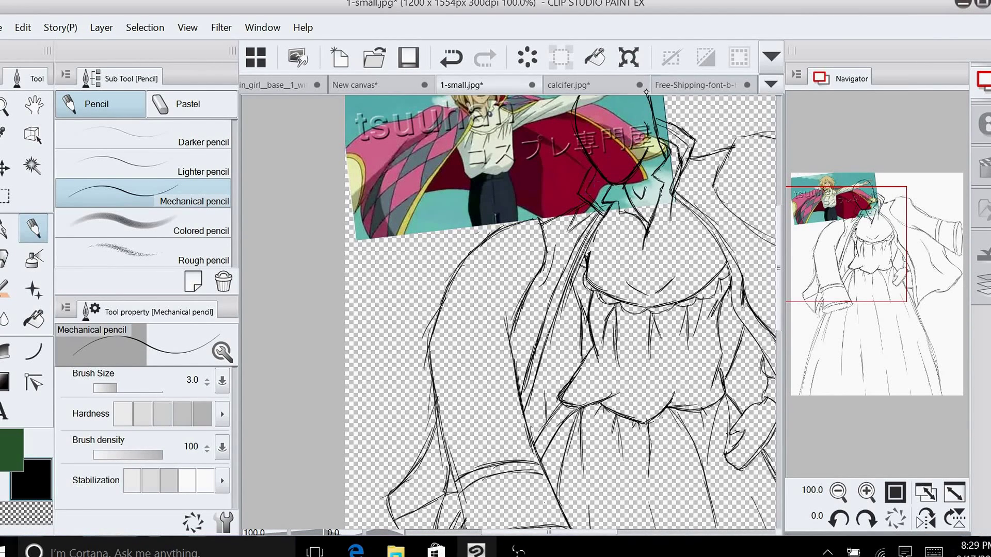
drag(568, 230, 557, 272)
mouse_move(566, 236)
mouse_down()
mouse_move(561, 258)
mouse_move(546, 251)
mouse_move(523, 319)
mouse_up()
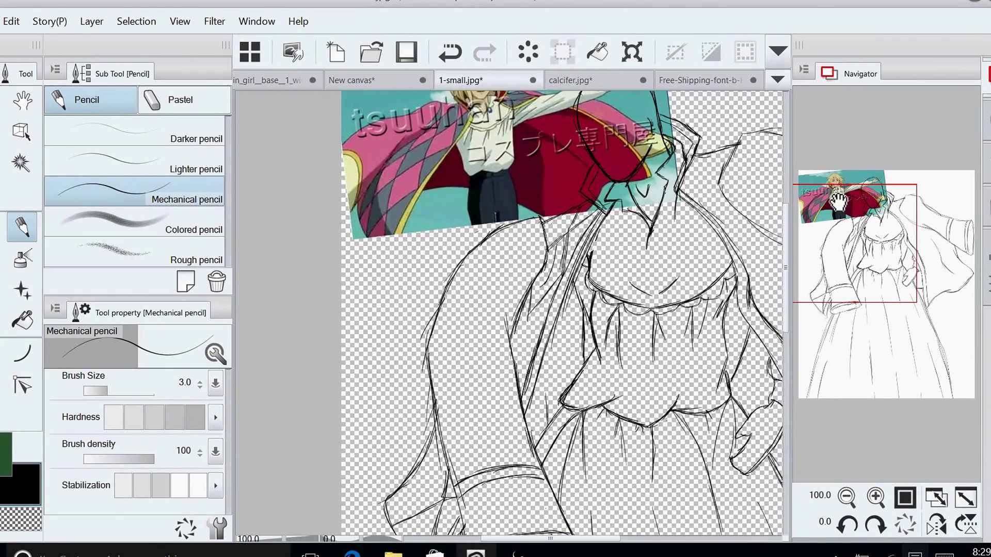
drag(837, 202, 837, 217)
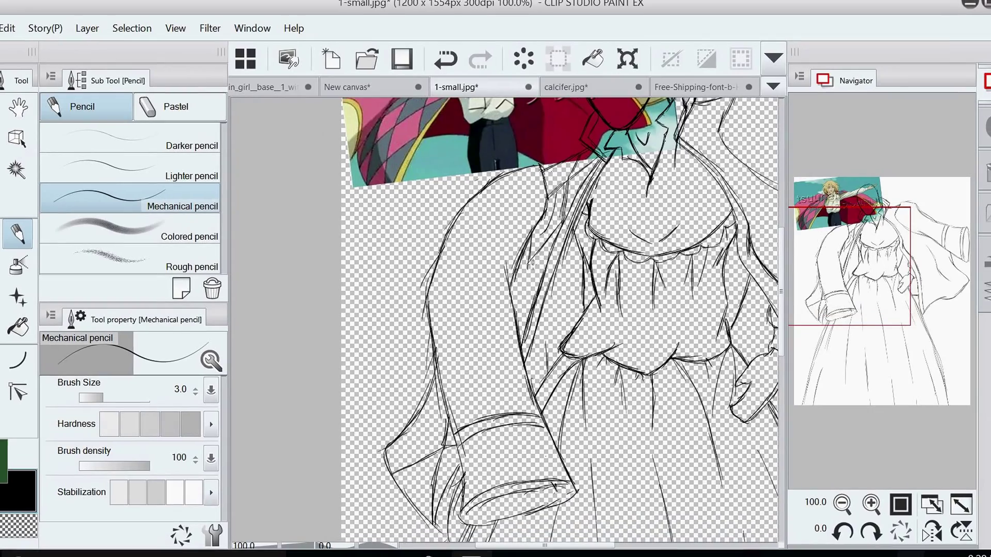
drag(529, 281, 529, 308)
drag(528, 262, 511, 286)
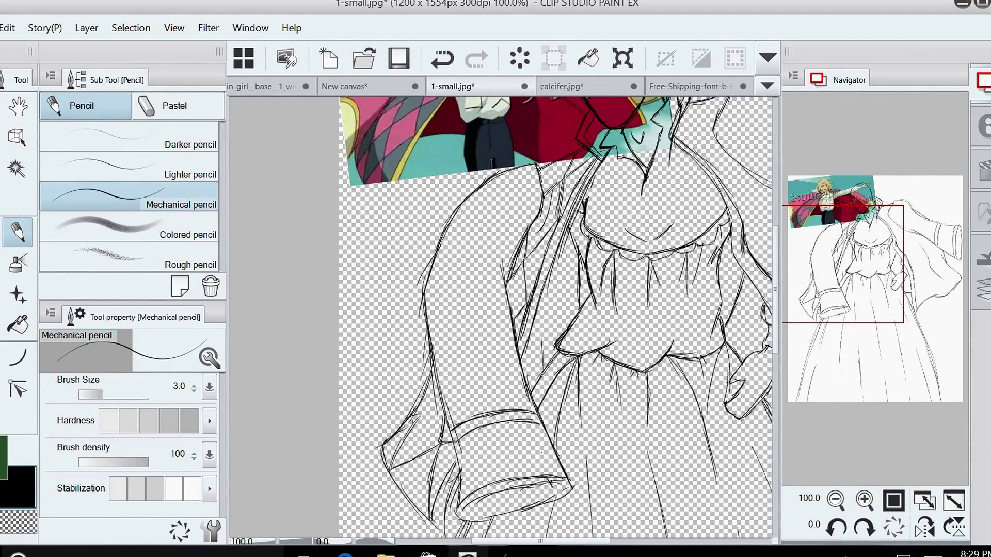
drag(413, 415, 432, 373)
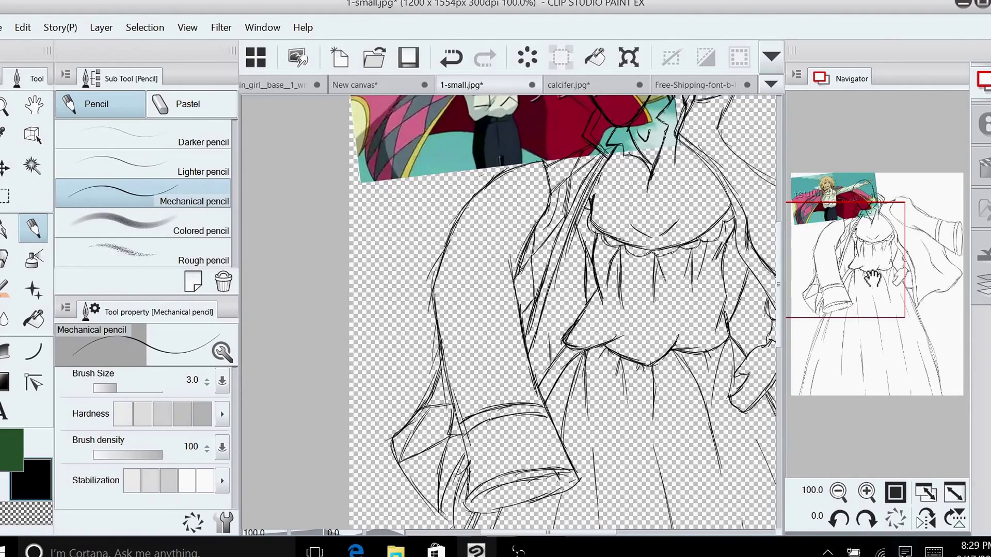
Draw crossing fold lines on the cape from its pointed hem and wavy lower edge up toward the bent arm
mouse_move(870, 276)
mouse_down()
mouse_move(880, 261)
mouse_move(907, 254)
mouse_move(921, 271)
mouse_up()
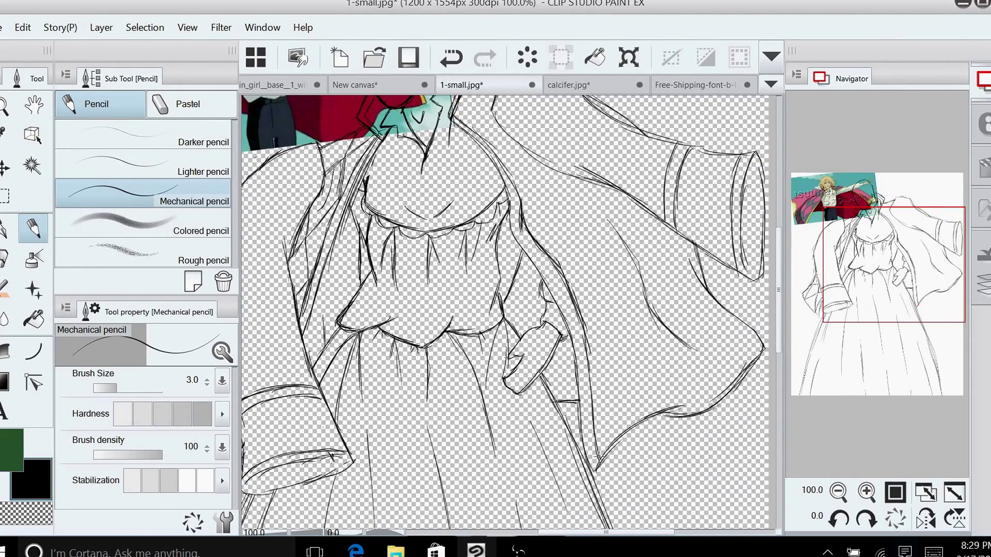
drag(601, 449, 616, 375)
mouse_move(607, 410)
mouse_down()
mouse_move(636, 346)
mouse_move(625, 370)
mouse_move(642, 372)
mouse_move(665, 399)
mouse_move(578, 306)
mouse_up()
drag(617, 354, 571, 297)
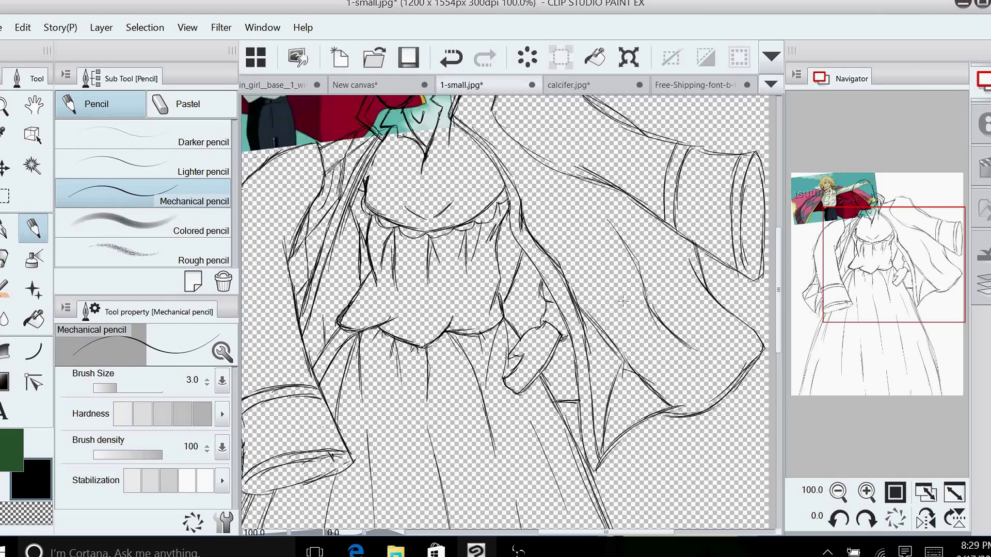
Draw vertical and diagonal fold lines across the cape panel below the outstretched sleeve
mouse_move(633, 299)
mouse_down()
mouse_move(624, 362)
mouse_move(627, 329)
mouse_up()
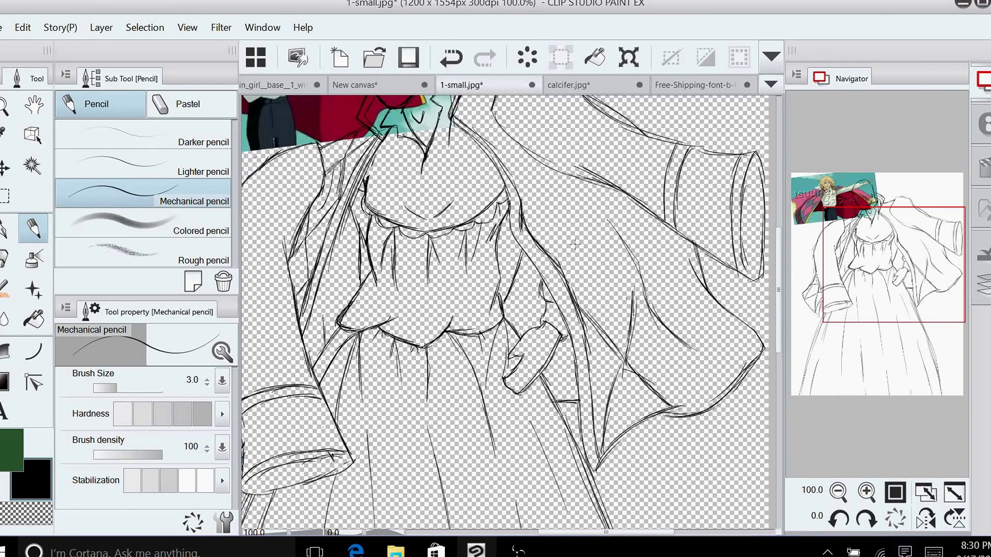
drag(574, 240, 580, 288)
mouse_move(572, 235)
mouse_down()
mouse_move(580, 286)
mouse_move(578, 255)
mouse_move(599, 246)
mouse_move(638, 289)
mouse_move(631, 346)
mouse_up()
mouse_move(613, 256)
mouse_down()
mouse_move(634, 276)
mouse_move(634, 309)
mouse_up()
Add fold lines at the outstretched arm's armpit along the cape's front edge, and between the collar and that shoulder
drag(871, 276, 849, 247)
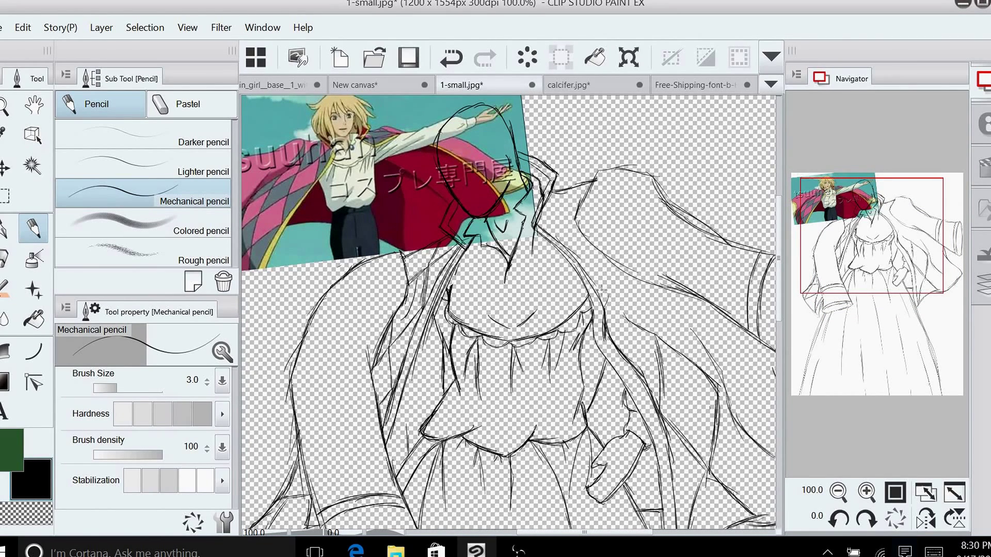
drag(605, 309, 609, 256)
drag(652, 330, 645, 281)
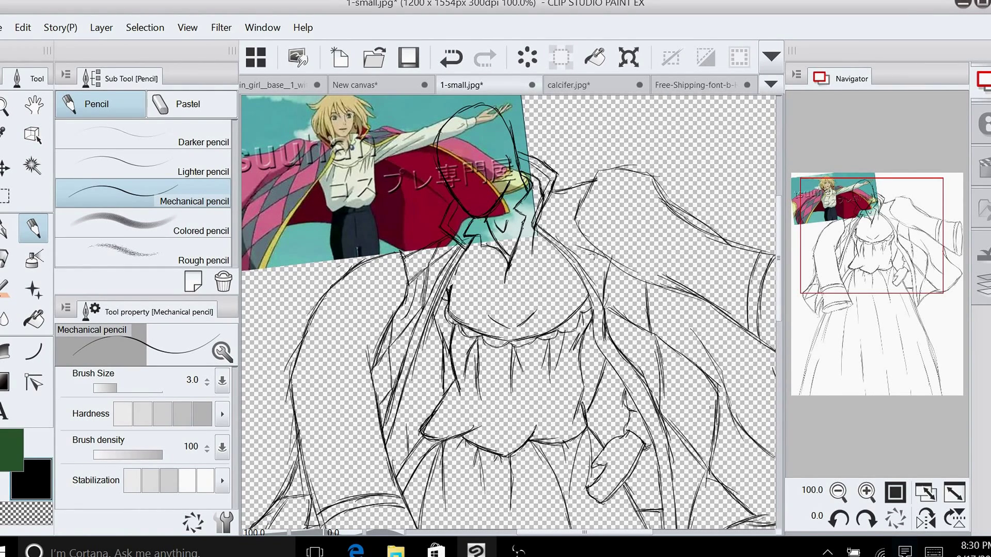
drag(563, 243, 547, 200)
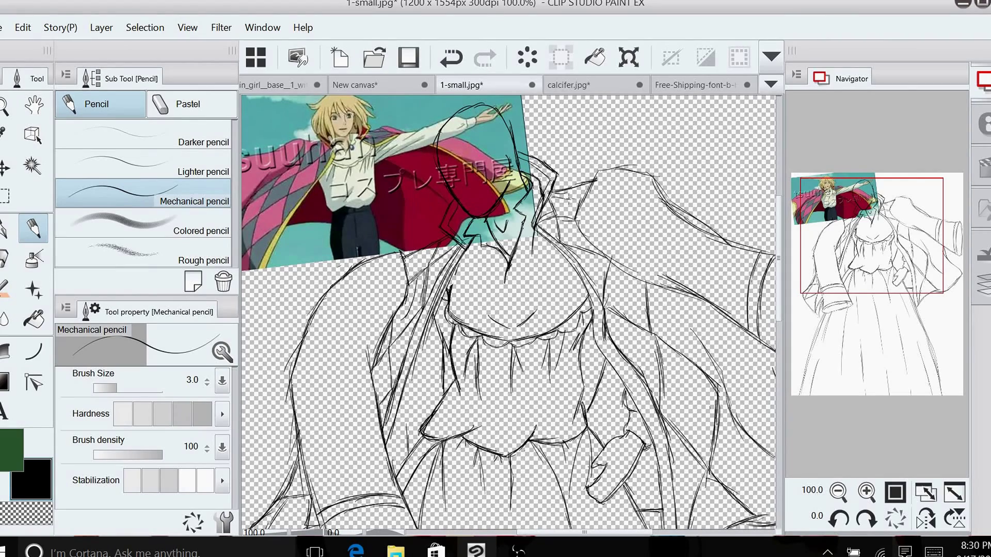
drag(554, 199, 593, 185)
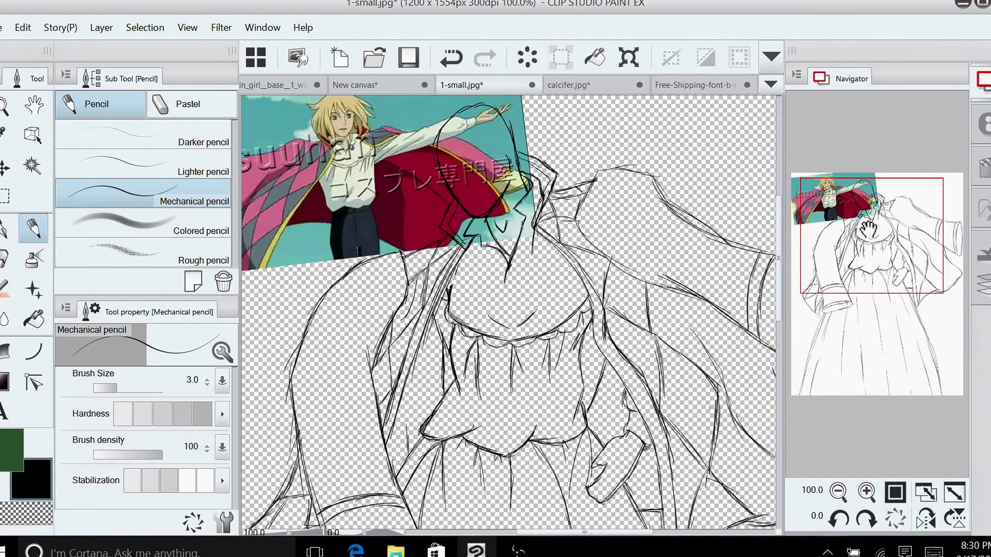
Draw fold lines up from the cape's wavy lower edge and diagonally across toward its outer corner
drag(868, 229, 913, 264)
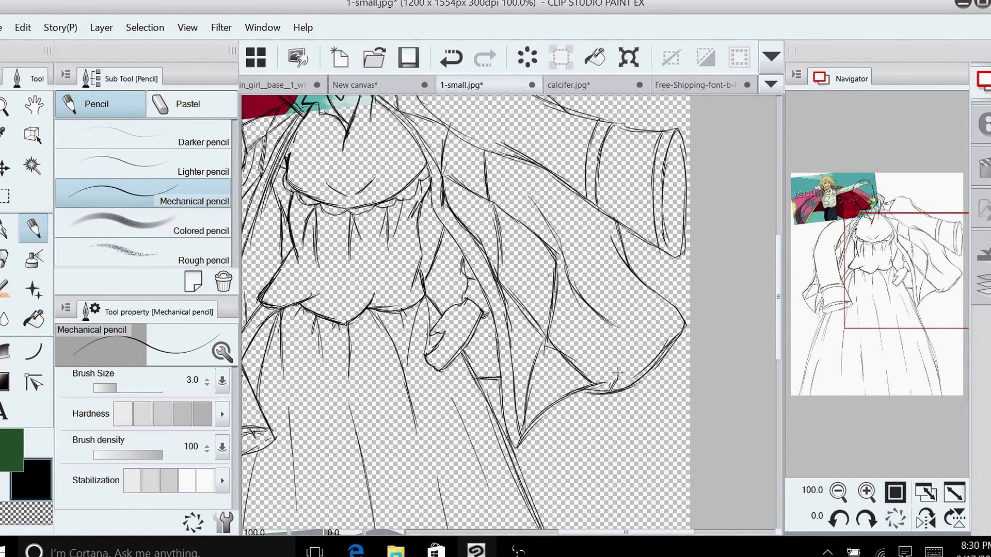
mouse_move(617, 354)
mouse_down()
mouse_move(612, 398)
mouse_move(617, 359)
mouse_move(658, 360)
mouse_up()
drag(614, 334, 616, 347)
mouse_move(551, 254)
mouse_down()
mouse_move(586, 283)
mouse_move(617, 337)
mouse_up()
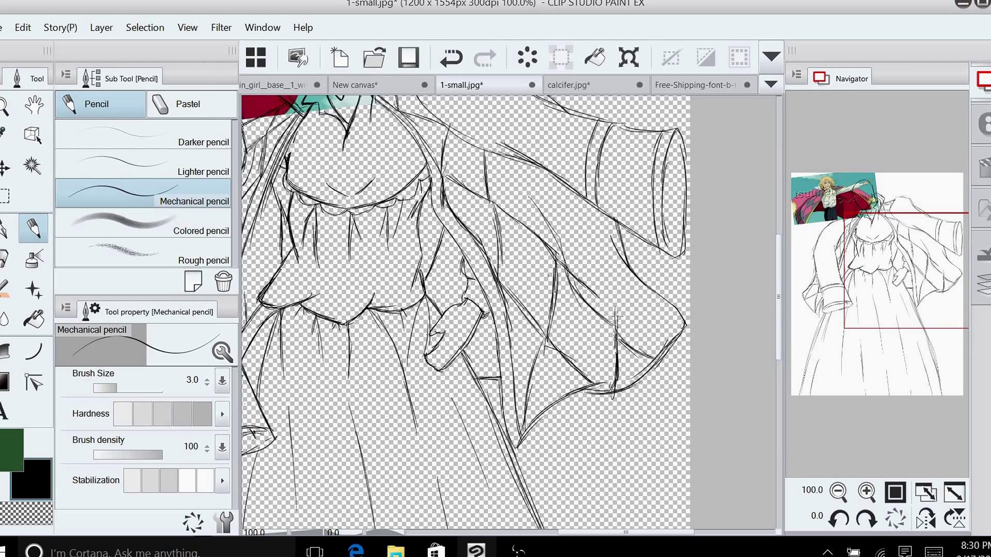
Add fold lines through the cape's central panel, running from the outstretched sleeve's underside down toward the vertical fold at the hem
mouse_move(573, 277)
mouse_down()
mouse_move(621, 338)
mouse_move(610, 257)
mouse_up()
mouse_move(616, 297)
mouse_down()
mouse_move(606, 250)
mouse_move(551, 238)
mouse_move(533, 215)
mouse_move(553, 247)
mouse_up()
drag(521, 189, 589, 232)
mouse_move(549, 203)
mouse_down()
mouse_move(597, 233)
mouse_move(611, 279)
mouse_up()
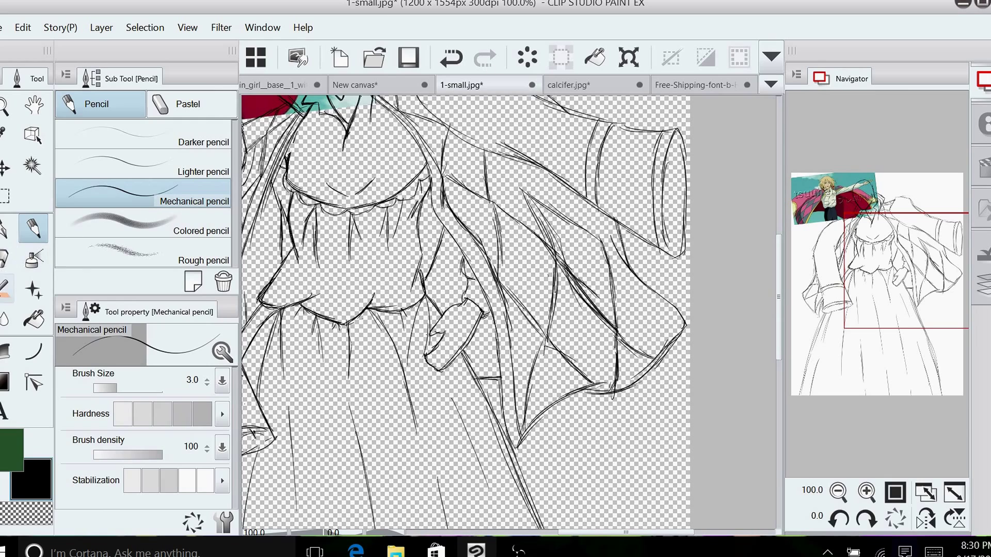
Rework and darken the two diagonal fold lines in the middle of the cape panel below the outstretched sleeve
key(e)
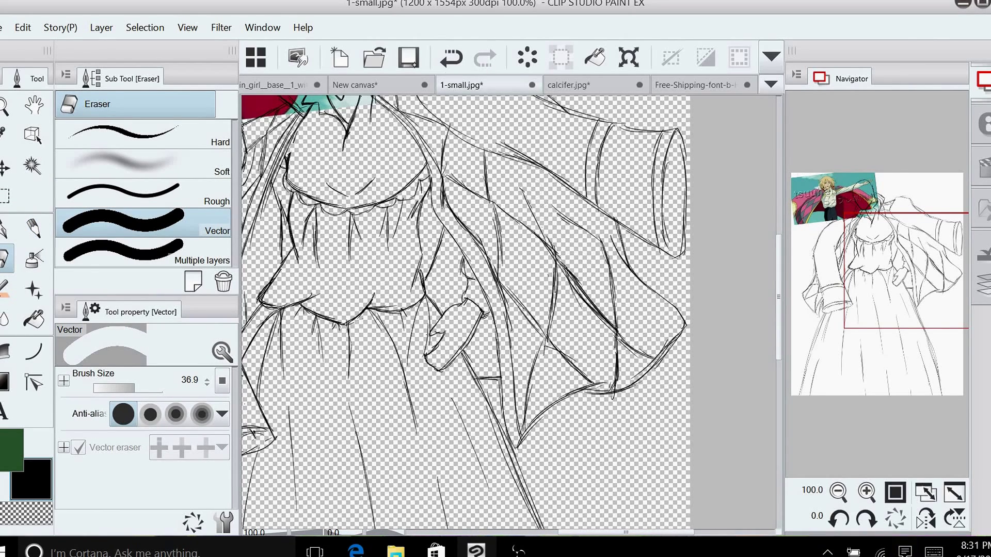
key(p)
mouse_move(546, 210)
mouse_down()
mouse_move(572, 221)
mouse_move(560, 268)
mouse_move(582, 291)
mouse_move(592, 280)
mouse_move(600, 300)
mouse_up()
key(e)
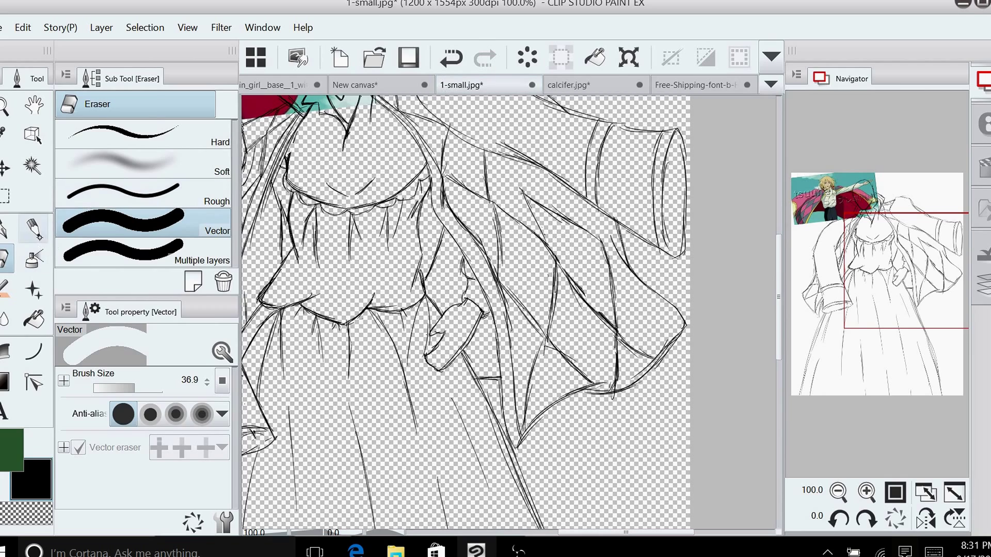
click(34, 229)
drag(542, 234, 558, 261)
drag(526, 203, 549, 248)
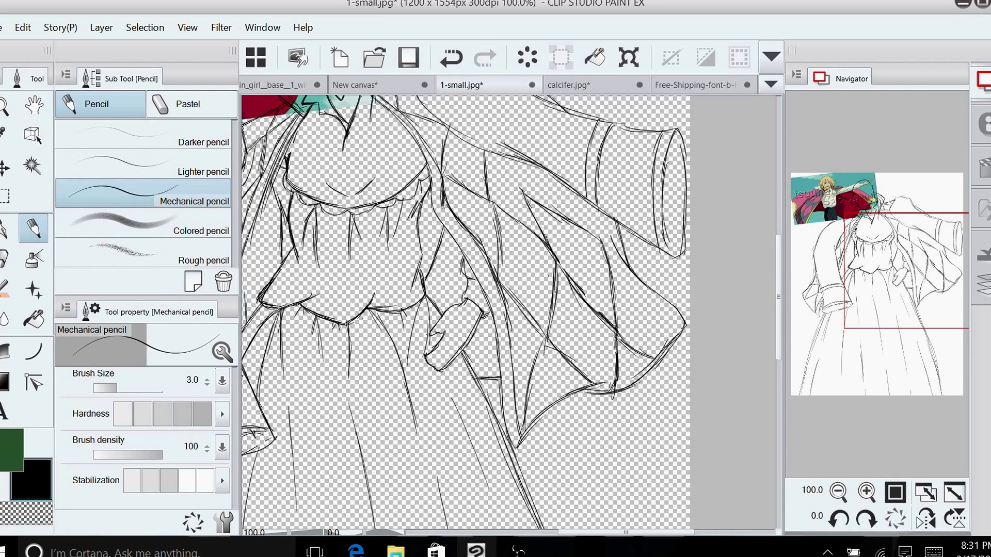
Add short folds under the outstretched sleeve's upper part, near the cape's outer corner, and between the central diagonal folds
mouse_move(485, 153)
mouse_down()
mouse_move(522, 194)
mouse_move(522, 185)
mouse_up()
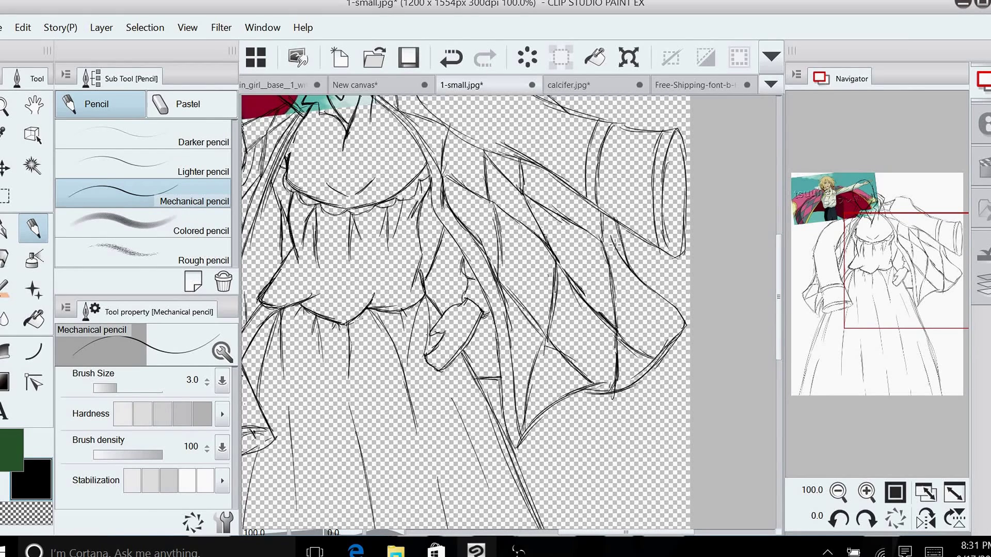
mouse_move(601, 240)
mouse_down()
mouse_move(652, 296)
mouse_move(662, 351)
mouse_up()
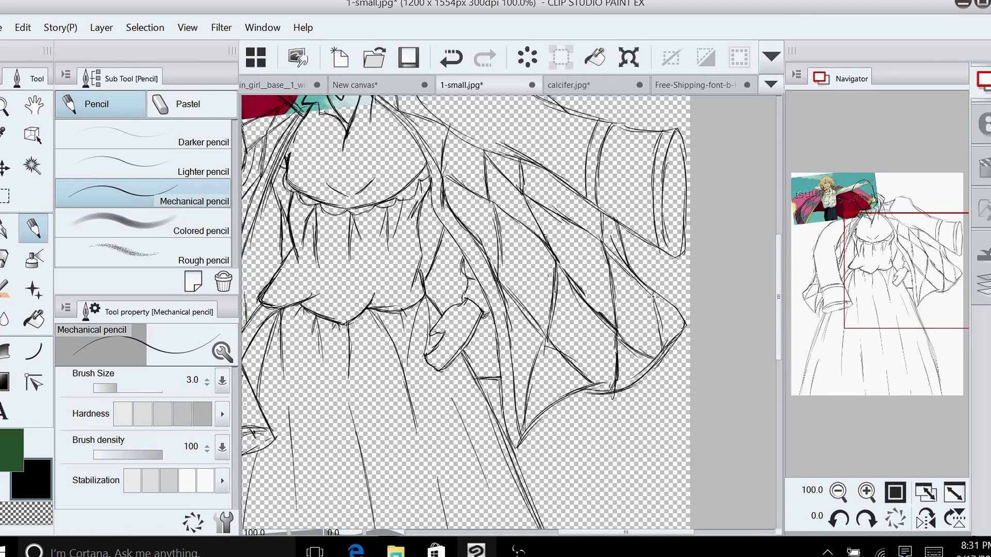
drag(830, 234, 867, 242)
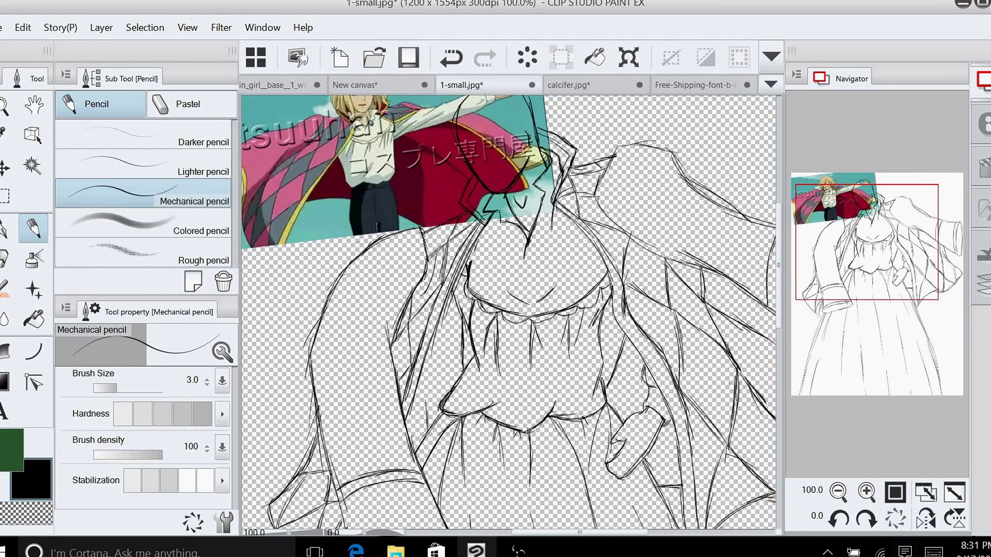
drag(901, 237, 906, 279)
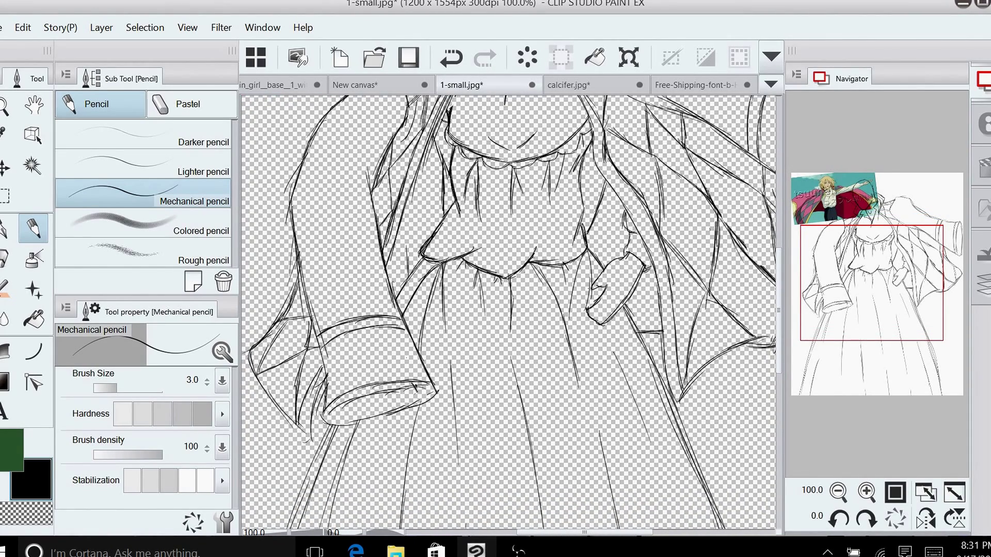
drag(905, 316, 933, 303)
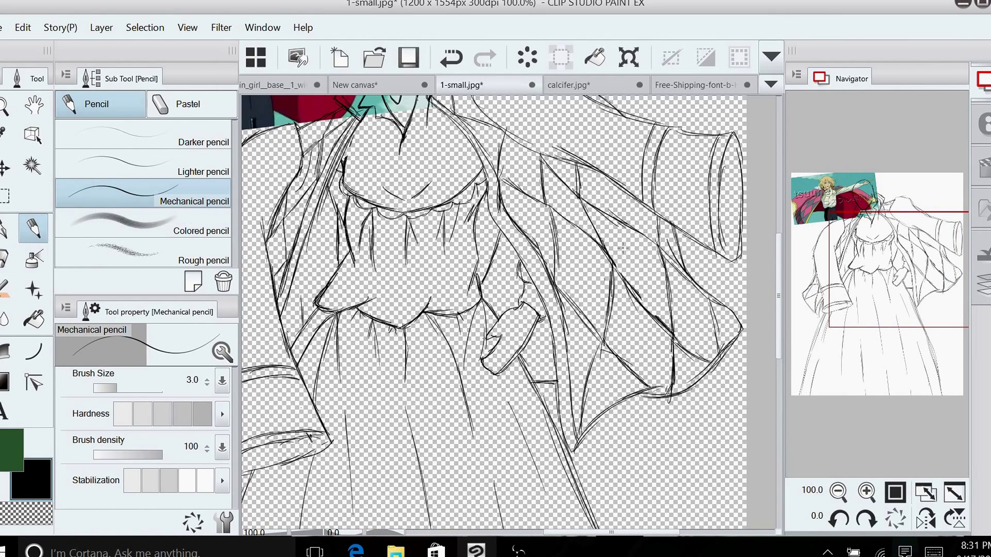
drag(624, 248, 660, 297)
Draw a curved fold on the outstretched arm's shoulder, plus fold lines at the hanging sleeve's elbow and shoulder
drag(902, 285, 821, 176)
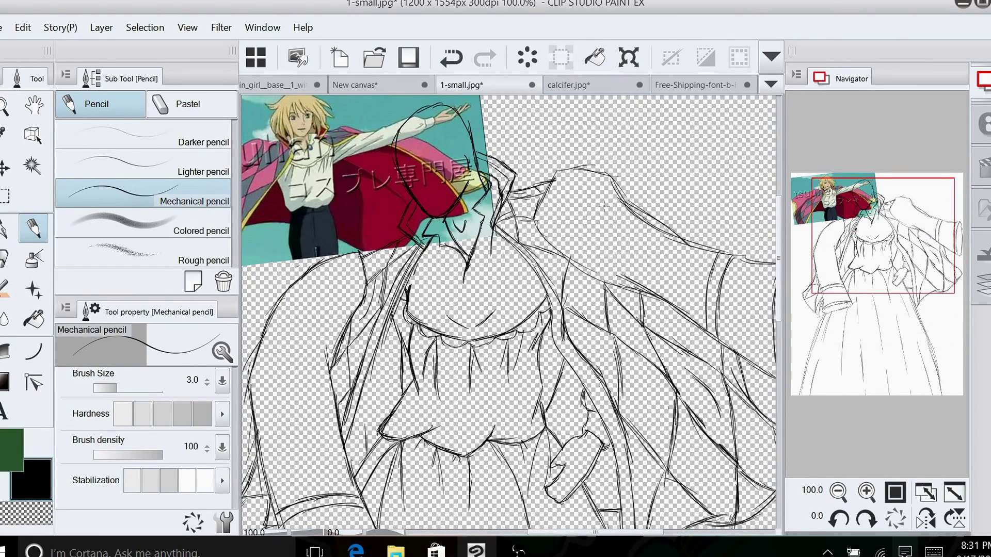
mouse_move(588, 190)
mouse_down()
mouse_move(569, 207)
mouse_move(565, 238)
mouse_up()
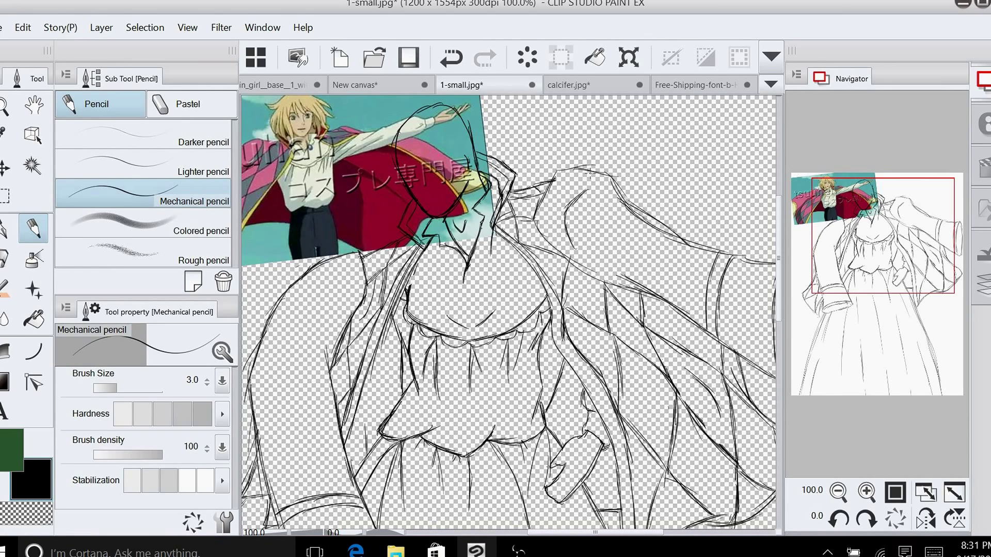
drag(887, 260, 873, 275)
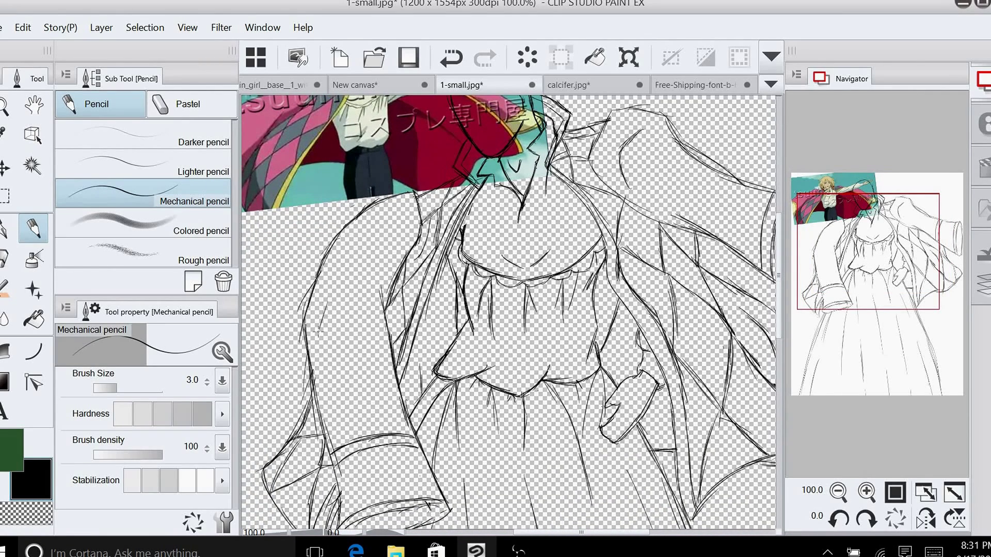
drag(320, 347, 326, 378)
drag(322, 360, 334, 393)
drag(408, 206, 403, 214)
drag(413, 202, 411, 230)
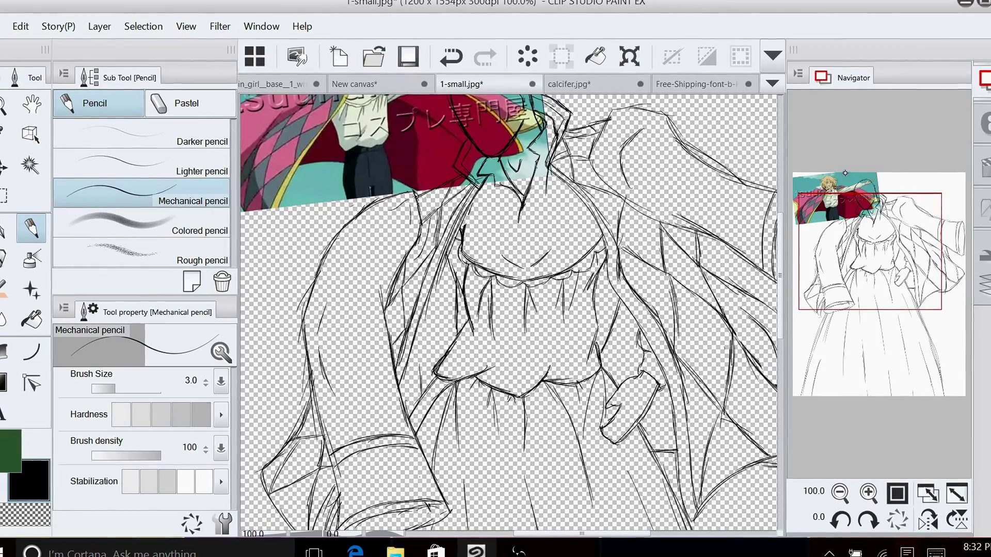
Choose the Vector eraser and make Layer 3 the active layer
drag(876, 240, 881, 275)
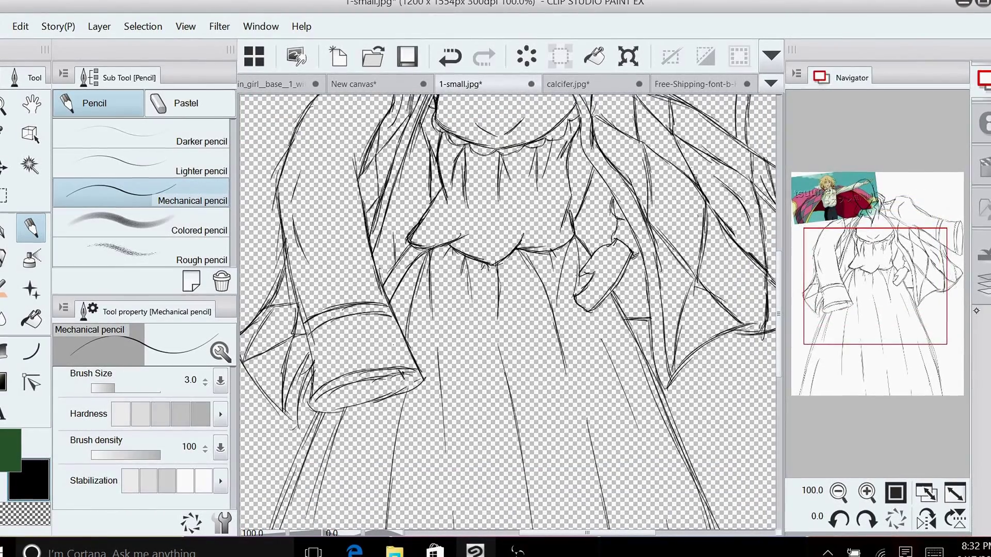
click(985, 256)
click(933, 345)
click(982, 80)
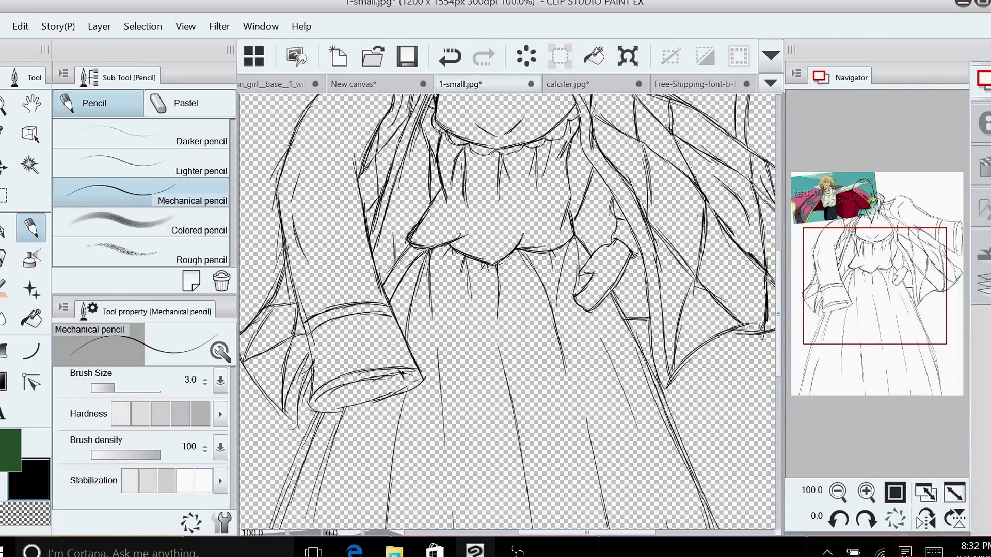
click(4, 256)
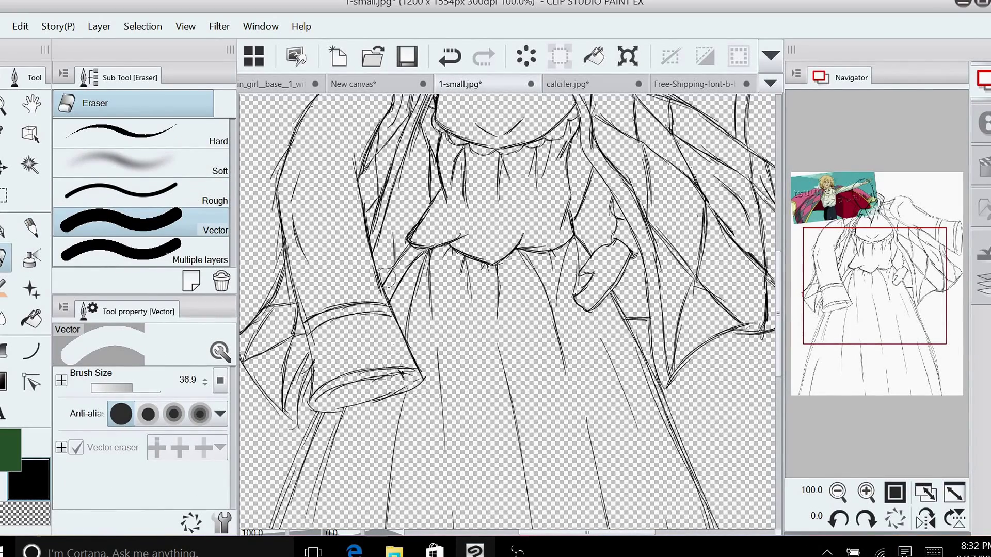
click(986, 253)
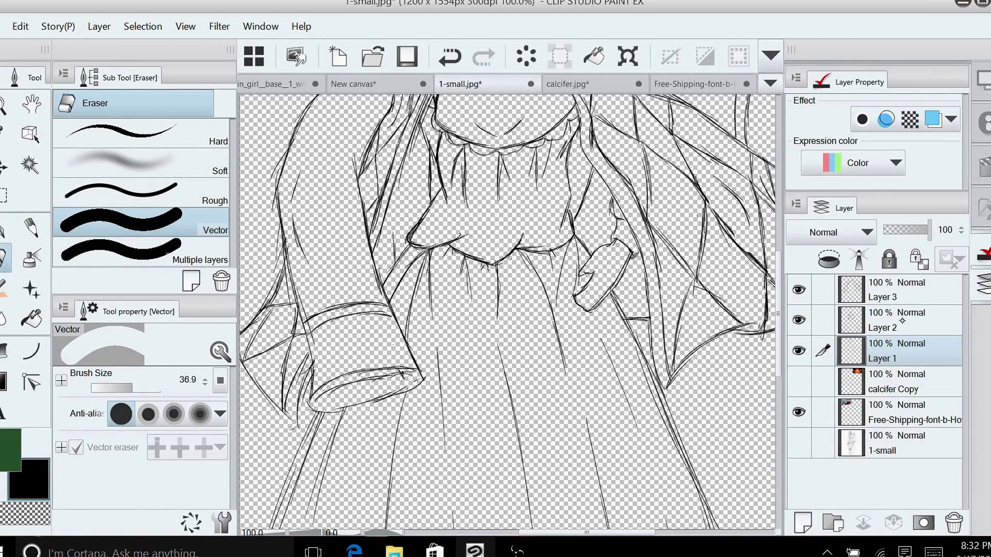
click(900, 320)
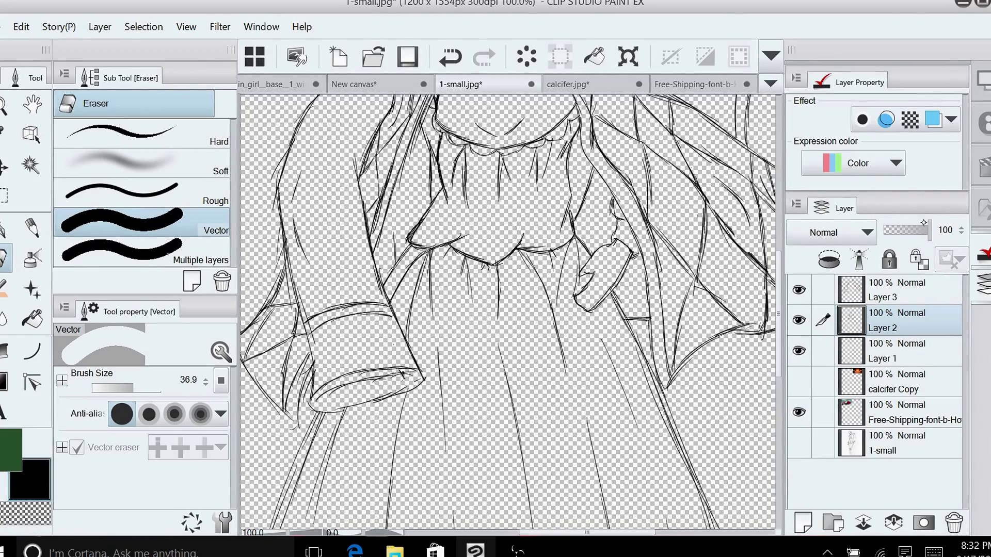
click(909, 295)
Clean up the hanging sleeve's cuff opening with the Vector eraser at size 3.4, and redraw its inner rim line in pencil
click(984, 80)
click(867, 492)
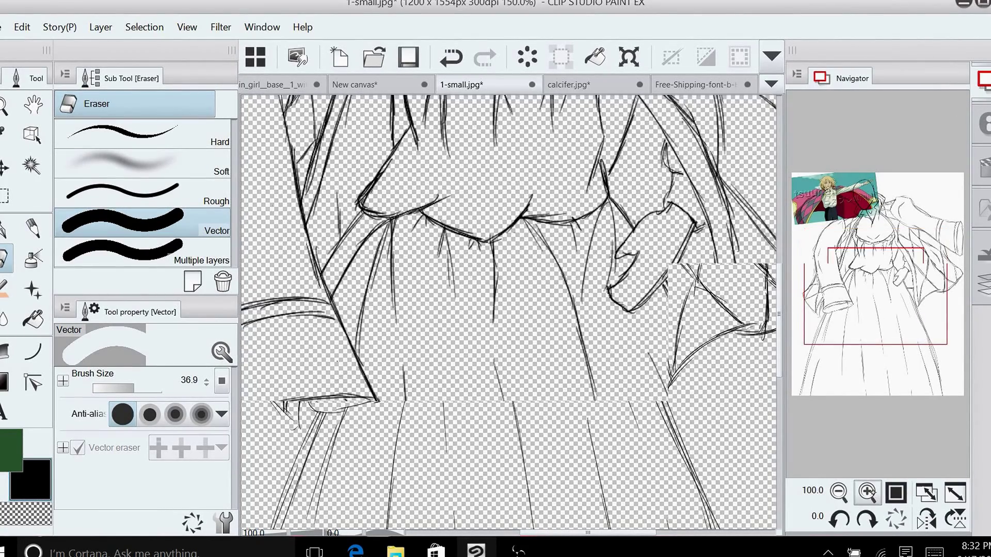
click(867, 492)
drag(884, 297, 850, 294)
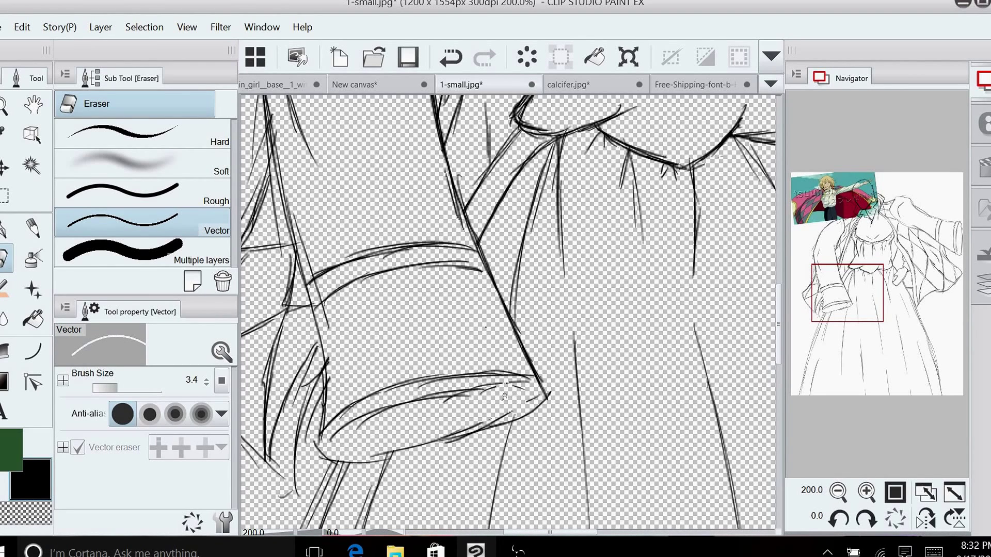
key(p)
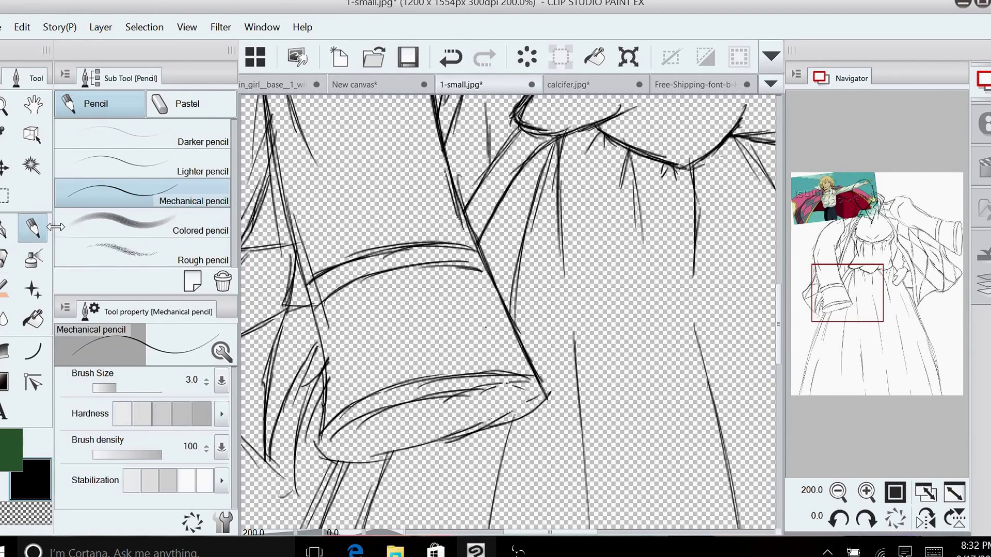
drag(528, 383, 485, 389)
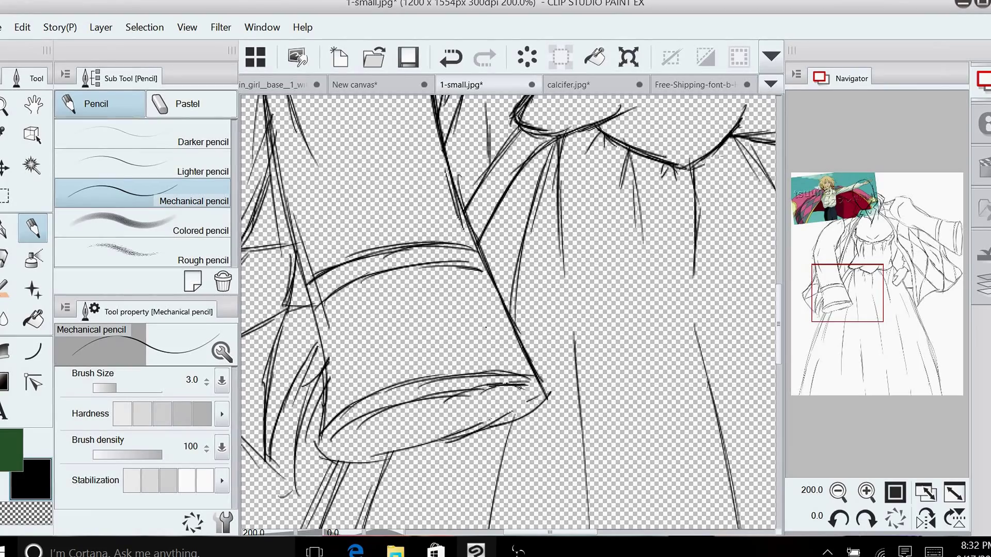
Draw a chain of alternating small round and long oval links across the neckline, joining both front edges of the cape's collar
click(838, 492)
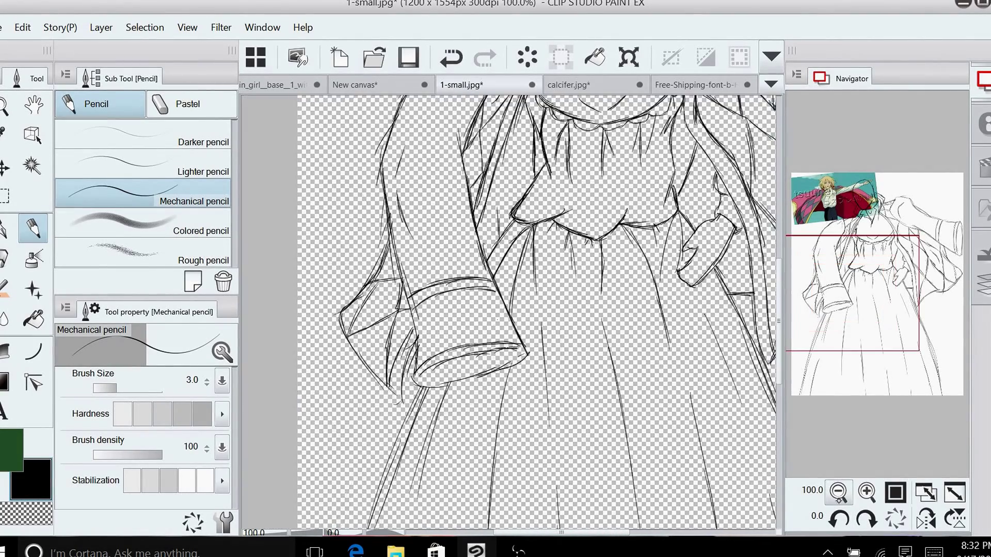
click(838, 491)
drag(870, 333, 865, 306)
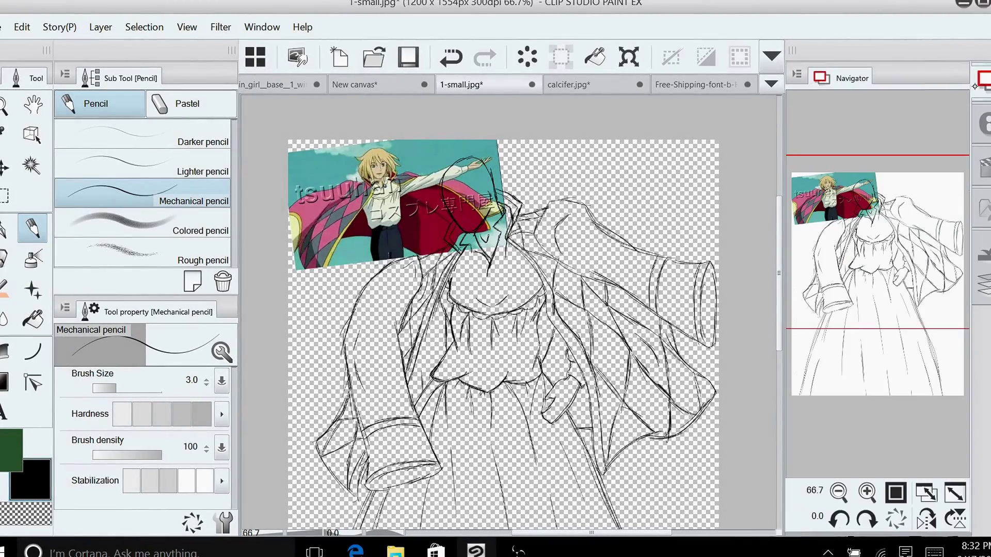
click(867, 492)
click(867, 492)
drag(907, 243, 872, 220)
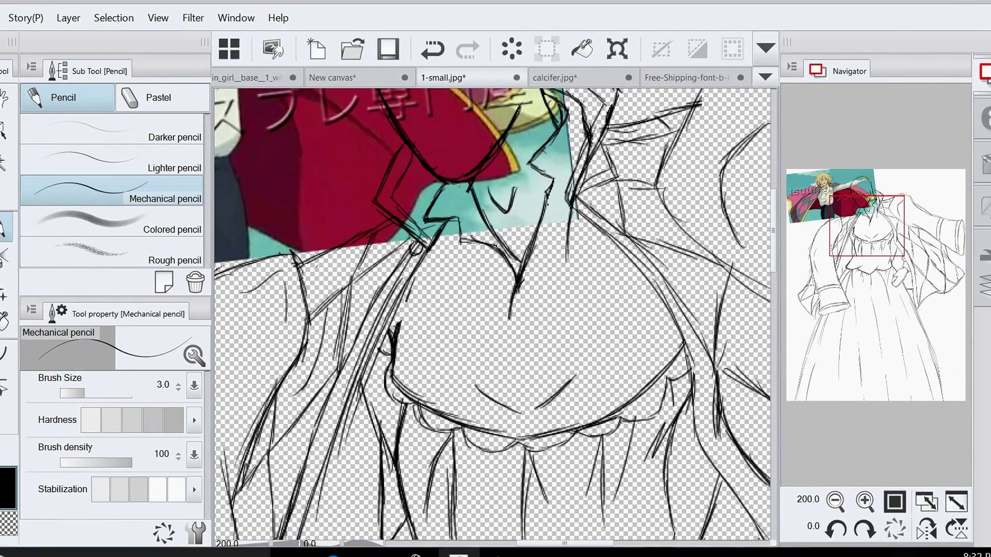
mouse_move(430, 259)
mouse_down()
mouse_move(448, 258)
mouse_move(432, 263)
mouse_up()
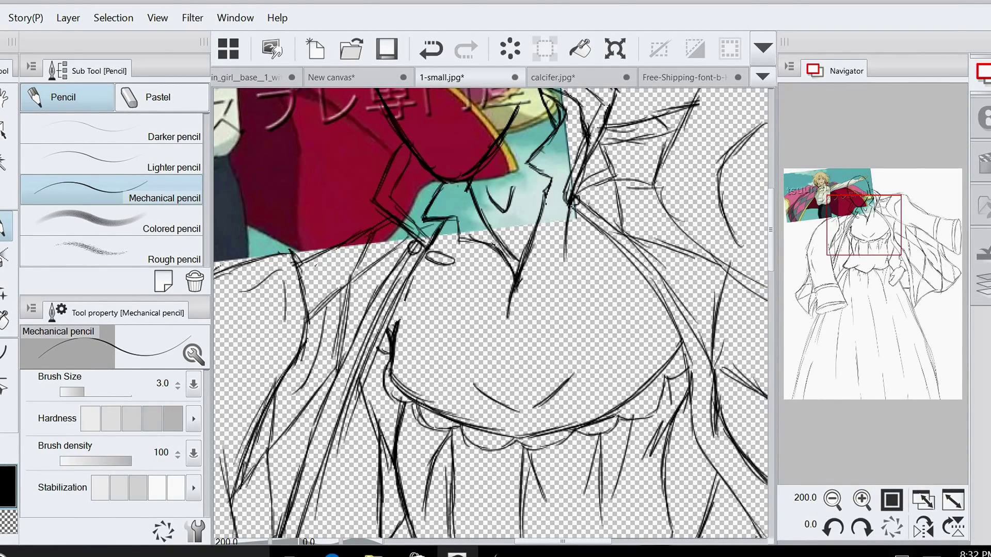
mouse_move(577, 198)
mouse_down()
mouse_move(548, 230)
mouse_move(571, 215)
mouse_up()
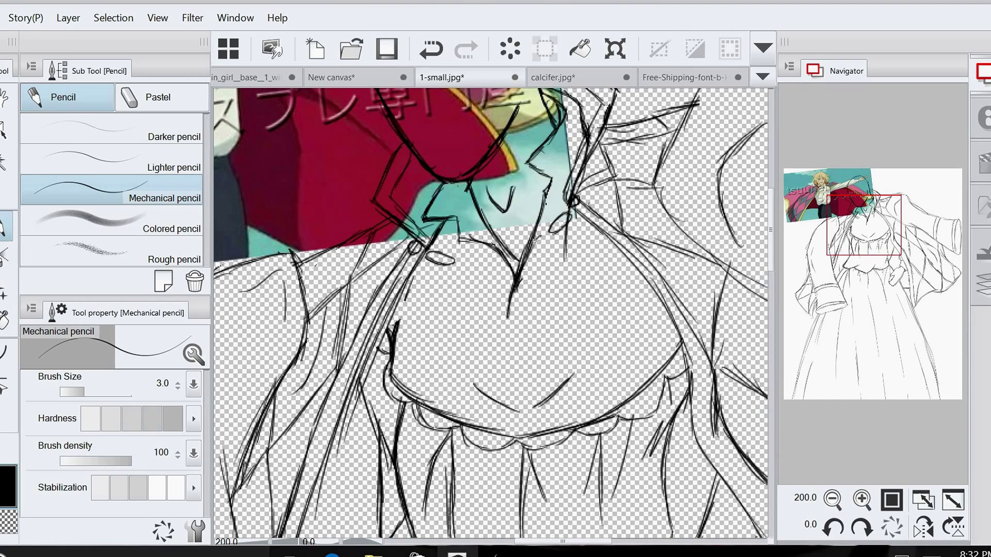
drag(458, 261, 458, 263)
mouse_move(471, 261)
mouse_down()
mouse_move(540, 259)
mouse_move(526, 248)
mouse_move(507, 260)
mouse_up()
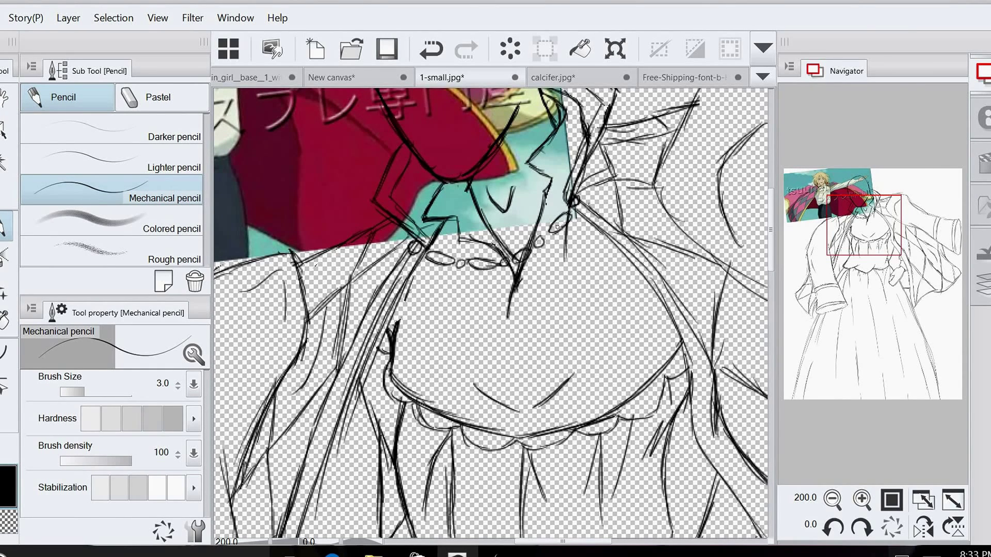
Add a new layer and sketch a necklace cord as two curved sides running down from the collar and meeting below the neckline
click(984, 286)
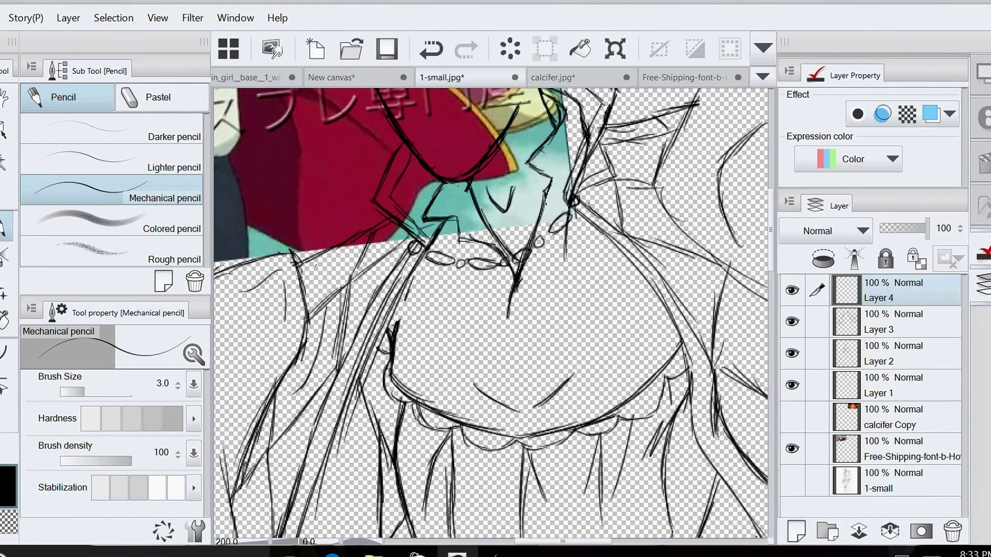
click(796, 531)
click(984, 72)
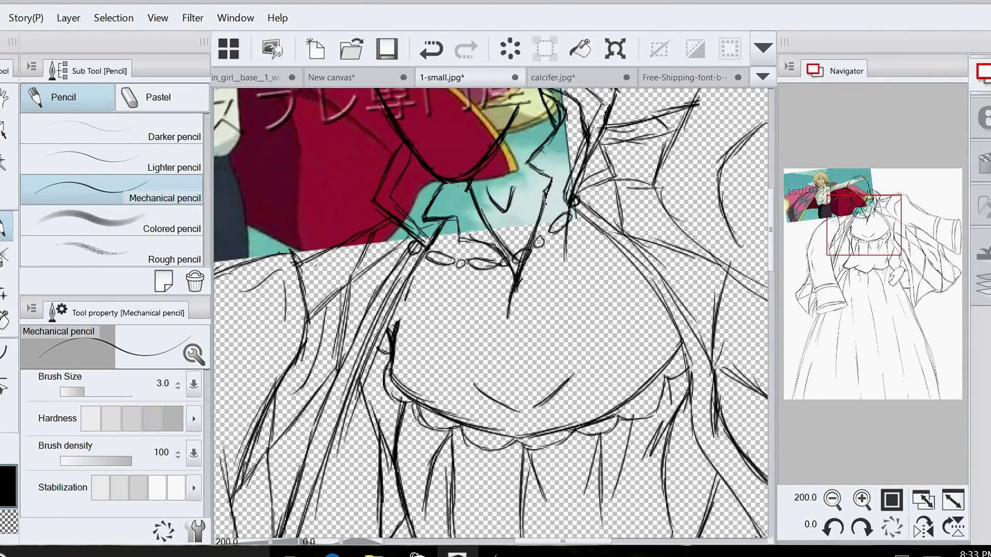
mouse_move(443, 227)
mouse_down()
mouse_move(473, 299)
mouse_move(460, 320)
mouse_up()
drag(470, 269, 463, 313)
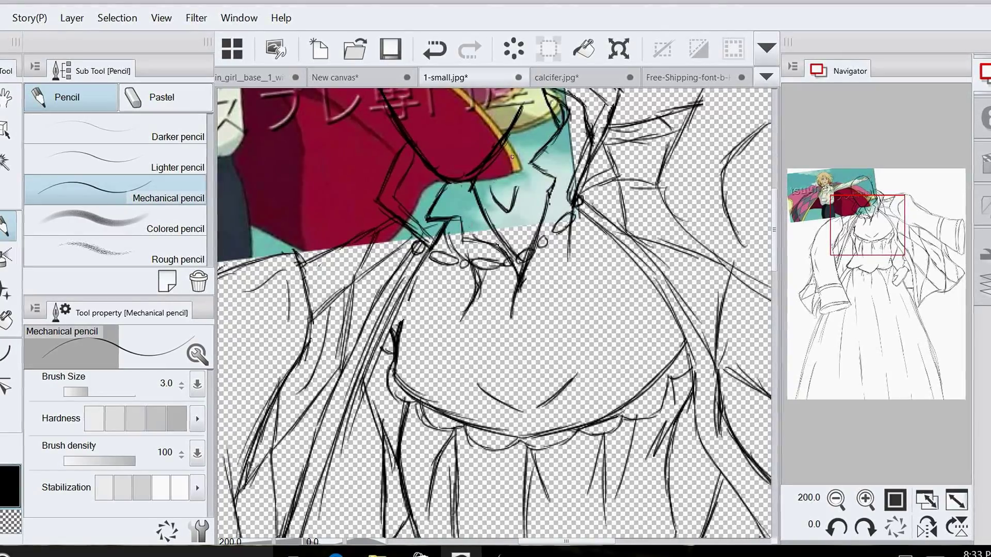
drag(477, 292, 456, 314)
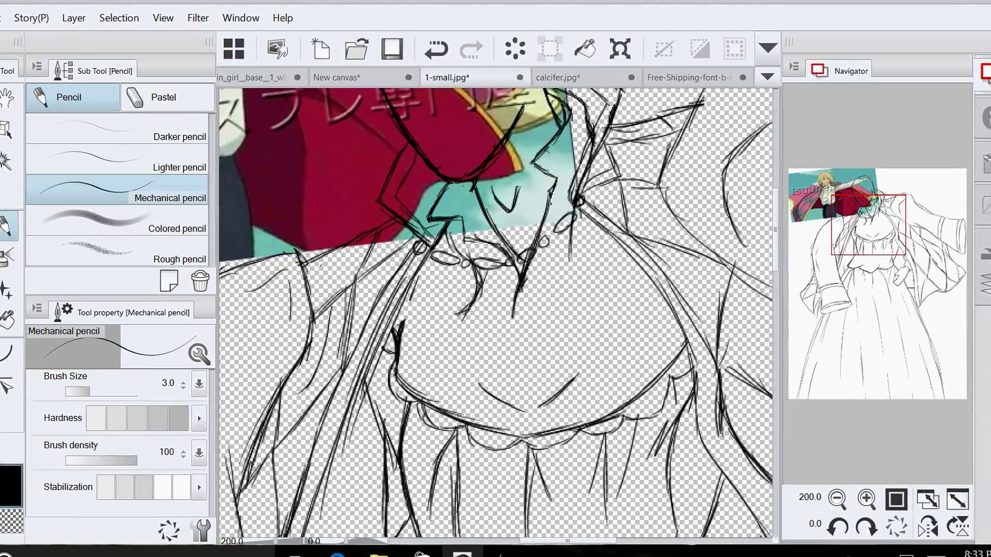
mouse_move(894, 250)
mouse_down()
mouse_move(890, 256)
mouse_move(896, 248)
mouse_up()
drag(534, 365, 594, 328)
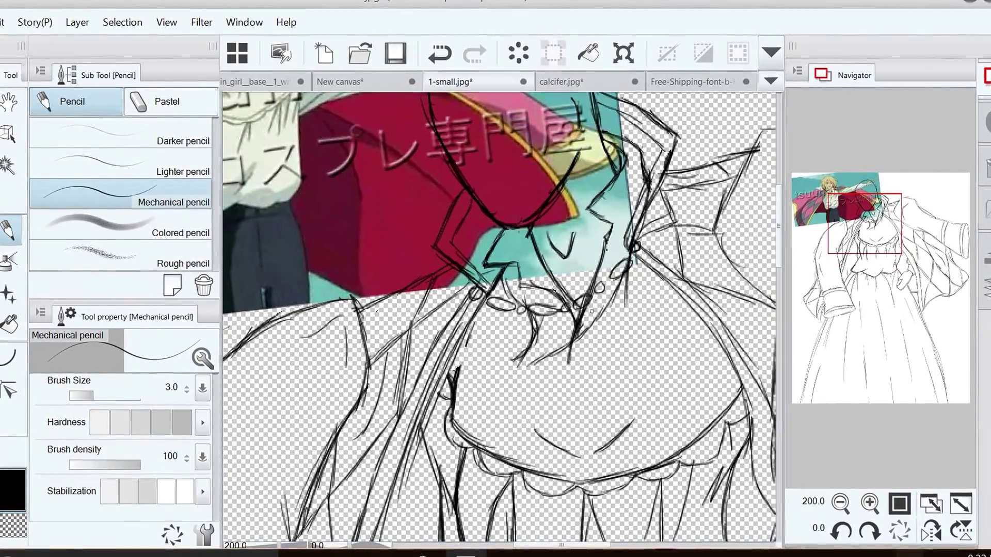
mouse_move(866, 240)
mouse_down()
mouse_move(854, 217)
mouse_move(889, 234)
mouse_up()
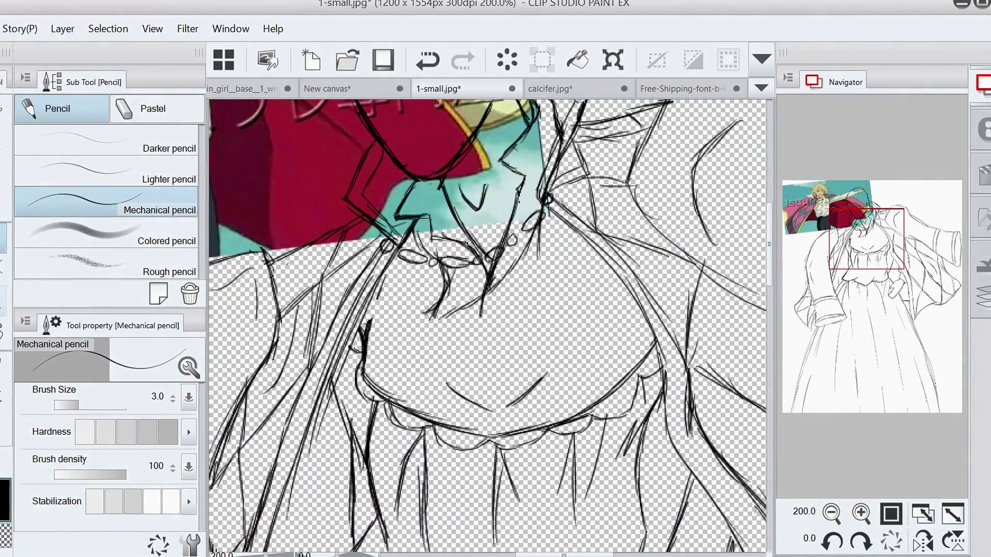
Thin the cord's doubled curve below the chain with the Vector eraser, and redraw its upper end and lower tip with the Mechanical pencil
key(e)
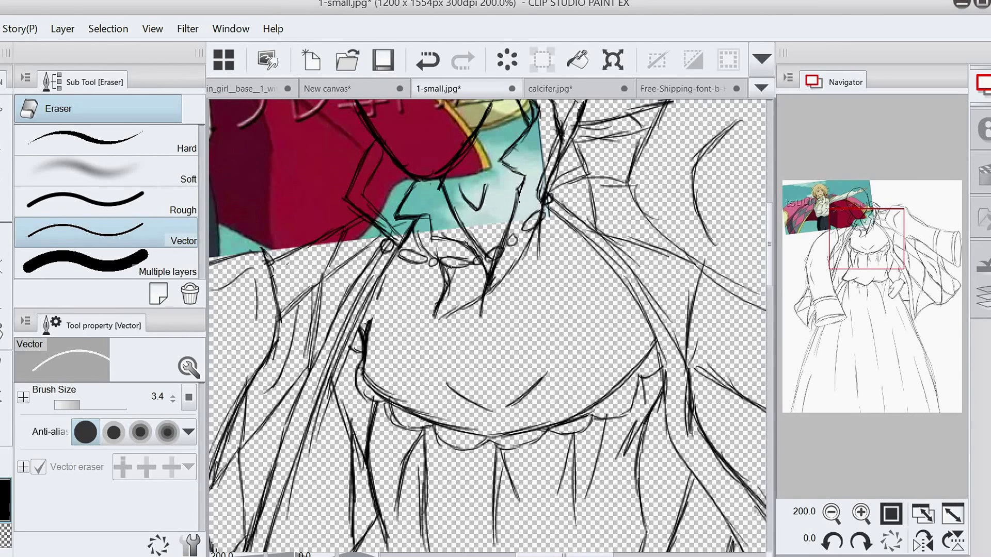
drag(447, 266, 448, 290)
click(4, 249)
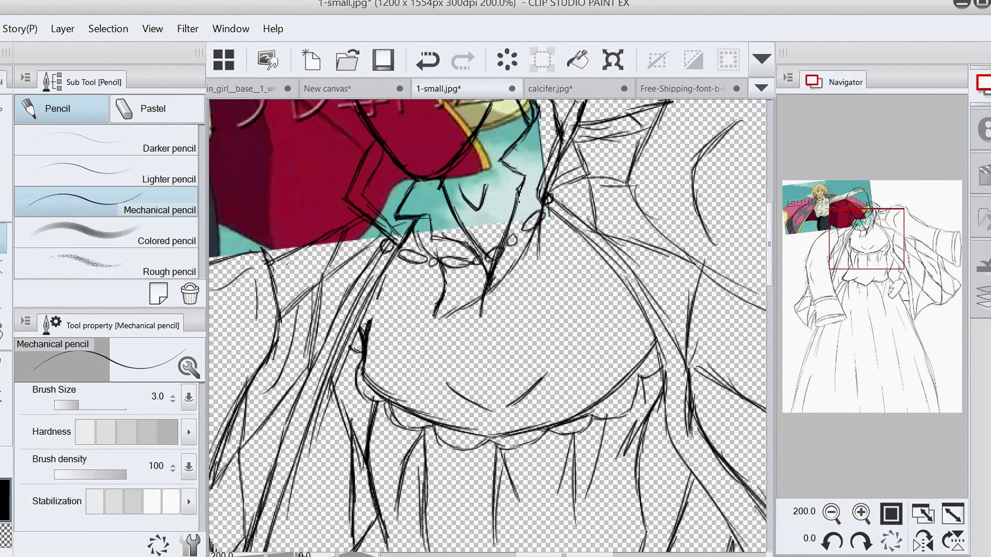
mouse_move(415, 231)
mouse_down()
mouse_move(435, 260)
mouse_move(429, 250)
mouse_up()
mouse_move(437, 312)
mouse_down()
mouse_move(448, 314)
mouse_move(431, 331)
mouse_up()
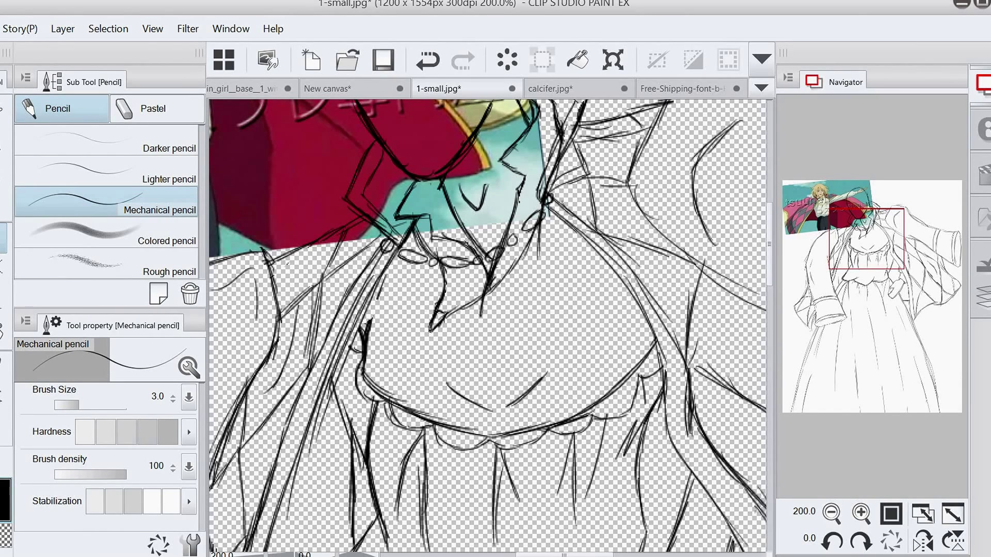
Draw a long teardrop pendant hanging from the cord's lower tip over the chest
mouse_move(432, 333)
mouse_down()
mouse_move(406, 355)
mouse_move(404, 371)
mouse_move(426, 374)
mouse_up()
drag(433, 336, 415, 381)
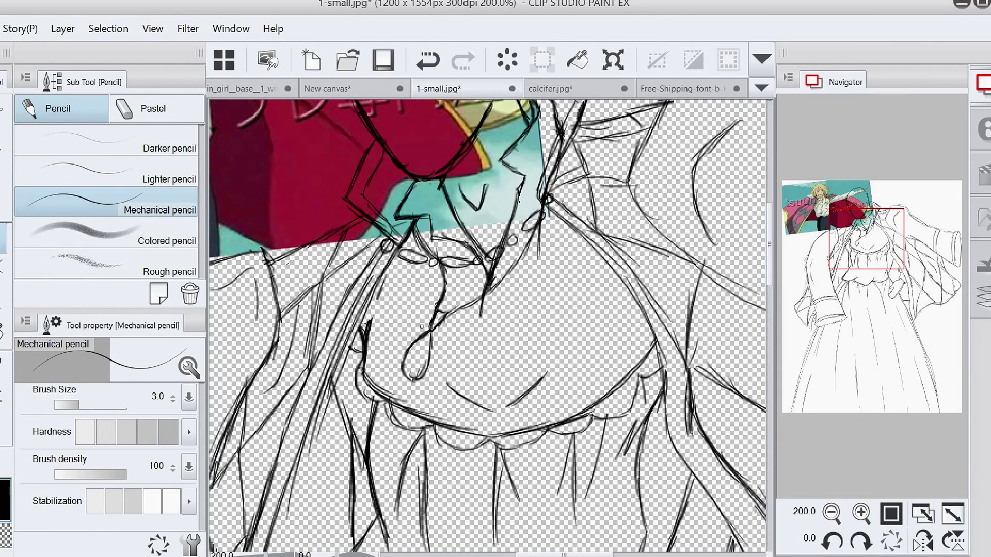
drag(434, 339, 432, 357)
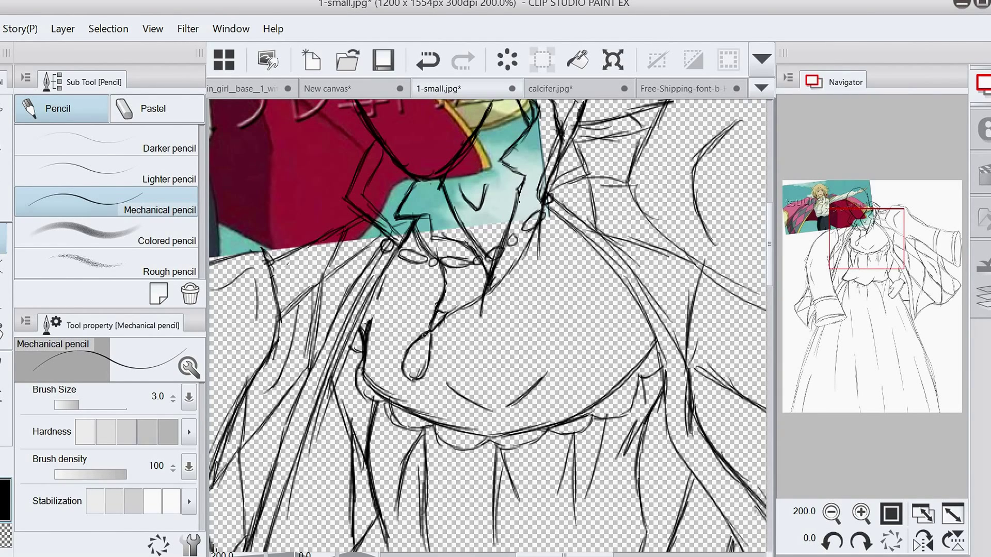